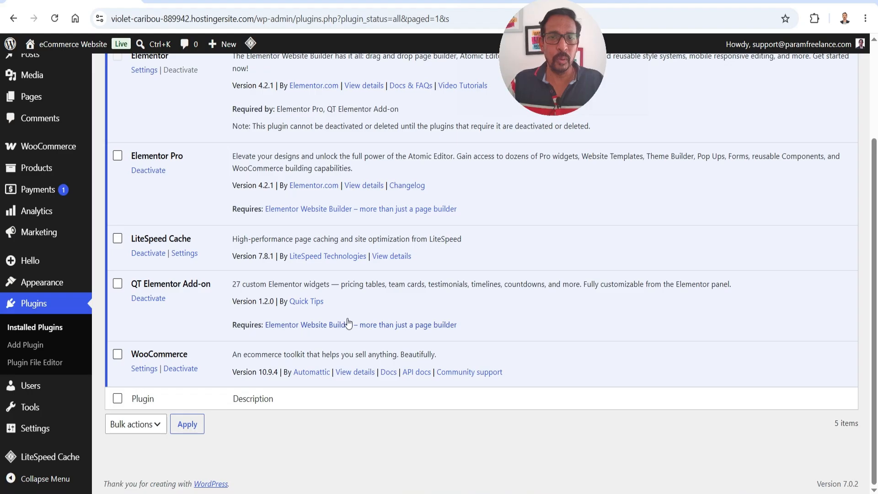
# Step: From the site's list of pages, open the Demo page in the Elementor editor in a new browser tab
pyautogui.scroll(3, 50, 178)
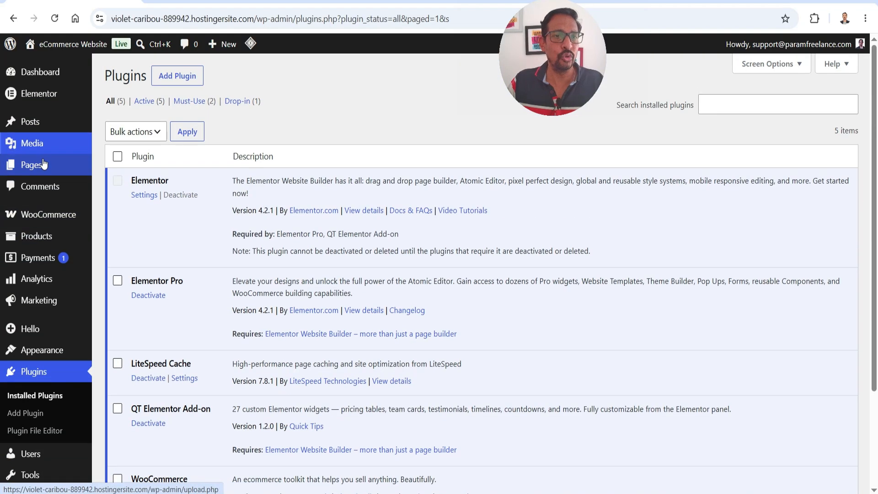
pyautogui.click(33, 169)
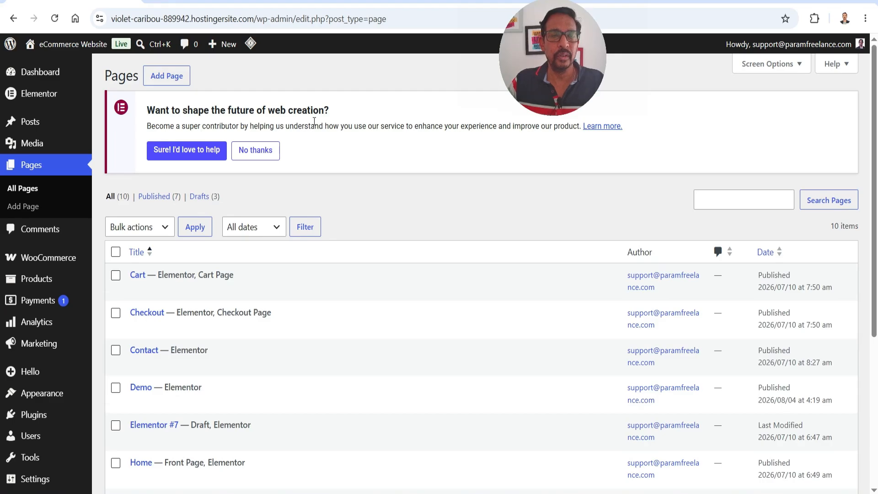
pyautogui.scroll(-4, 314, 121)
pyautogui.rightClick(263, 223)
pyautogui.click(312, 232)
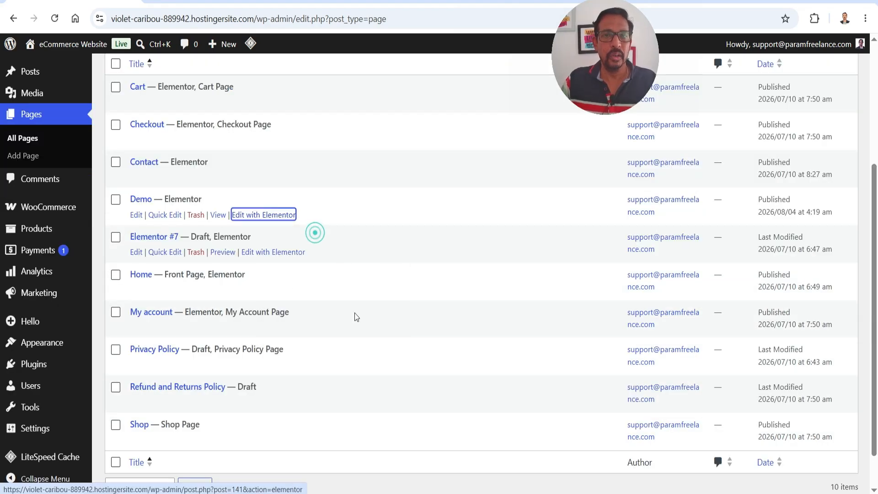
pyautogui.click(212, 1)
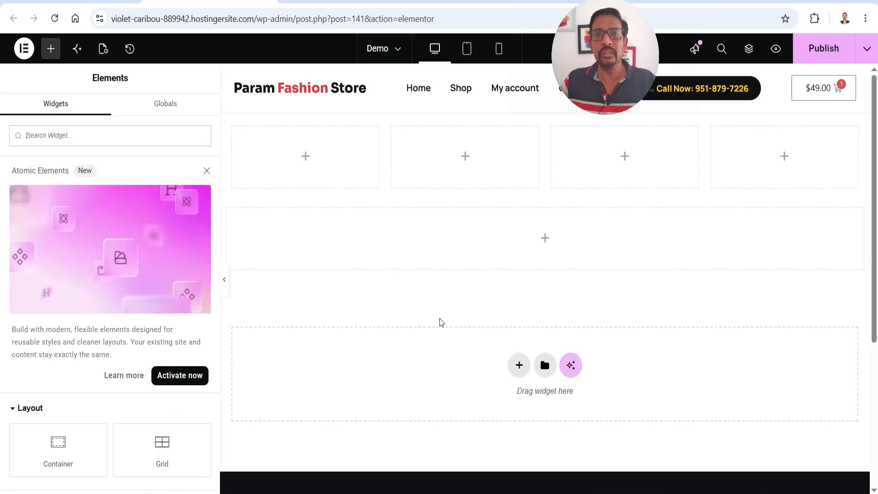
# Step: Dismiss the Atomic Elements promotion and collapse the widget categories above QT Widgets, including Layout, Basic, Custom Widget, Pro, General and Link in Bio
pyautogui.click(207, 171)
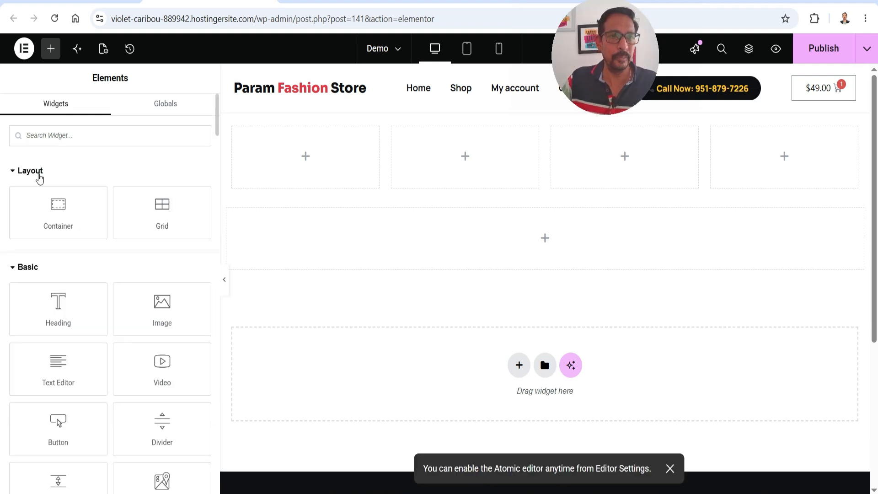
pyautogui.click(35, 171)
pyautogui.click(32, 202)
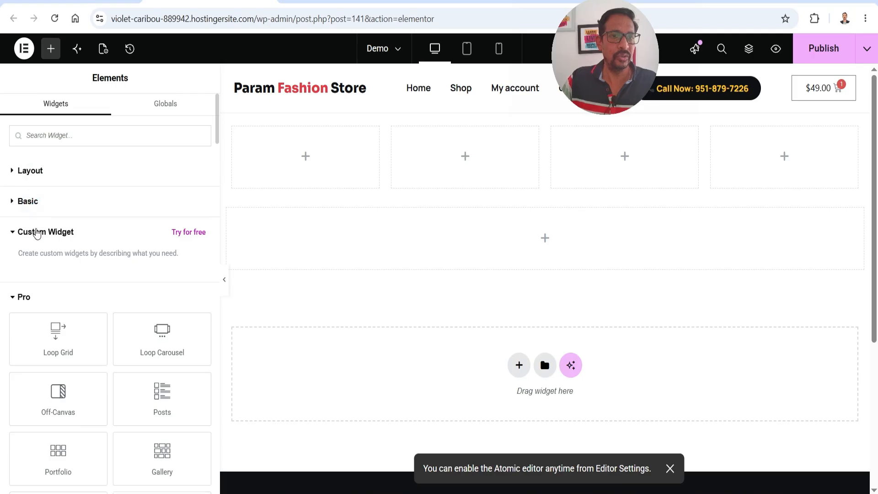
pyautogui.click(37, 232)
pyautogui.click(27, 263)
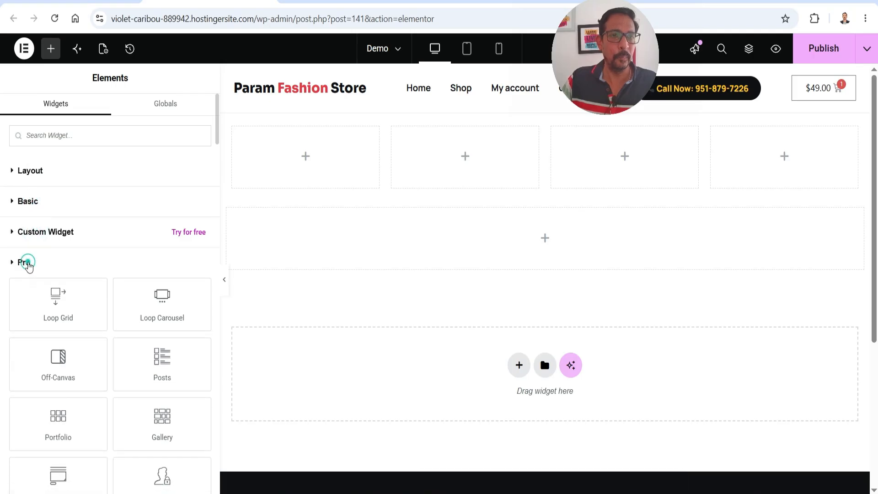
pyautogui.scroll(-2, 83, 198)
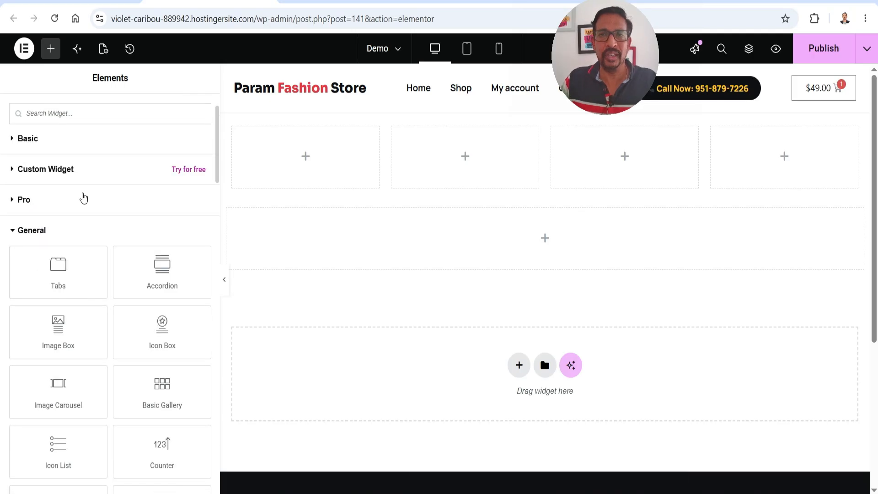
pyautogui.click(47, 233)
pyautogui.scroll(-3, 63, 180)
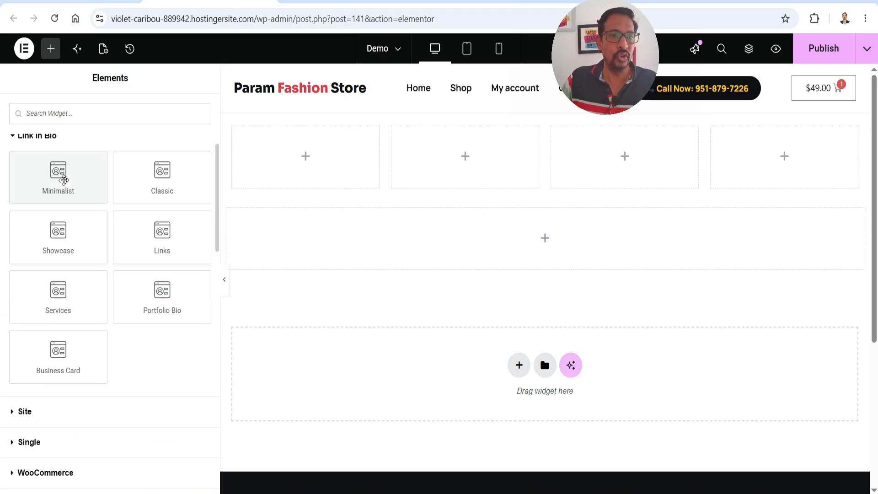
pyautogui.click(39, 137)
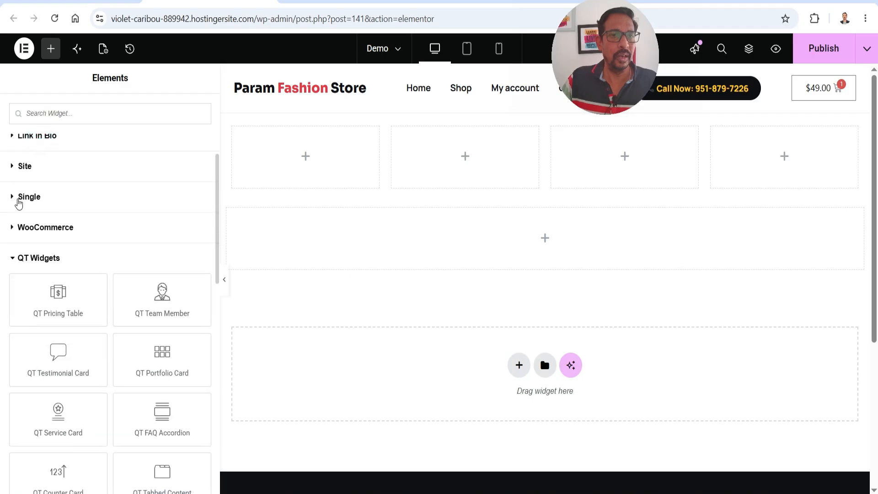
pyautogui.scroll(-2, 66, 199)
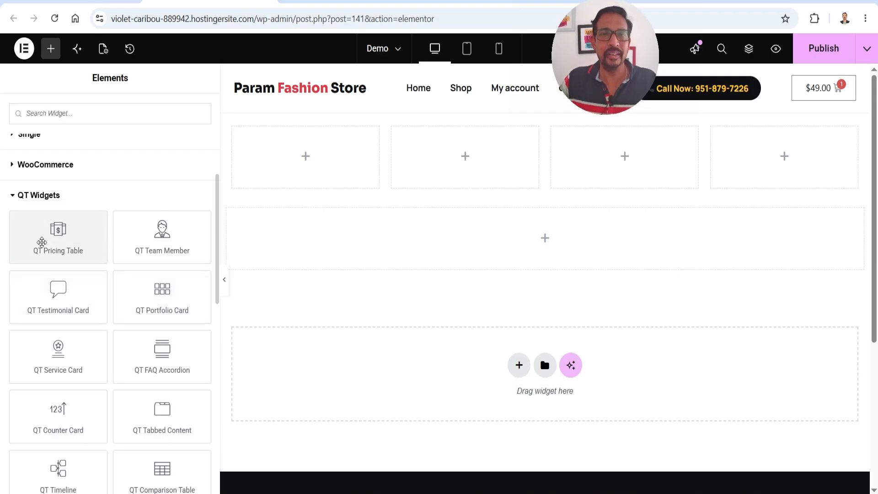
# Step: Add a QT Pricing Table to the first column and set its card background to the global color New Item #3
pyautogui.moveTo(42, 242); pyautogui.dragTo(318, 174)
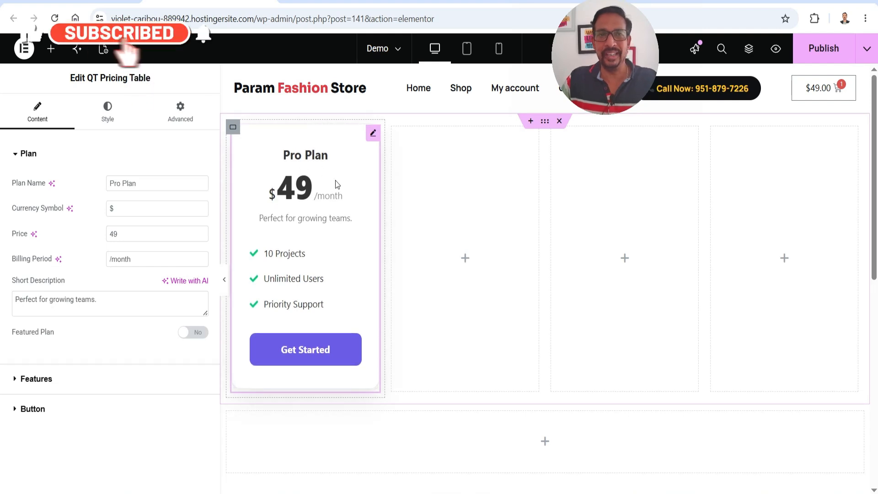
pyautogui.click(109, 115)
pyautogui.click(185, 184)
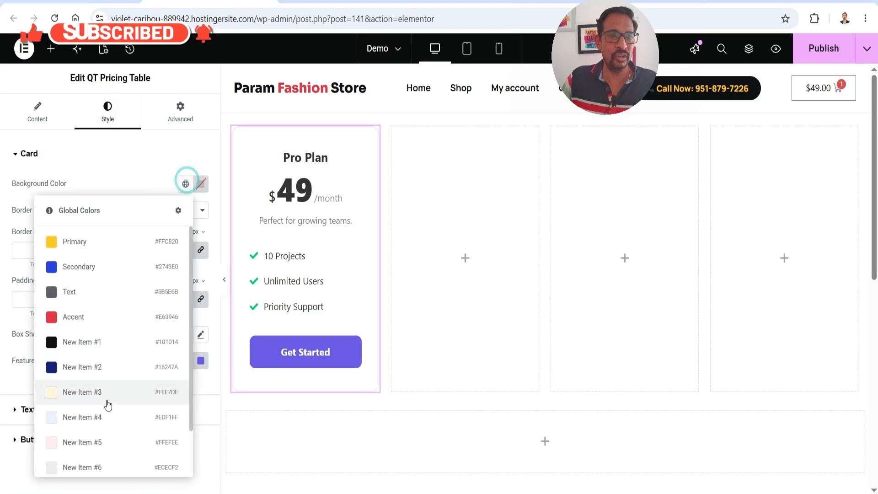
pyautogui.click(89, 391)
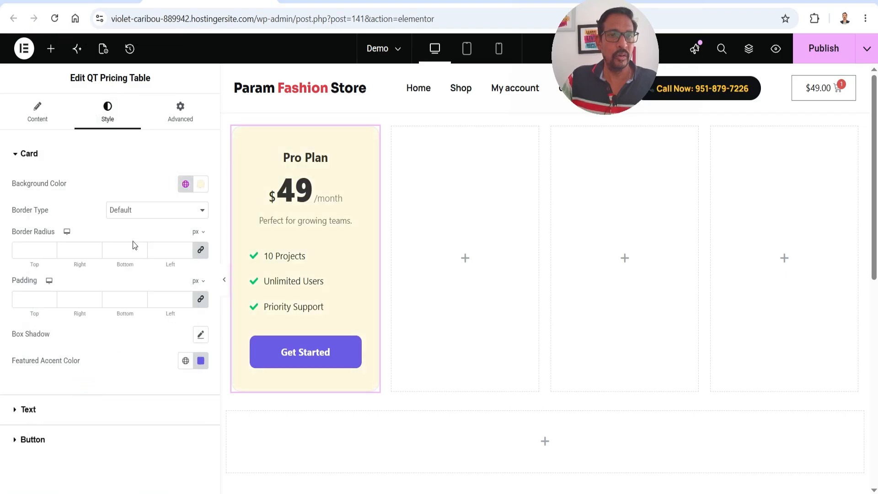
# Step: Set the pricing table's global text colors: Secondary for the plan name, Accent for the price and New Item #1 for the features
pyautogui.click(61, 410)
pyautogui.click(186, 214)
pyautogui.click(80, 300)
pyautogui.click(180, 273)
pyautogui.click(76, 100)
pyautogui.click(180, 319)
pyautogui.click(66, 181)
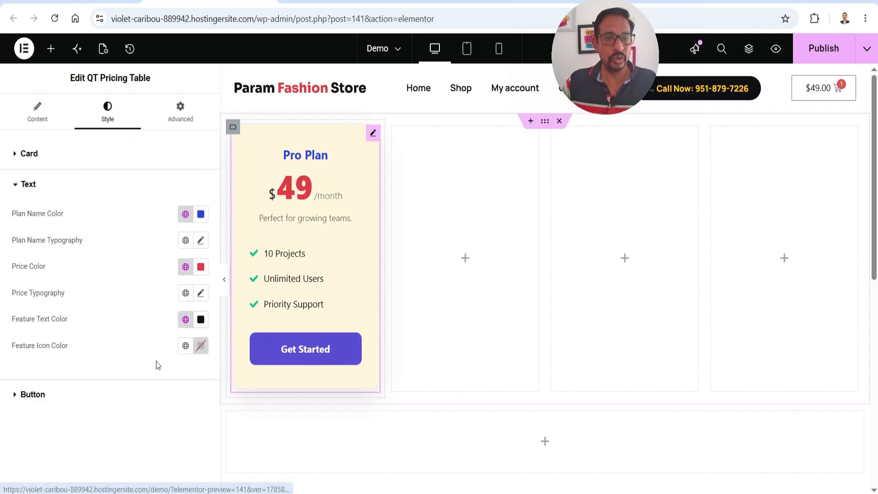
# Step: Set the pricing table button's background to global color New Item #1 and its text color to New Item #3
pyautogui.click(37, 394)
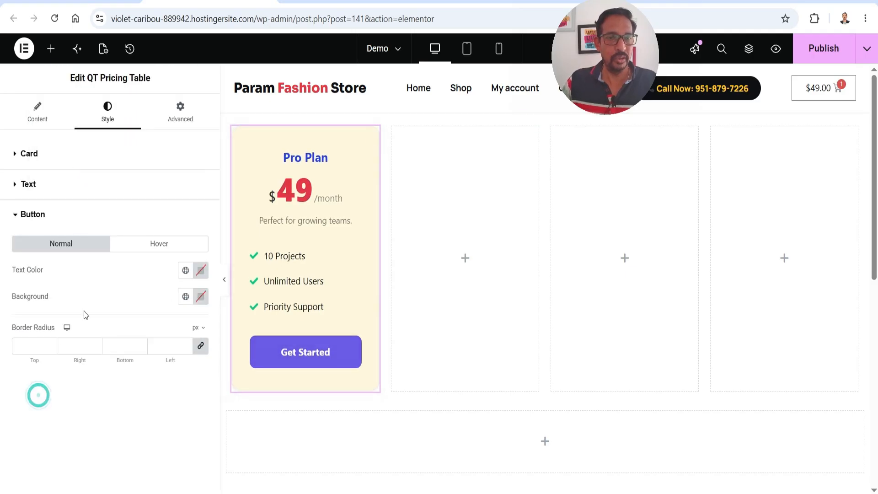
pyautogui.click(186, 296)
pyautogui.click(81, 149)
pyautogui.click(185, 270)
pyautogui.click(84, 184)
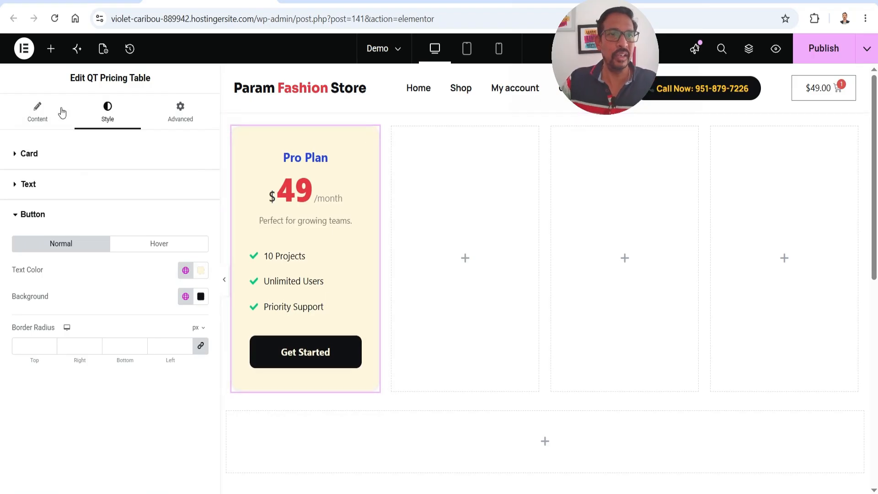
# Step: Add a QT Team Member widget to the second column and use the formal-wear image as its photo
pyautogui.click(51, 48)
pyautogui.scroll(-6, 131, 229)
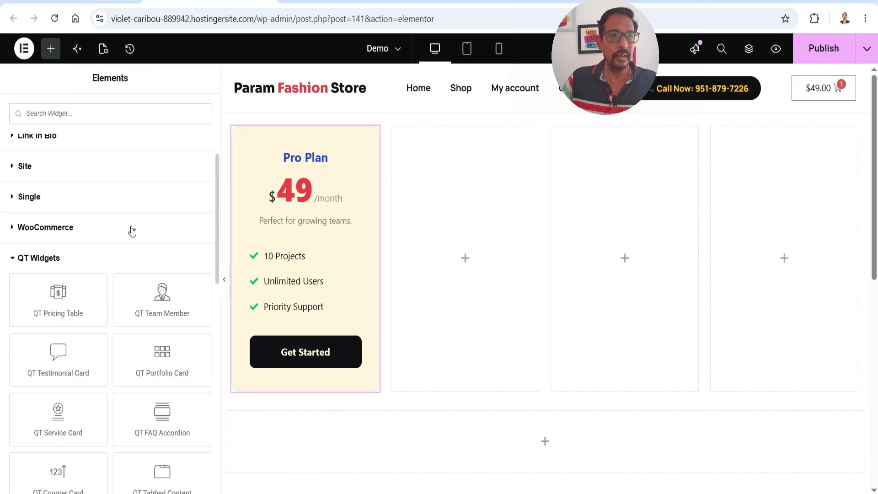
pyautogui.scroll(3, 118, 238)
pyautogui.moveTo(149, 233); pyautogui.dragTo(453, 261)
pyautogui.click(120, 234)
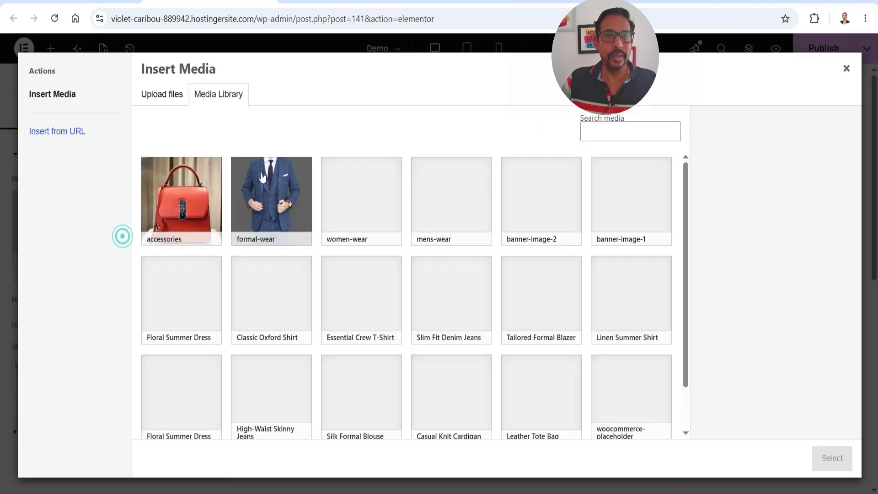
pyautogui.click(272, 180)
pyautogui.click(829, 466)
# Step: Review the team member widget's name, role and short bio fields and the settings of its first social link
pyautogui.click(155, 302)
pyautogui.tripleClick(159, 332)
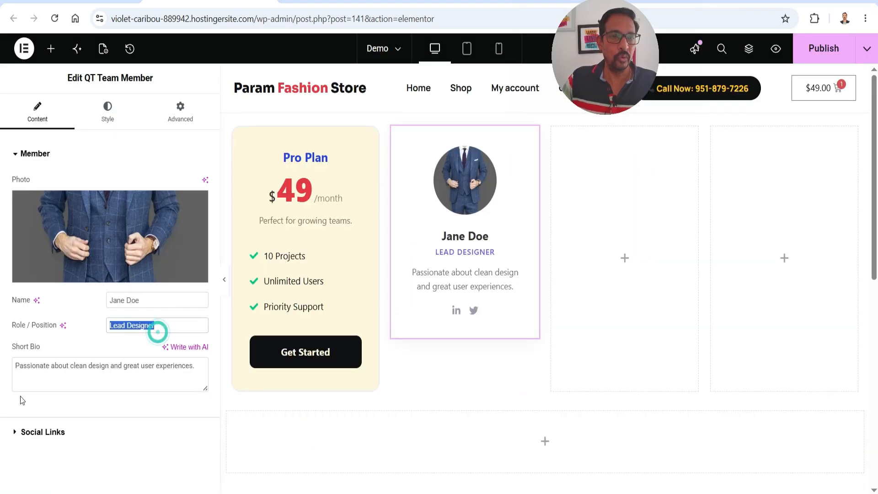
pyautogui.tripleClick(57, 370)
pyautogui.click(40, 433)
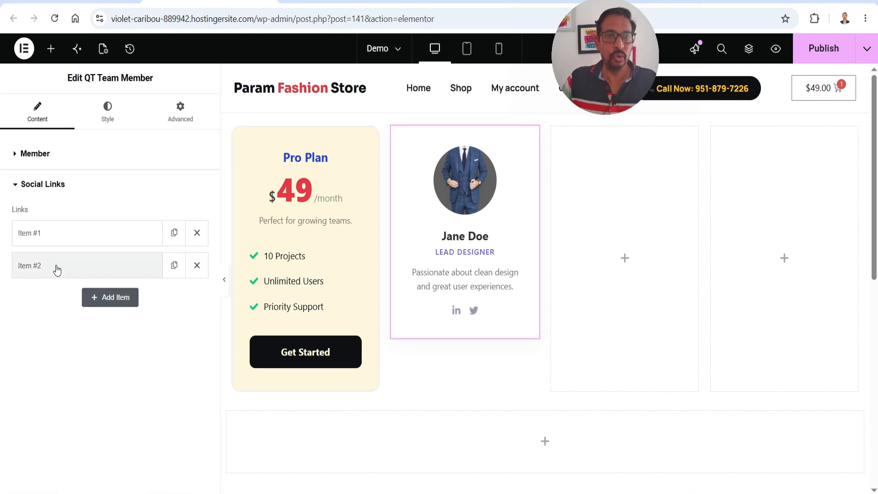
pyautogui.click(97, 234)
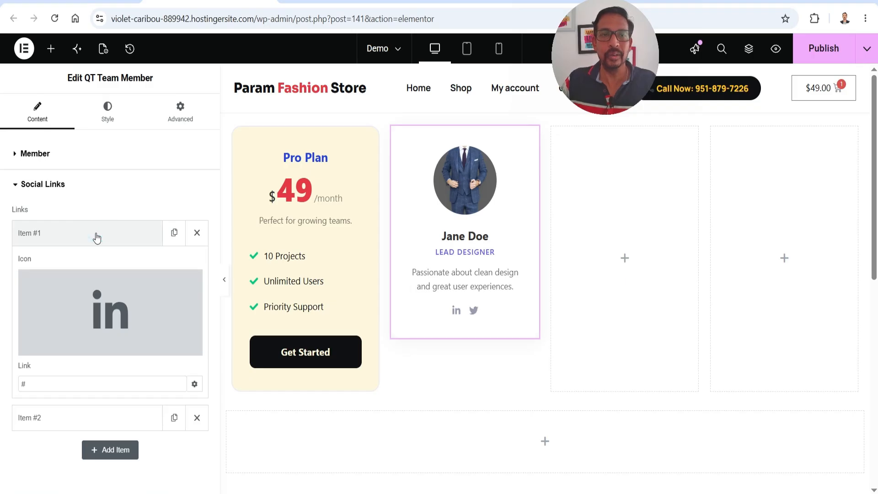
pyautogui.click(96, 235)
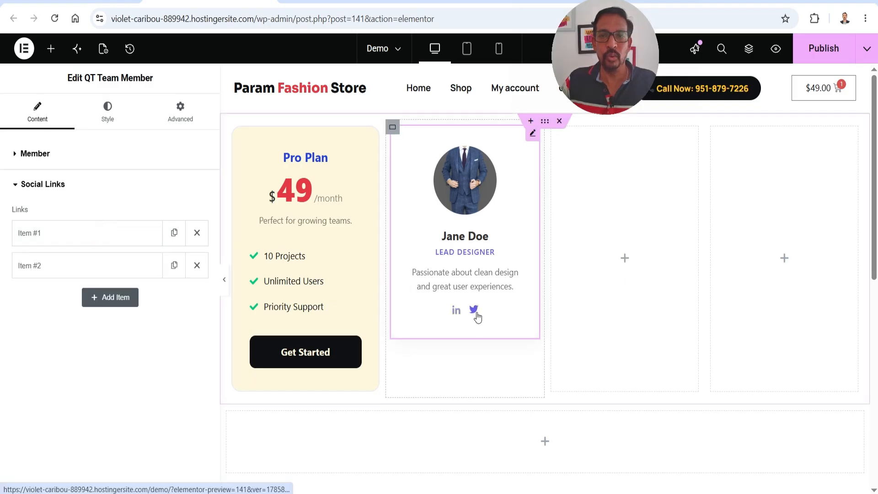
# Step: Set the team member card's background to the global color Primary
pyautogui.click(117, 117)
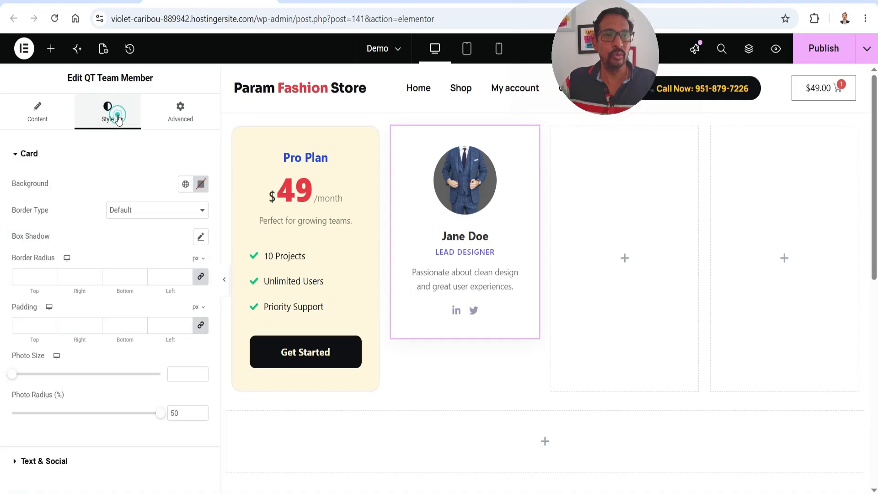
pyautogui.click(185, 184)
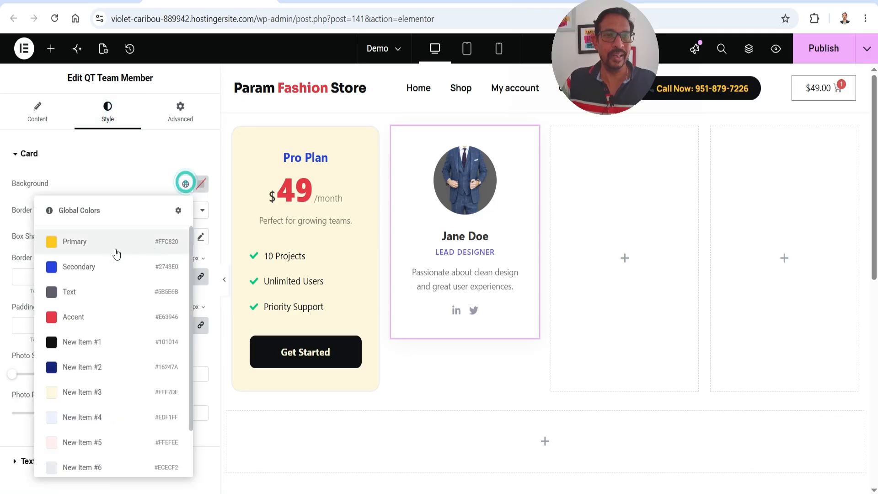
pyautogui.click(108, 241)
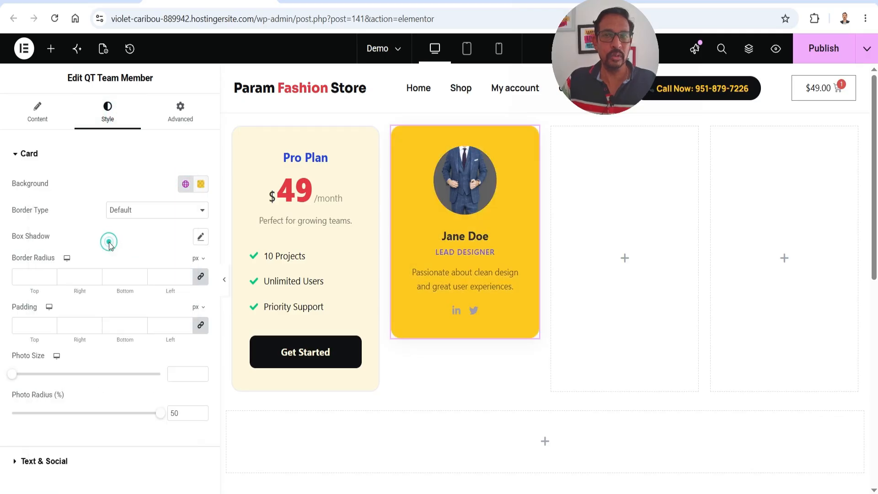
# Step: Set the team member's name color to global color New Item #1 and the role color to Accent
pyautogui.click(60, 453)
pyautogui.click(185, 215)
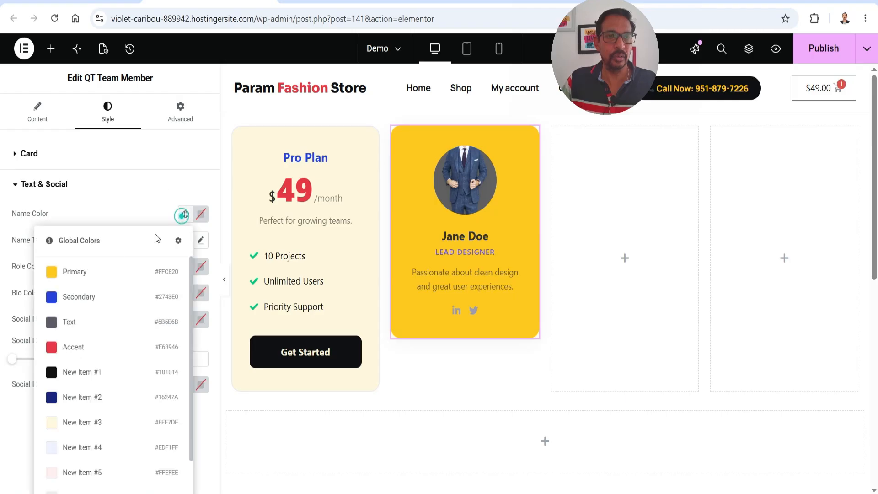
pyautogui.click(94, 381)
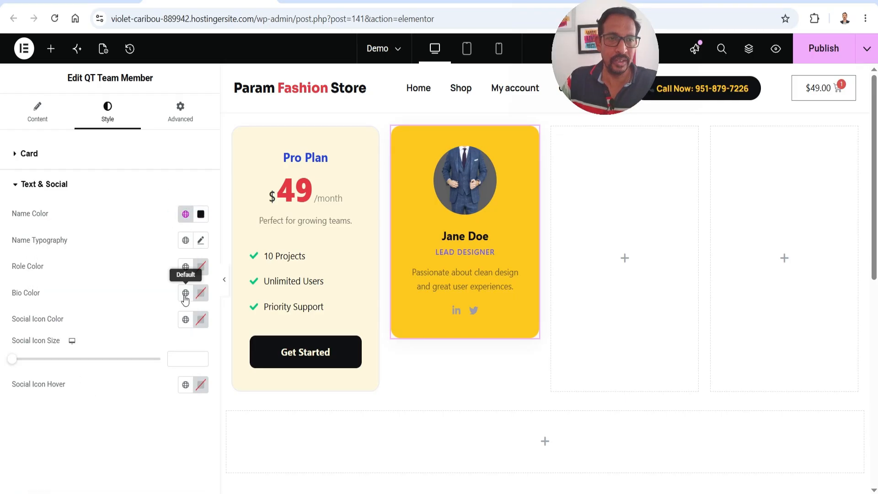
pyautogui.click(185, 267)
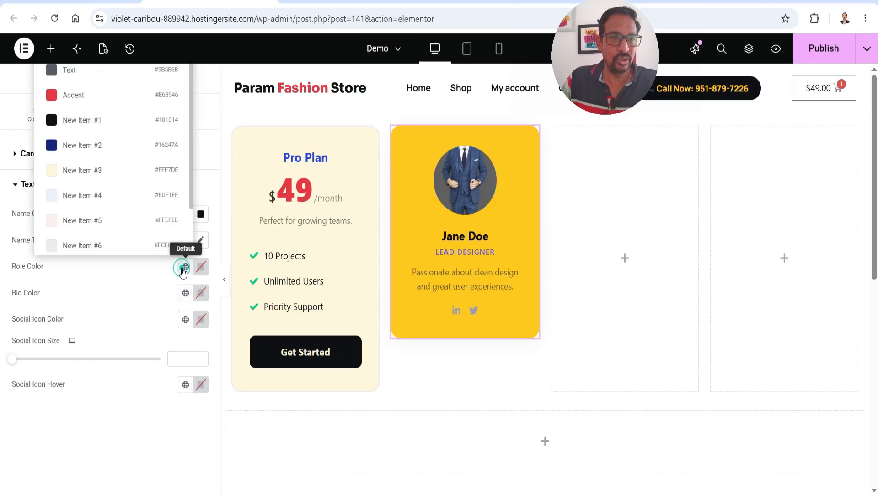
pyautogui.click(77, 94)
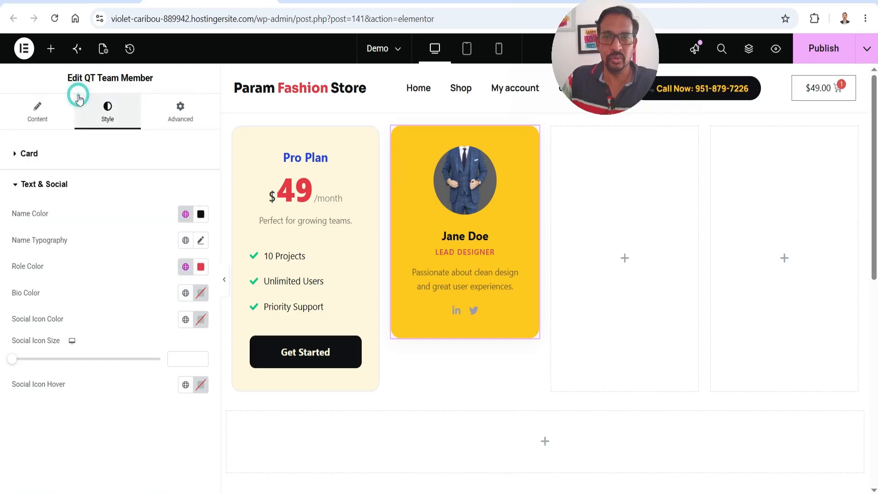
# Step: Add a QT Service Card to the third column and replace its icon with the Route icon
pyautogui.click(624, 258)
pyautogui.scroll(-5, 55, 294)
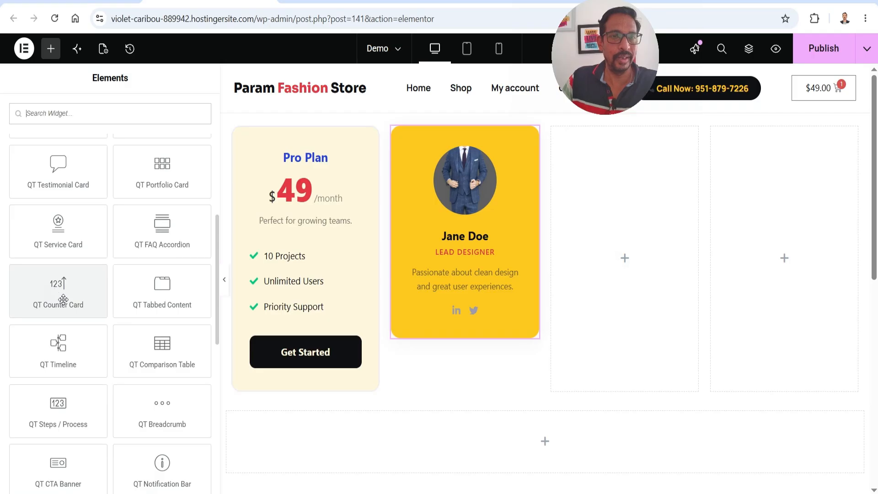
pyautogui.moveTo(48, 242); pyautogui.dragTo(657, 268)
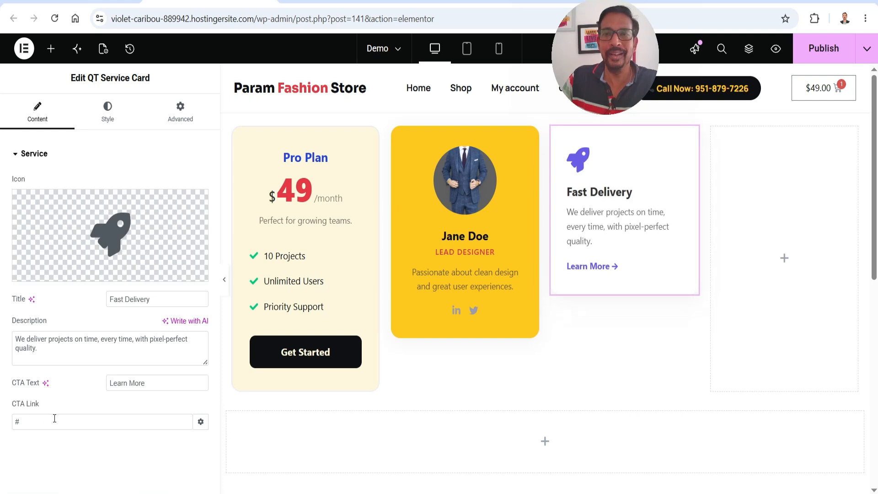
pyautogui.click(118, 215)
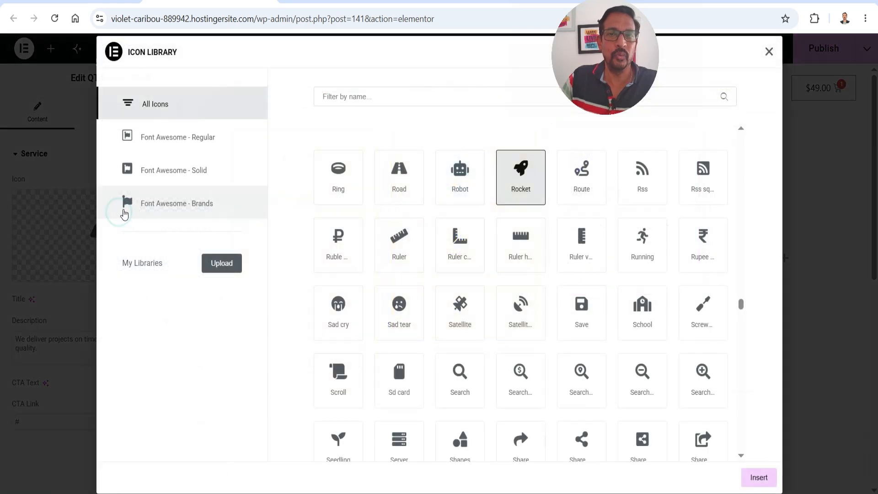
pyautogui.click(591, 184)
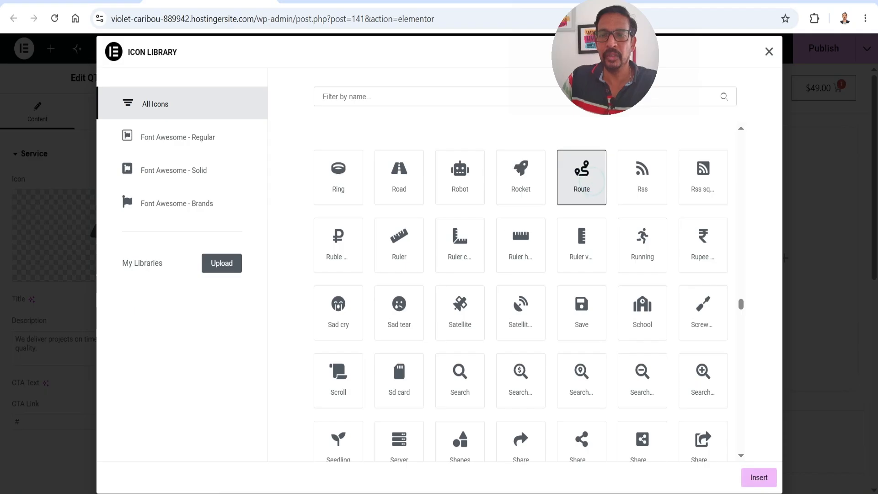
pyautogui.click(757, 477)
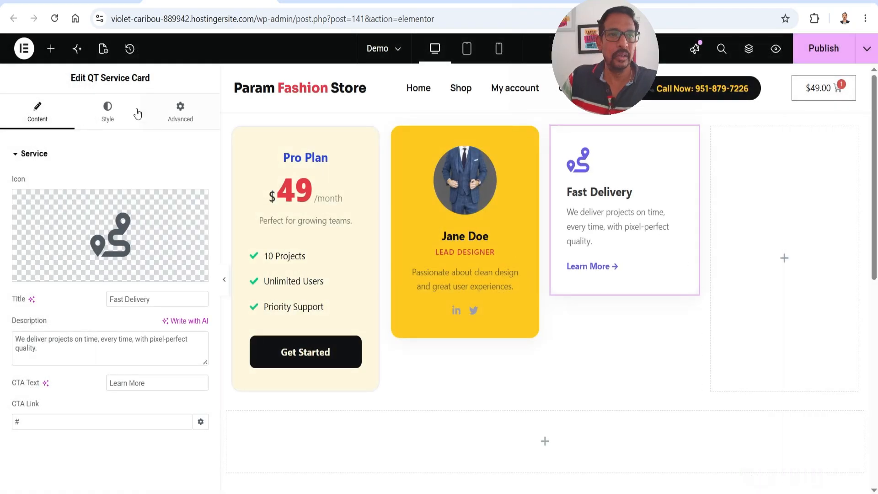
# Step: Set the service card's background to the global color Primary and its icon size to 52
pyautogui.click(122, 115)
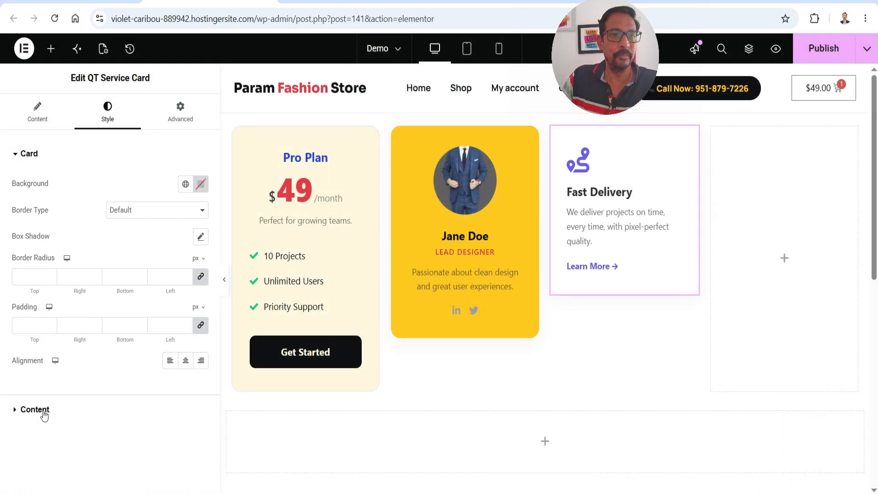
pyautogui.click(185, 183)
pyautogui.click(107, 234)
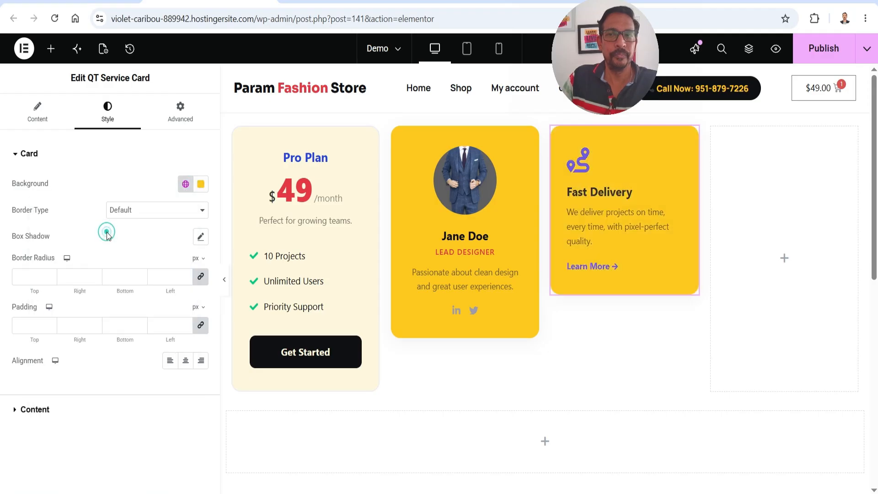
pyautogui.click(52, 409)
pyautogui.moveTo(16, 258); pyautogui.dragTo(68, 260)
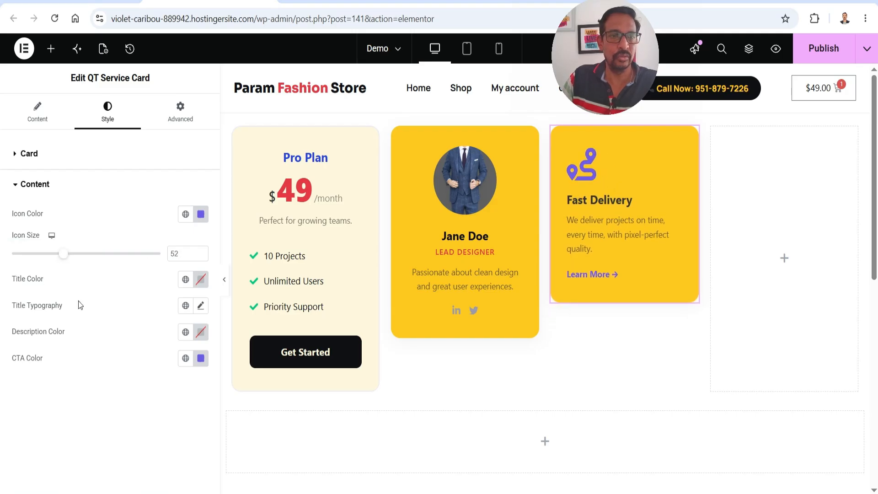
# Step: Set the service card's title color to global color Accent and its description color to New Item #1
pyautogui.click(185, 279)
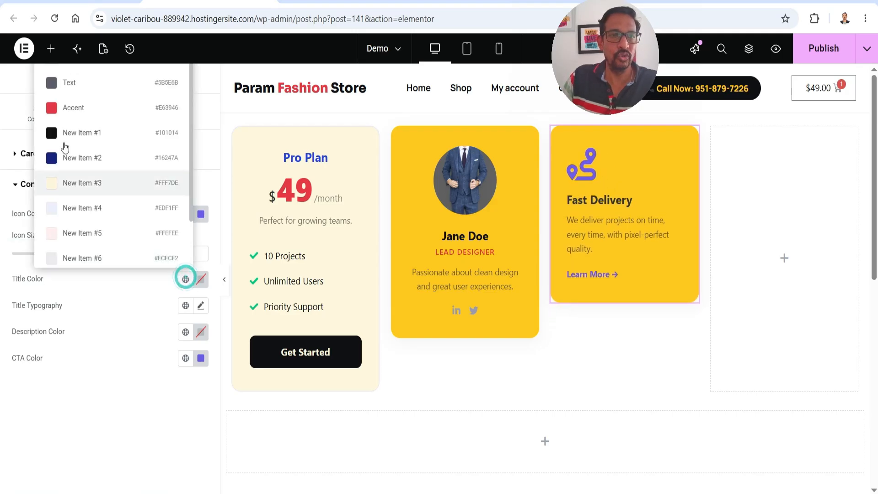
pyautogui.click(75, 109)
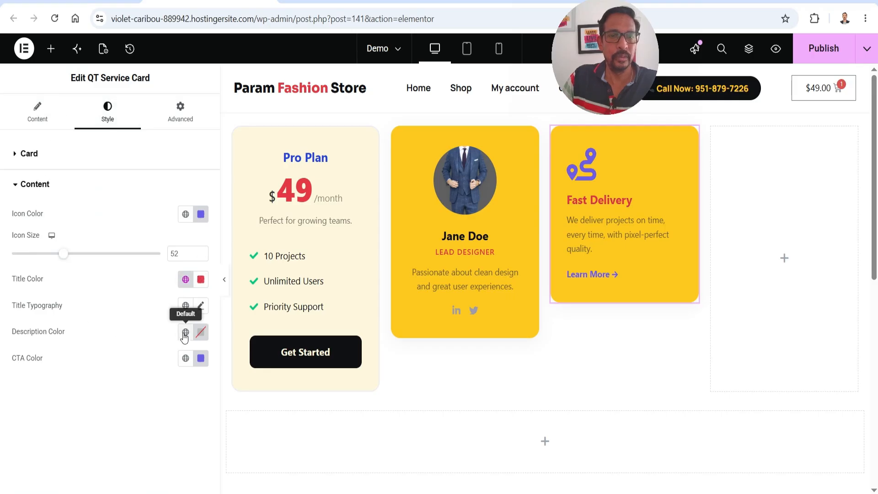
pyautogui.click(186, 332)
pyautogui.click(78, 190)
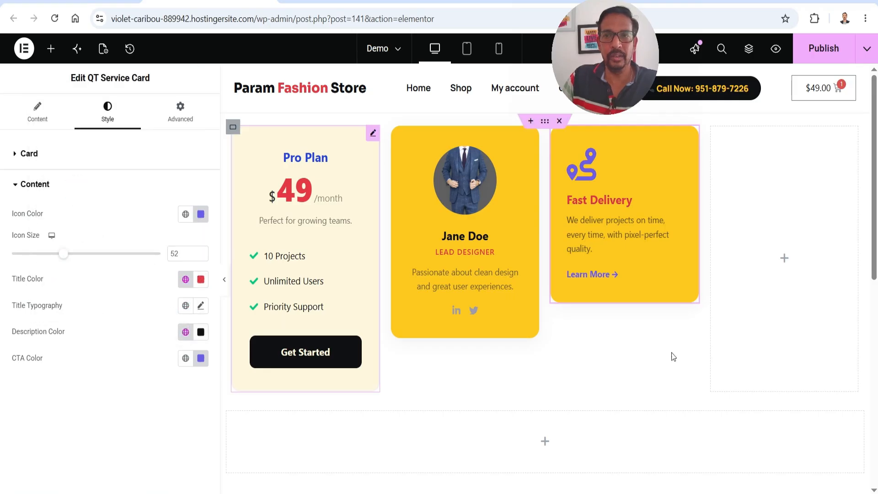
# Step: Add a QT Counter Card to the empty fourth column and review its number, suffix and label settings
pyautogui.click(782, 267)
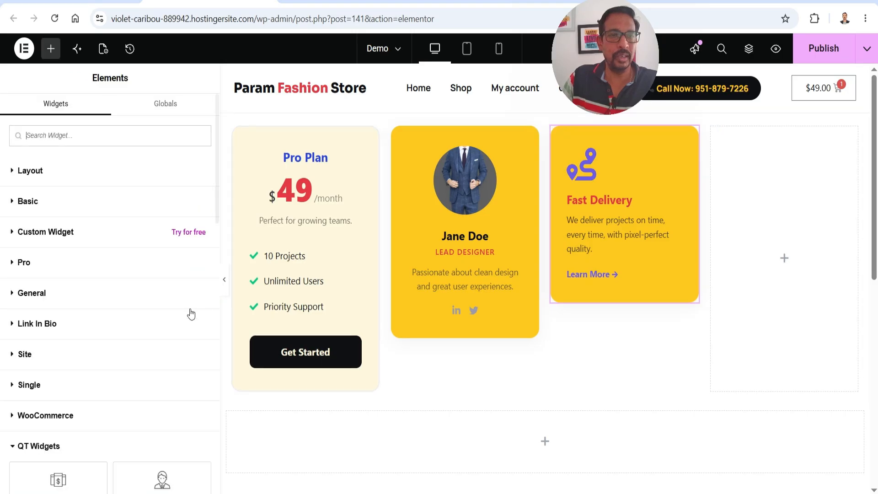
pyautogui.scroll(-10, 187, 320)
pyautogui.scroll(4, 187, 320)
pyautogui.moveTo(42, 352); pyautogui.dragTo(759, 288)
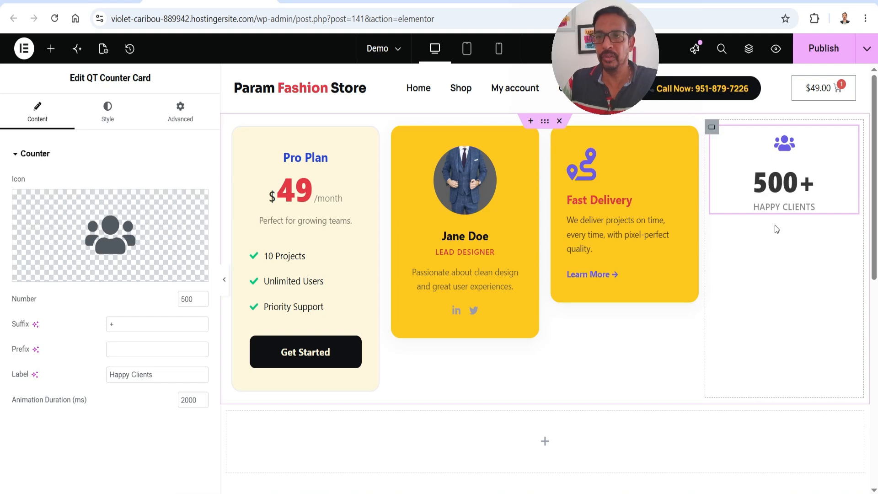
pyautogui.moveTo(90, 222)
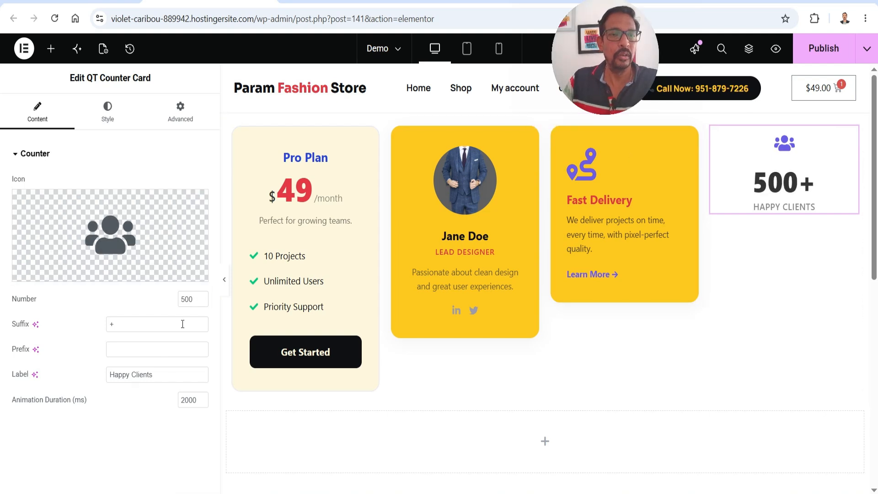
pyautogui.moveTo(169, 380); pyautogui.dragTo(40, 385)
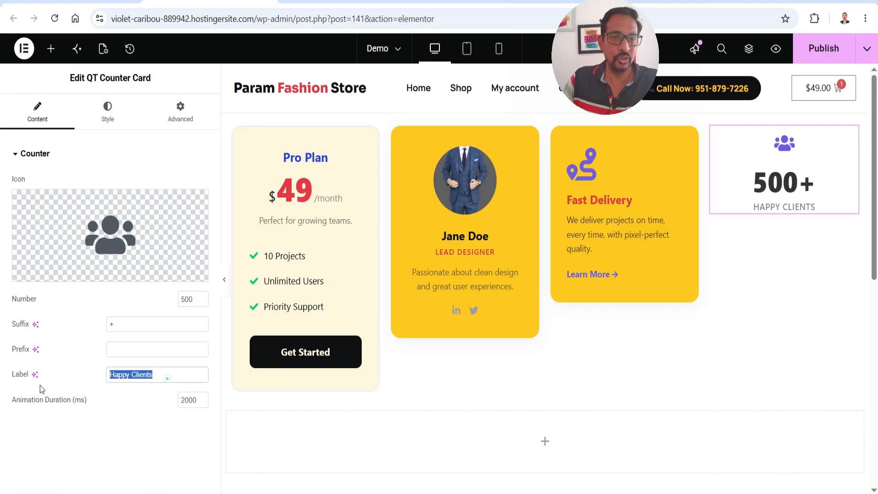
# Step: Add a QT Tabbed Content widget to the empty container below the row of cards
pyautogui.click(52, 50)
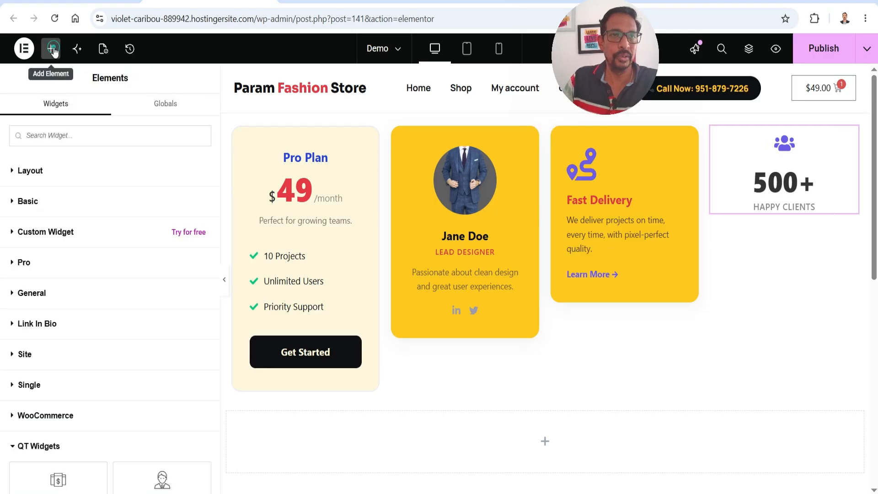
pyautogui.scroll(-7, 106, 307)
pyautogui.scroll(-2, 274, 247)
pyautogui.moveTo(161, 224); pyautogui.dragTo(588, 322)
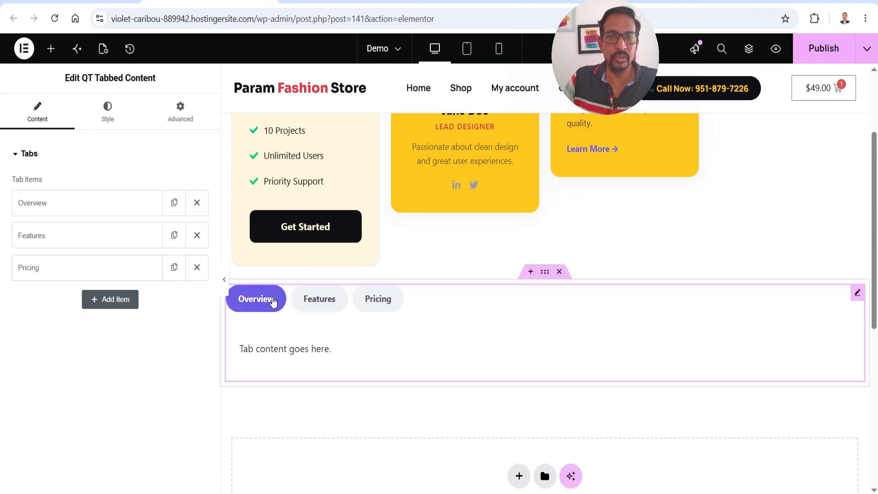
# Step: Extend the Overview tab's content into a longer paragraph by repeating the sentence "Tab content goes here."
pyautogui.click(57, 203)
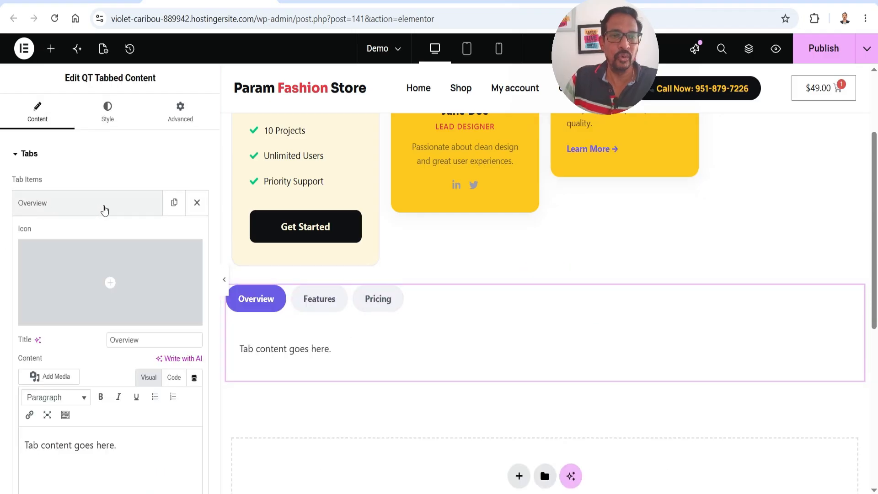
pyautogui.scroll(-3, 117, 345)
pyautogui.moveTo(130, 322); pyautogui.dragTo(18, 327)
pyautogui.hotkey('ctrl', 'c')
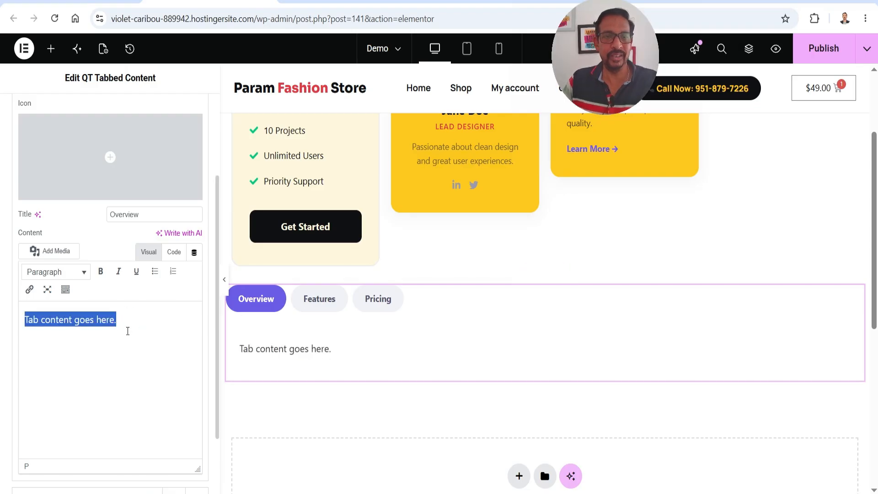
pyautogui.click(131, 324)
pyautogui.hotkey('ctrl', 'v')
pyautogui.hotkey('ctrl', 'v')
pyautogui.hotkey('ctrl', 'v')
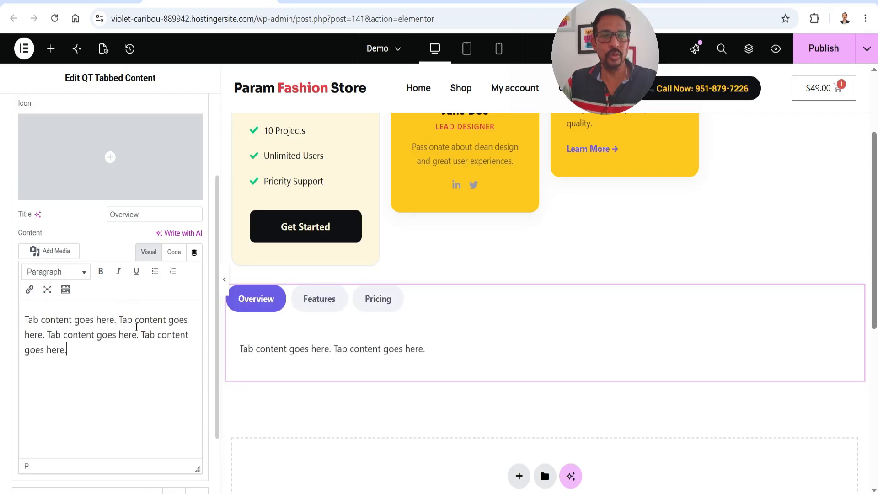
pyautogui.hotkey('ctrl', 'v')
pyautogui.hotkey('ctrl', 'v')
pyautogui.hotkey('ctrl', 'v')
pyautogui.hotkey('ctrl', 'v')
pyautogui.hotkey('ctrl', 'v')
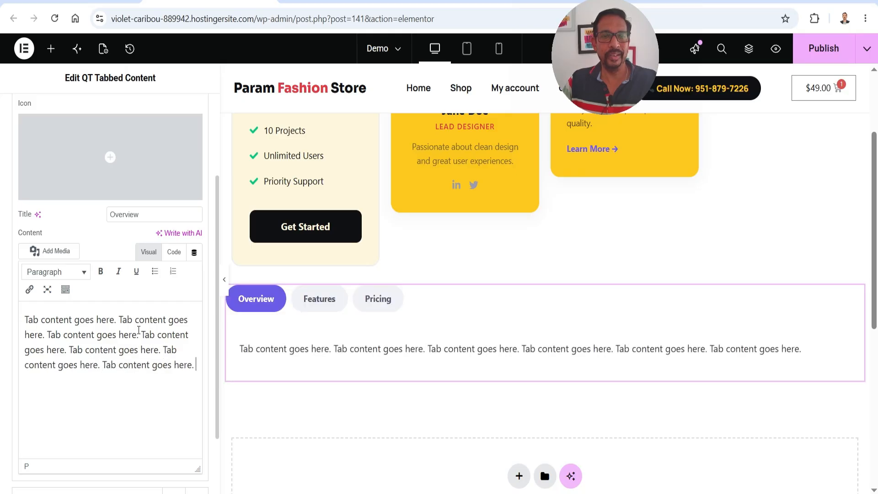
# Step: Add two more paragraphs of repeated "Tab content goes here." text to the Overview tab's content
pyautogui.click(90, 408)
pyautogui.press('Return')
pyautogui.write('Tab content goes here. Tab content goes here. Tab content goes here. Tab content goes here. Tab content goes here. Tab content goes here. Tab content goes here. Tab content goes here. Tab content goes here.')
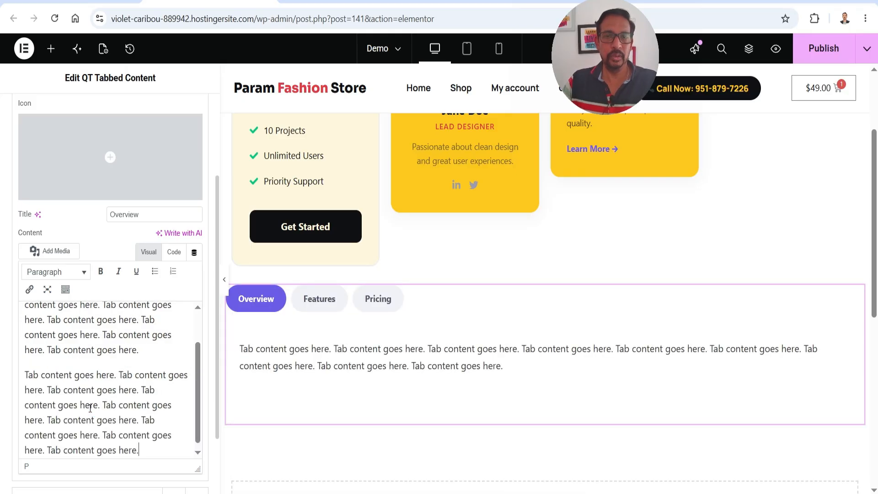
pyautogui.press('Return')
pyautogui.write('Tab content goes here. Tab content goes here. Tab content goes here. Tab content goes here. Tab content goes here. Tab content goes here. Tab content goes here. Tab content goes here. Tab content goes here.')
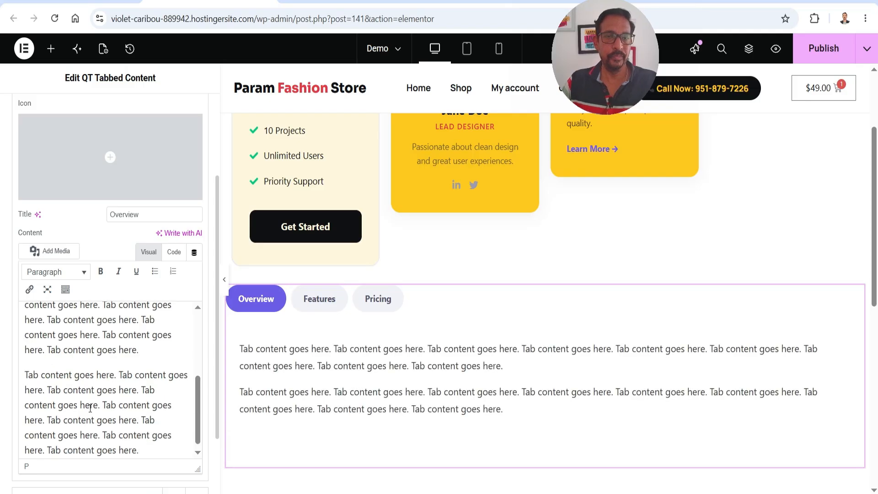
pyautogui.scroll(5, 53, 196)
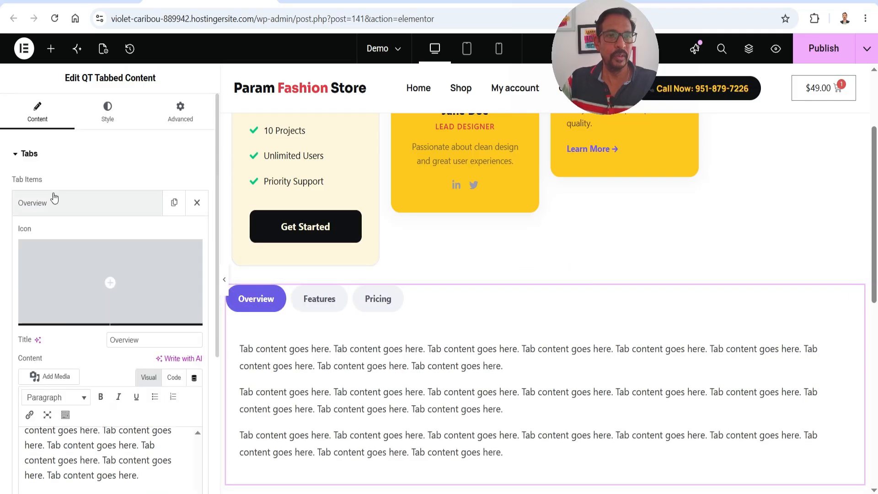
pyautogui.click(20, 206)
# Step: Rename the Features tab item as Second Tab
pyautogui.click(63, 236)
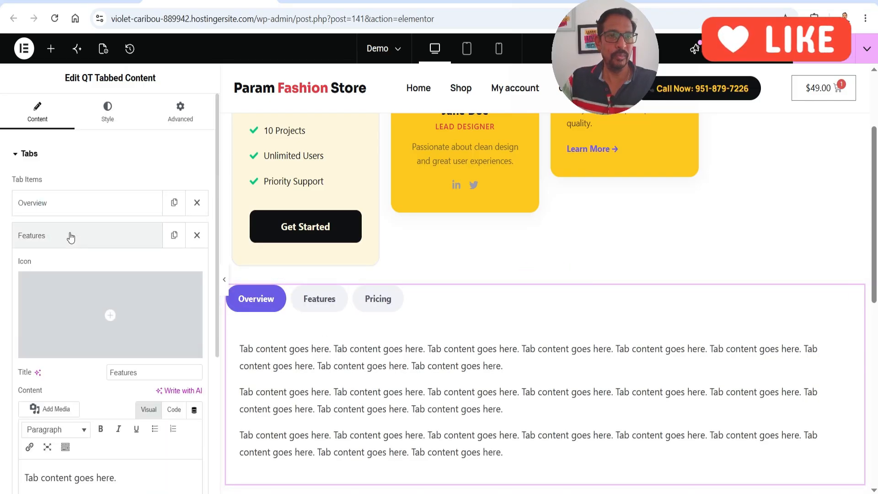
pyautogui.click(68, 234)
pyautogui.click(78, 235)
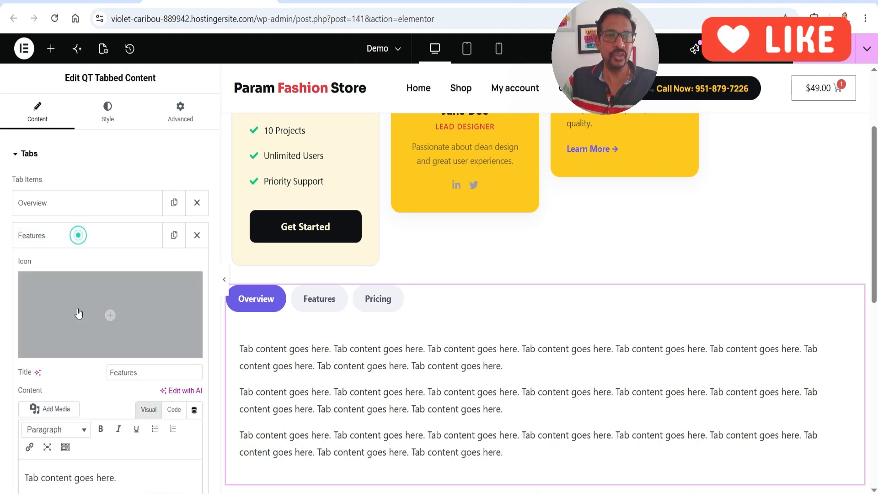
pyautogui.hotkey('ctrl', 'a')
pyautogui.write('S')
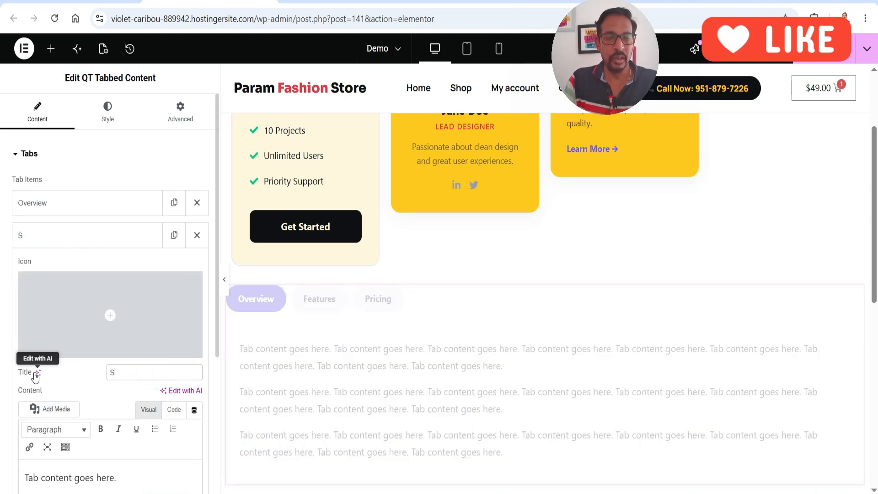
pyautogui.write('econd Tab')
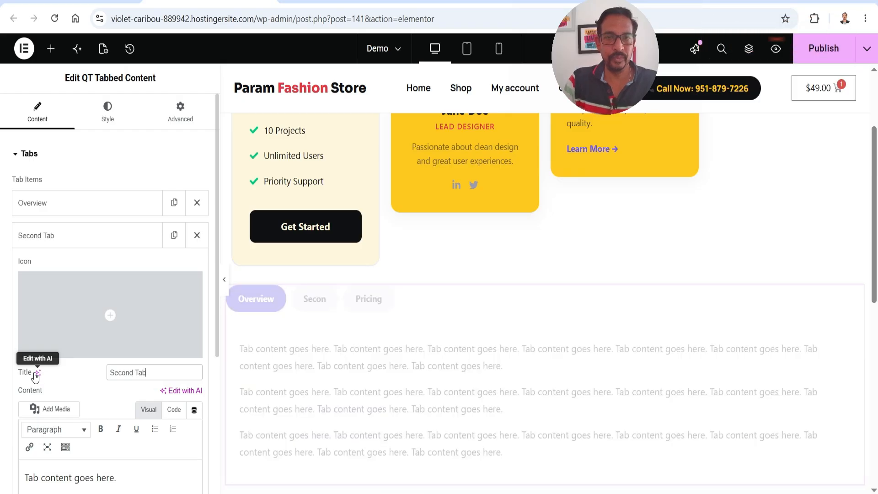
# Step: Fill the second tab's content with a paragraph of repeated "Tab content goes here." text and preview the second and third tabs
pyautogui.scroll(-3, 135, 378)
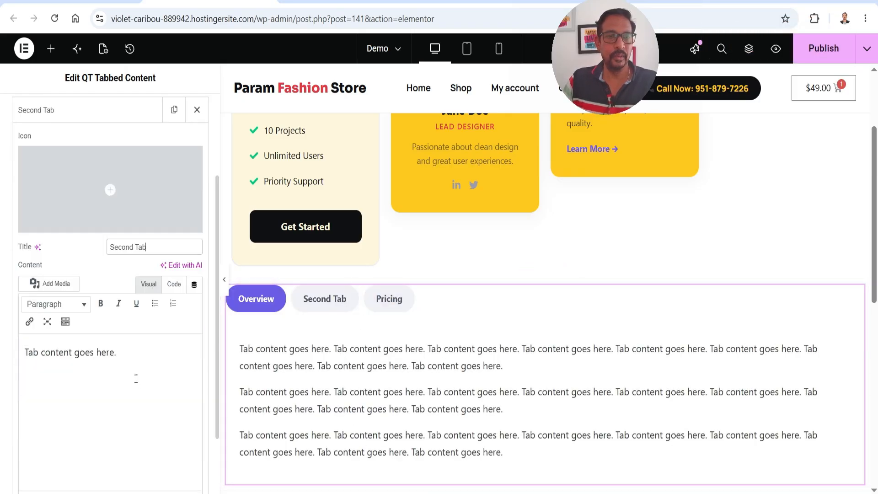
pyautogui.hotkey('ctrl', 'a')
pyautogui.write('Tab content goes here. Tab content goes here. Tab content goes here. Tab content goes here. Tab content goes here. Tab content goes here. Tab content goes here. Tab content goes here. Tab content goes here.')
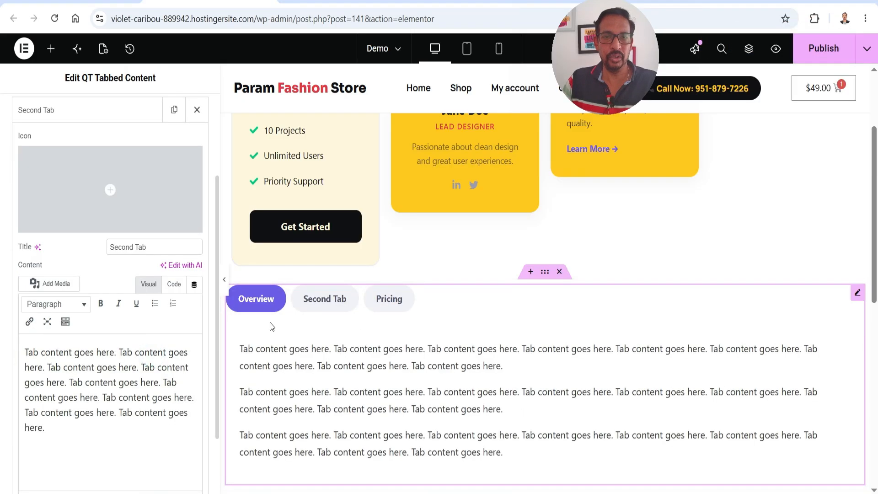
pyautogui.click(330, 300)
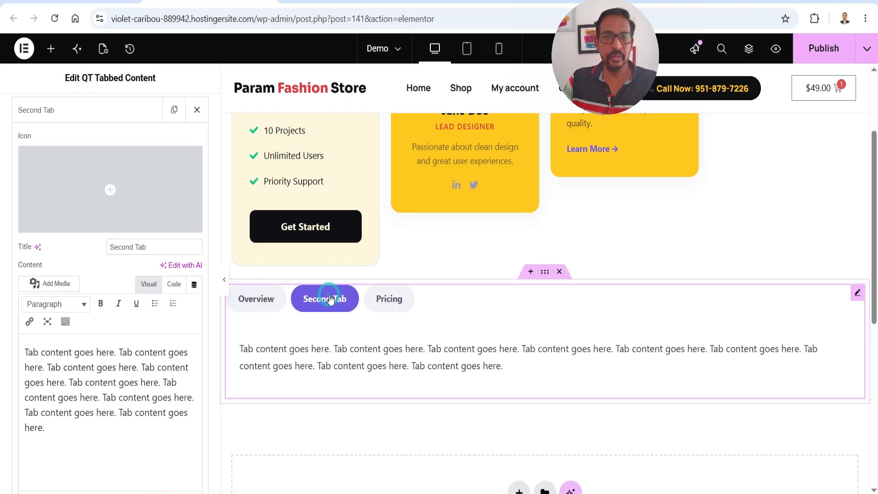
pyautogui.click(383, 301)
pyautogui.scroll(2, 109, 256)
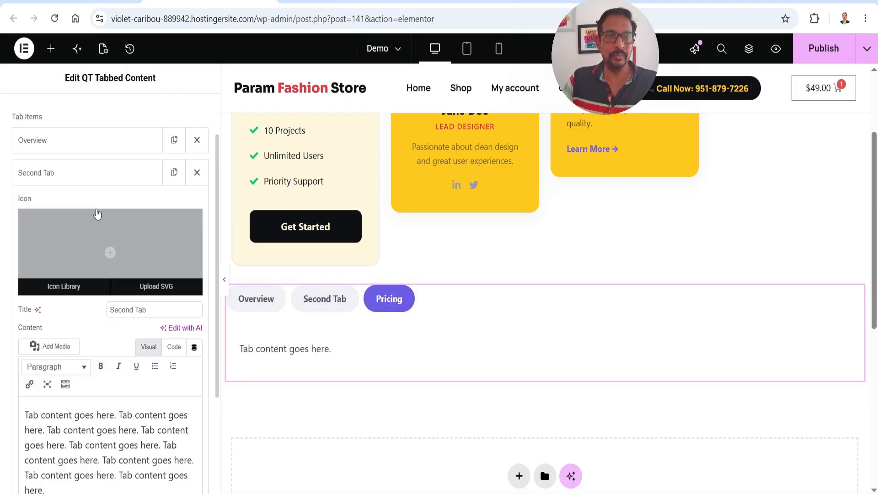
pyautogui.click(63, 174)
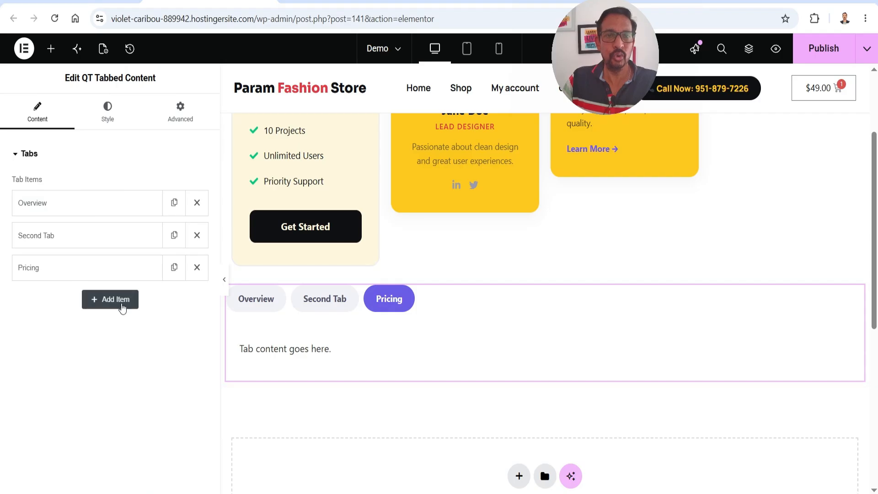
# Step: Set the tabbed content's active tab background to global color New Item #1
pyautogui.click(106, 115)
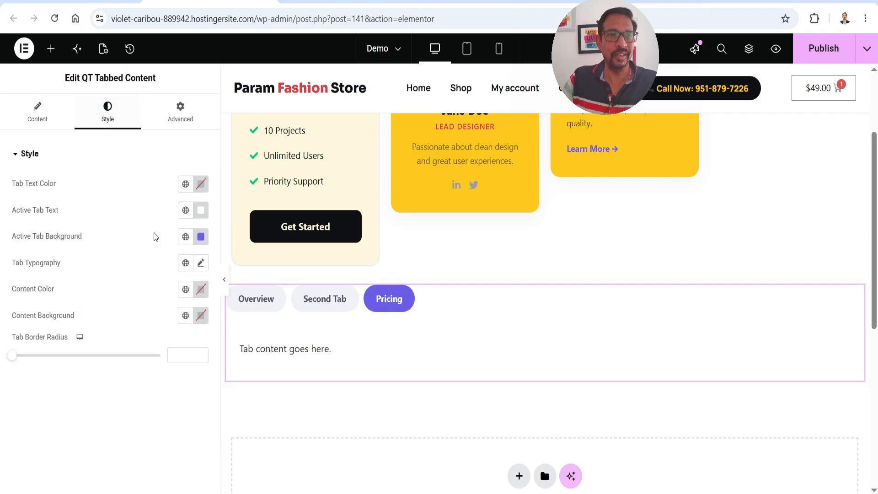
pyautogui.click(185, 236)
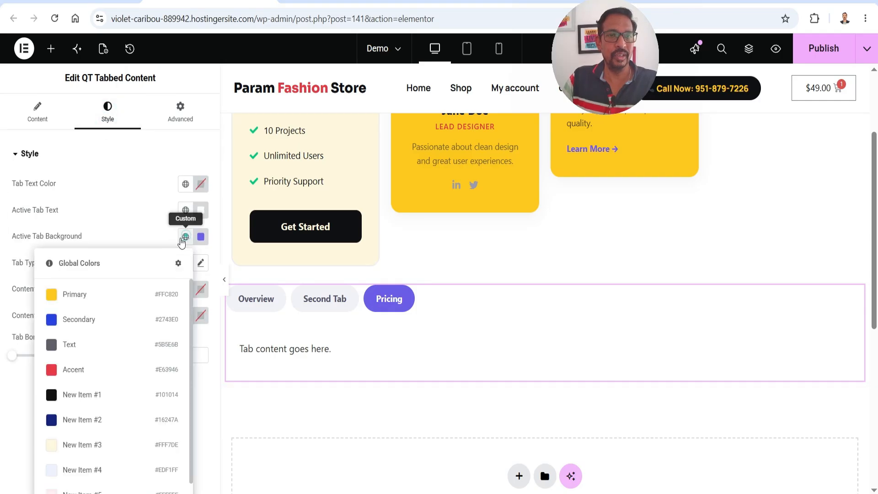
pyautogui.click(80, 396)
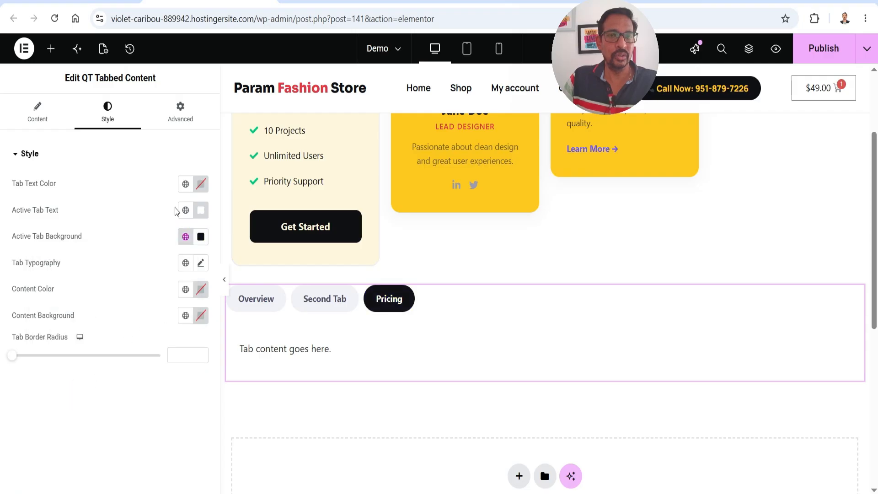
# Step: Set the tab text color to global color Accent and preview the Overview tab
pyautogui.click(186, 184)
pyautogui.click(110, 244)
pyautogui.click(185, 184)
pyautogui.click(101, 266)
pyautogui.click(256, 299)
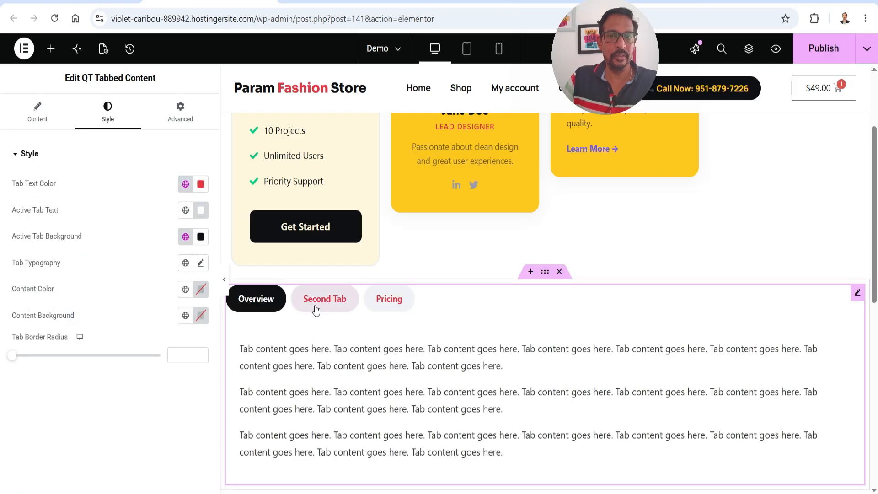
# Step: Set the tabbed widget's content background to global color New Item #3
pyautogui.scroll(-5, 619, 362)
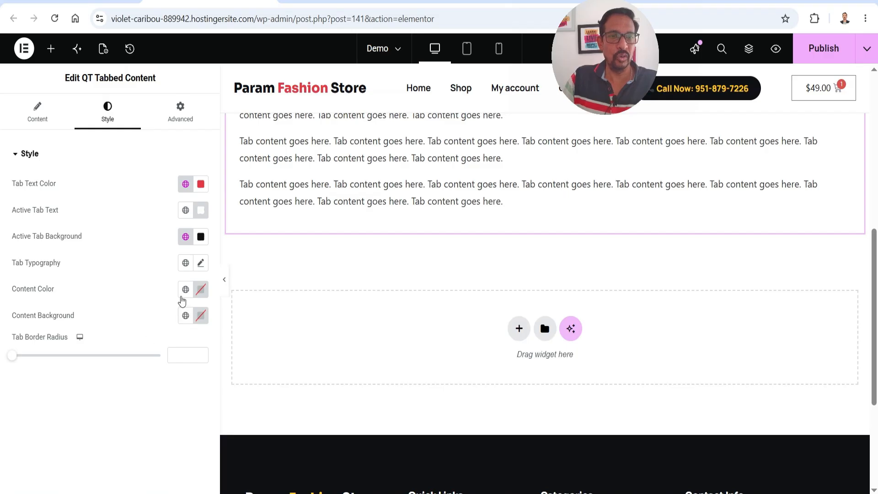
pyautogui.click(185, 316)
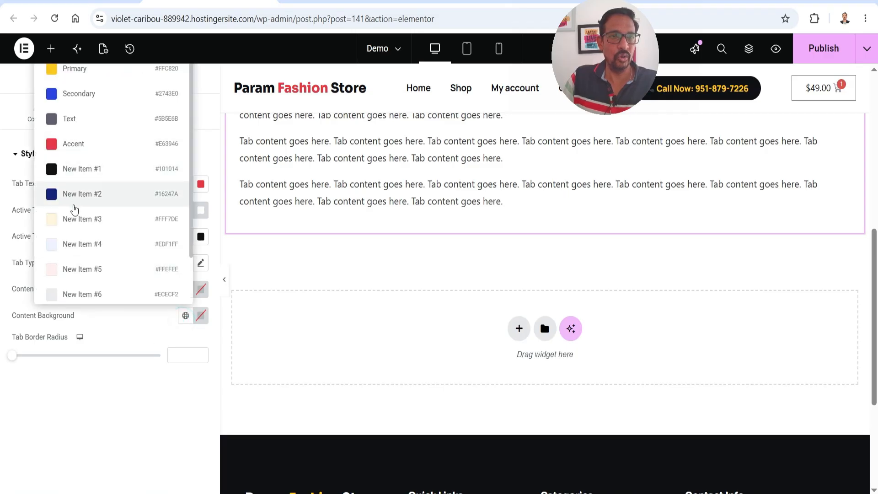
pyautogui.click(76, 220)
pyautogui.scroll(3, 566, 314)
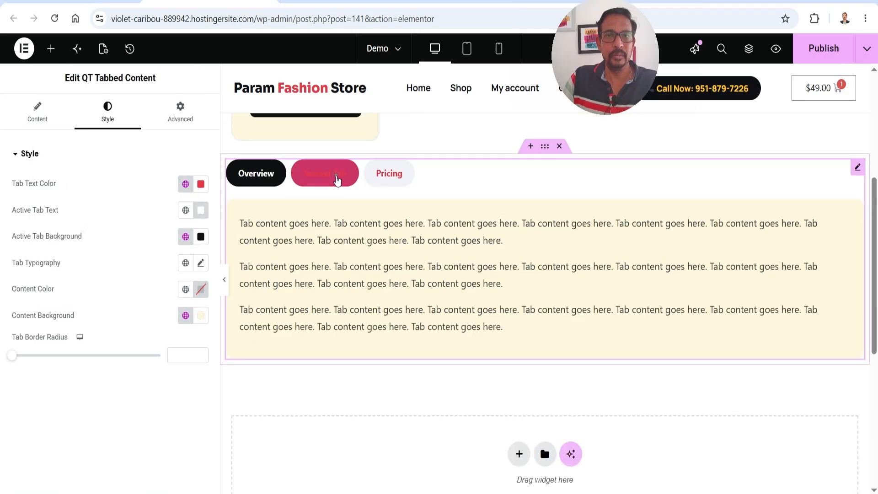
# Step: Preview the Pricing tab of the tabbed content and add a QT Timeline widget directly below it
pyautogui.click(389, 173)
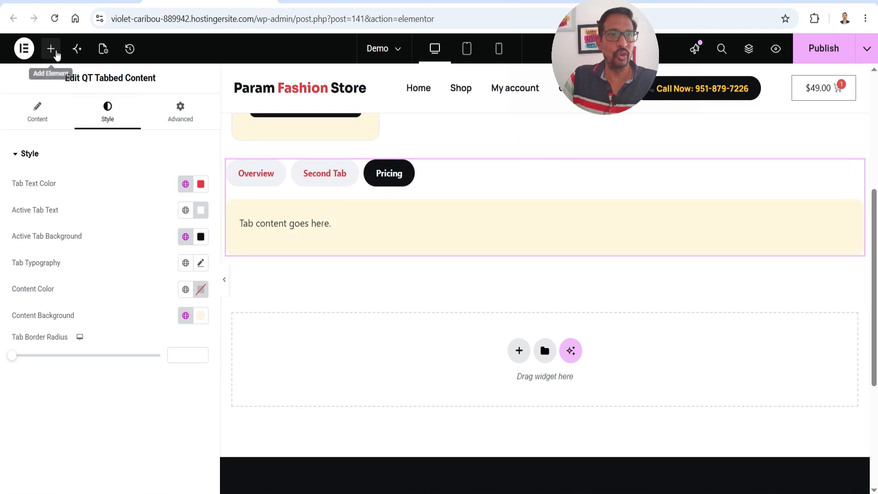
pyautogui.click(51, 48)
pyautogui.scroll(-5, 118, 337)
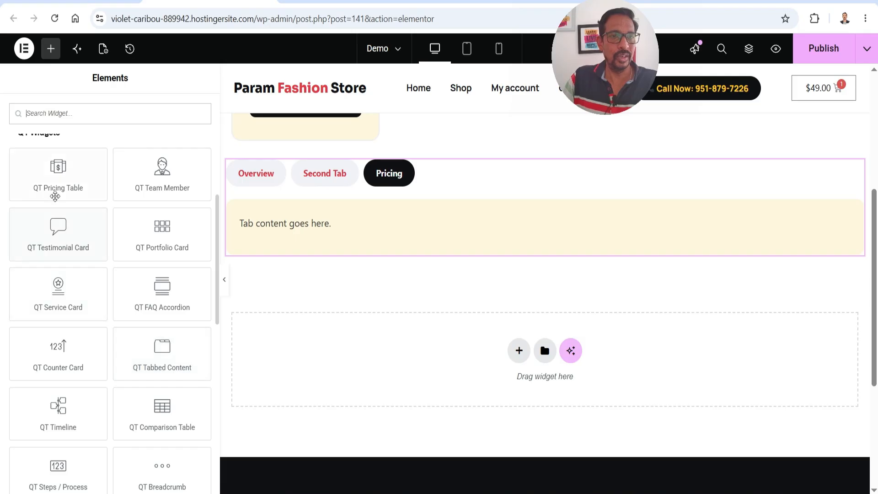
pyautogui.moveTo(58, 409); pyautogui.dragTo(501, 257)
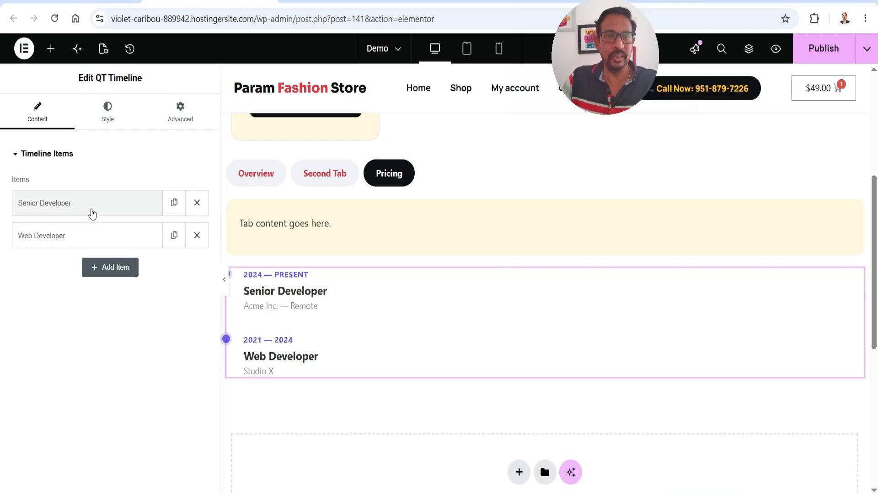
# Step: Fill the Senior Developer timeline item's description with a paragraph of repeated "Tab content goes here." text
pyautogui.click(91, 205)
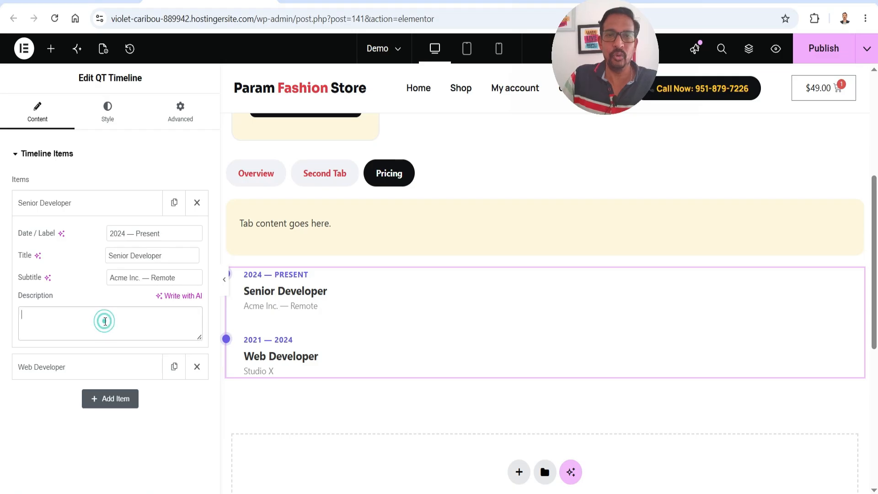
pyautogui.click(105, 321)
pyautogui.write('Tab content goes here. Tab content goes here. Tab content goes here. Tab content goes here. Tab content goes here. Tab content goes here. Tab content goes here. Tab content goes here. Tab content goes here.')
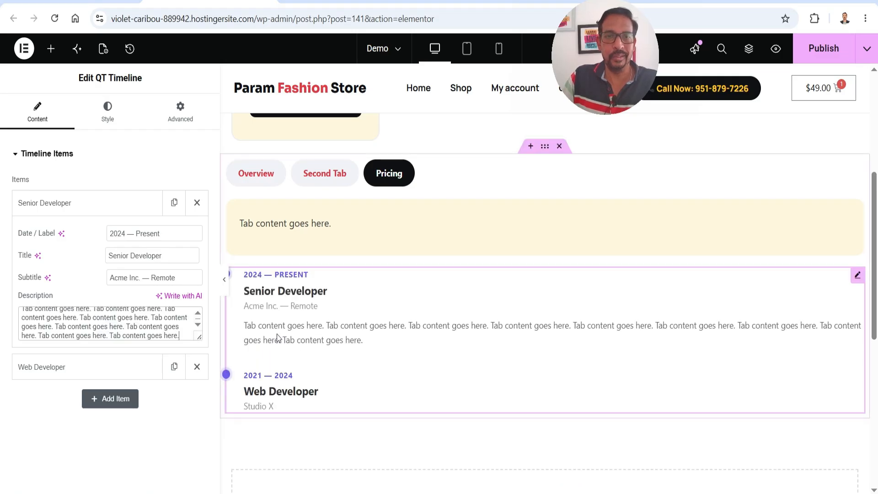
# Step: Give the Web Developer item the same repeated "Tab content goes here." description and add a third timeline item with that description
pyautogui.click(104, 270)
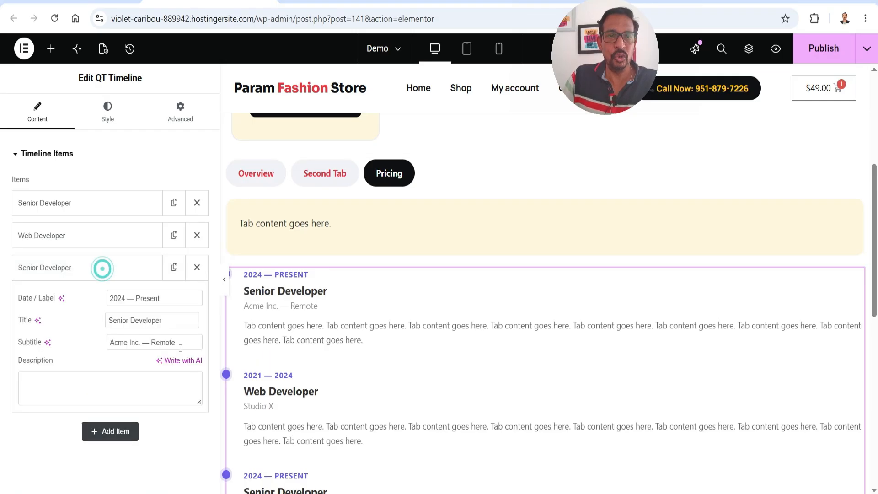
pyautogui.scroll(-3, 397, 296)
pyautogui.click(89, 399)
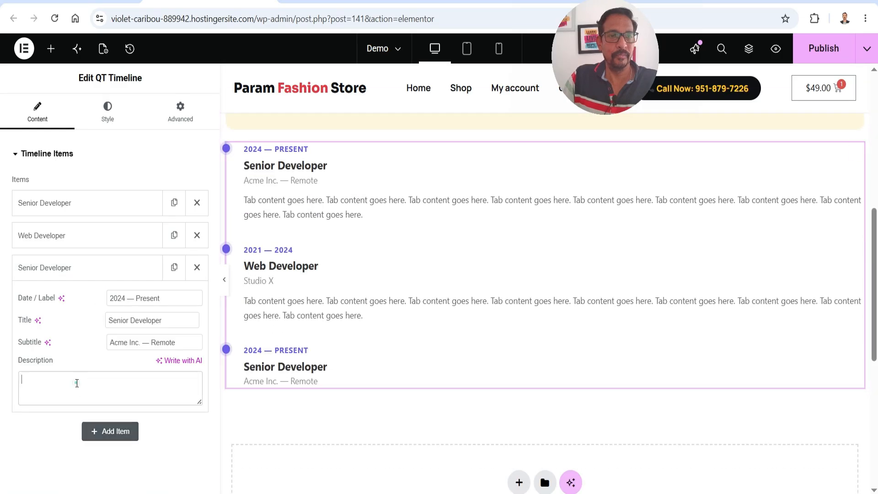
pyautogui.write('Tab content goes here. Tab content goes here. Tab content goes here. Tab content goes here. Tab content goes here. Tab content goes here. Tab content goes here. Tab content goes here. Tab content goes here.')
# Step: Try moving the third timeline item above Web Developer, and look at the timeline's style settings
pyautogui.click(43, 259)
pyautogui.moveTo(63, 265); pyautogui.dragTo(75, 235)
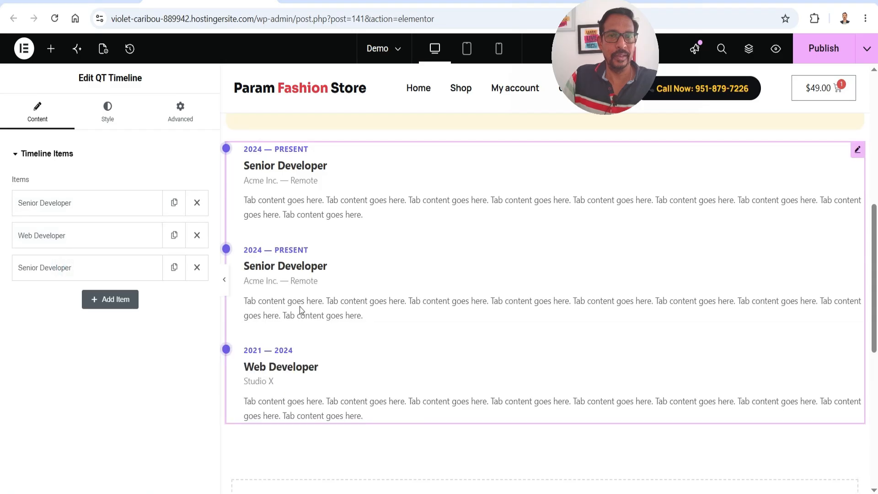
pyautogui.click(108, 113)
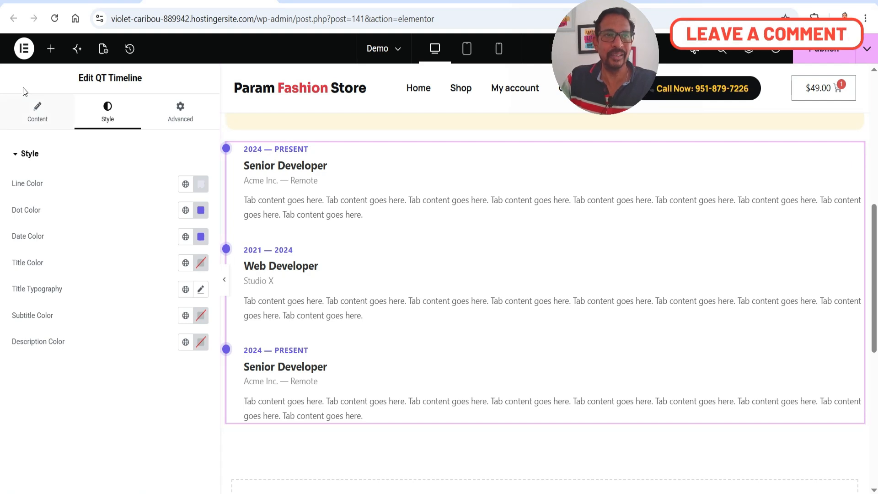
# Step: Add a QT Comparison Table widget below the timeline
pyautogui.click(50, 49)
pyautogui.scroll(-5, 119, 297)
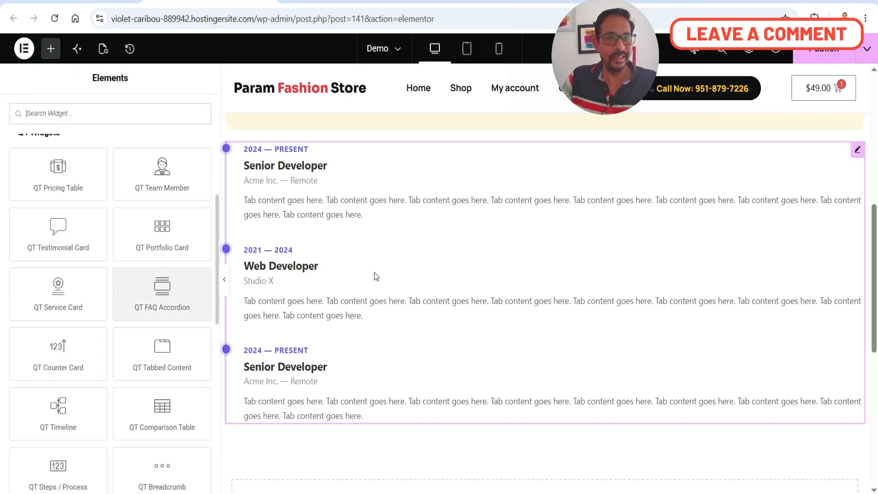
pyautogui.scroll(-2, 94, 268)
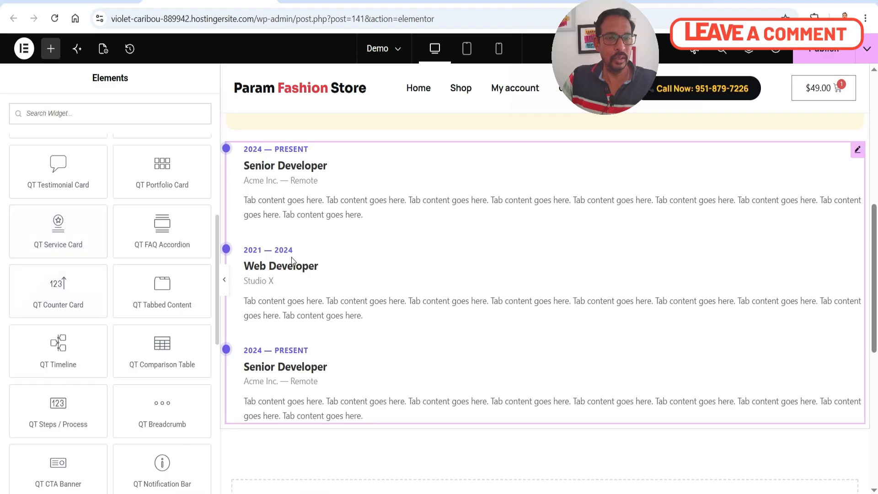
pyautogui.scroll(-1, 496, 251)
pyautogui.moveTo(162, 345); pyautogui.dragTo(442, 353)
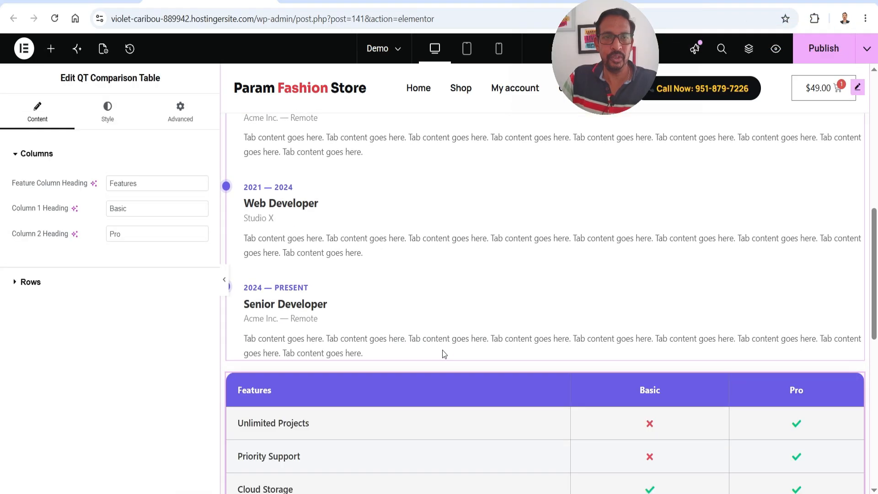
# Step: Set Column 1 of the comparison table's Unlimited Projects row to Checkmark
pyautogui.scroll(-3, 613, 256)
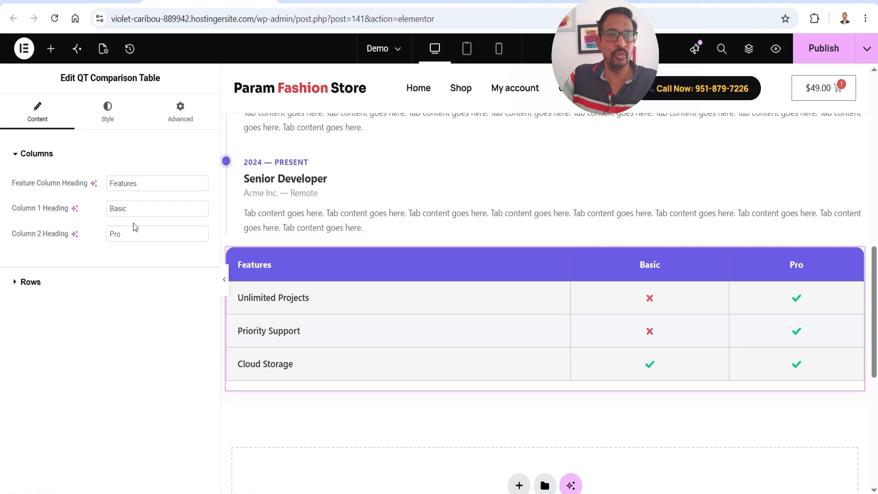
pyautogui.click(55, 286)
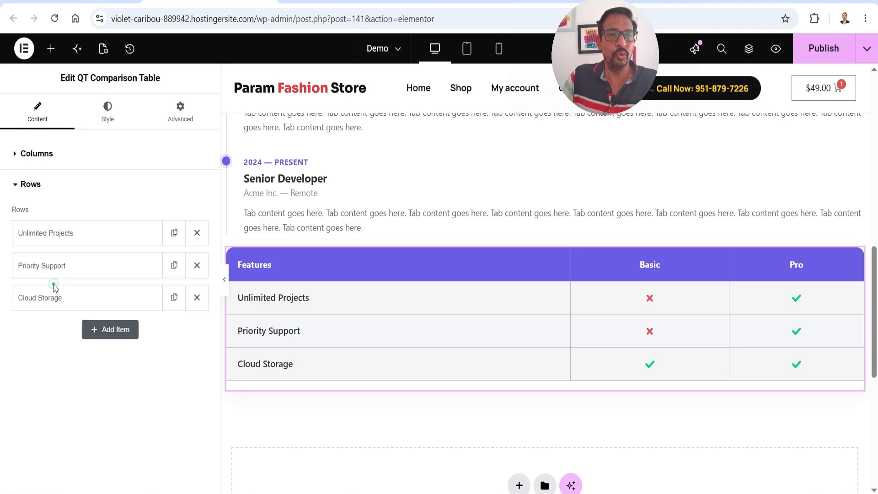
pyautogui.click(58, 233)
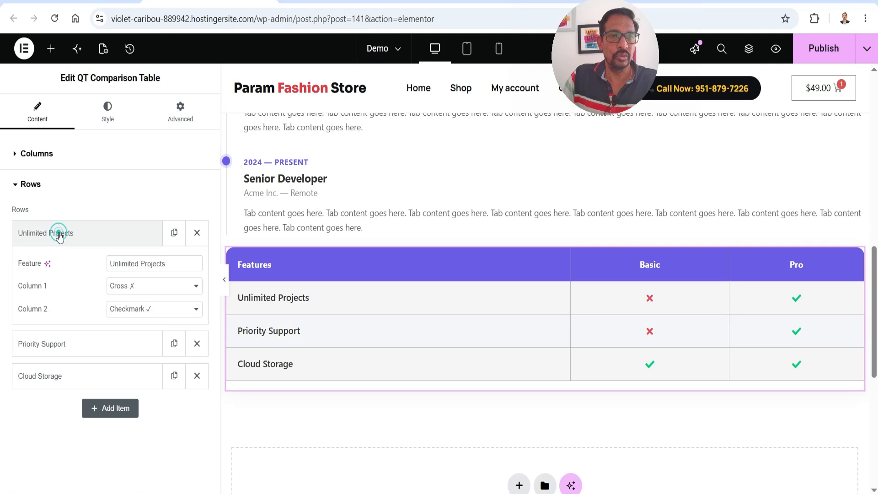
pyautogui.tripleClick(175, 265)
pyautogui.click(160, 285)
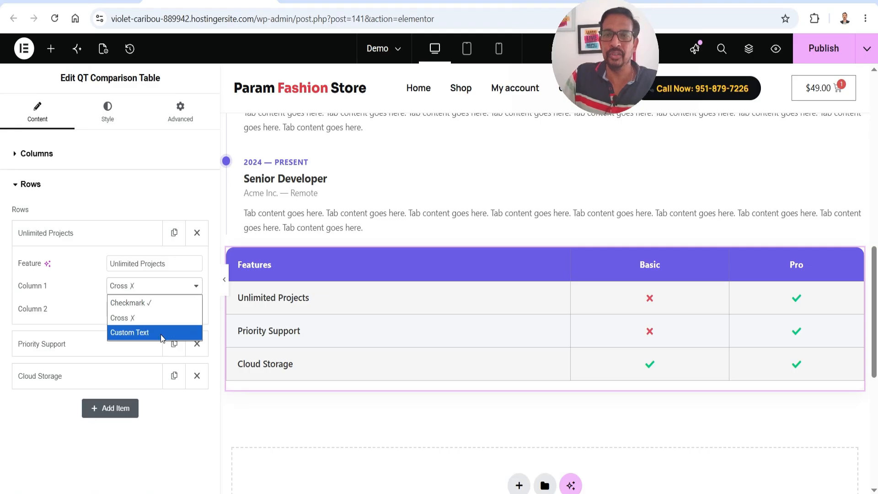
pyautogui.click(164, 303)
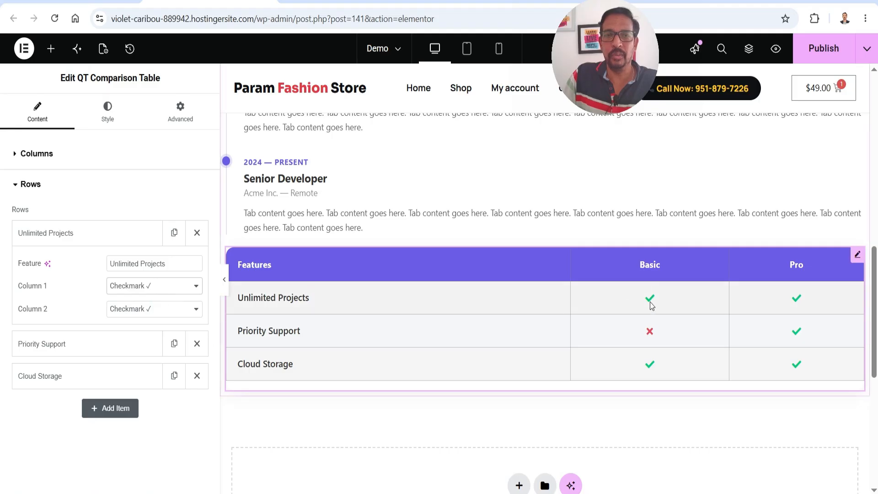
# Step: Set Column 1 of the comparison table's Priority Support row to Checkmark
pyautogui.click(78, 347)
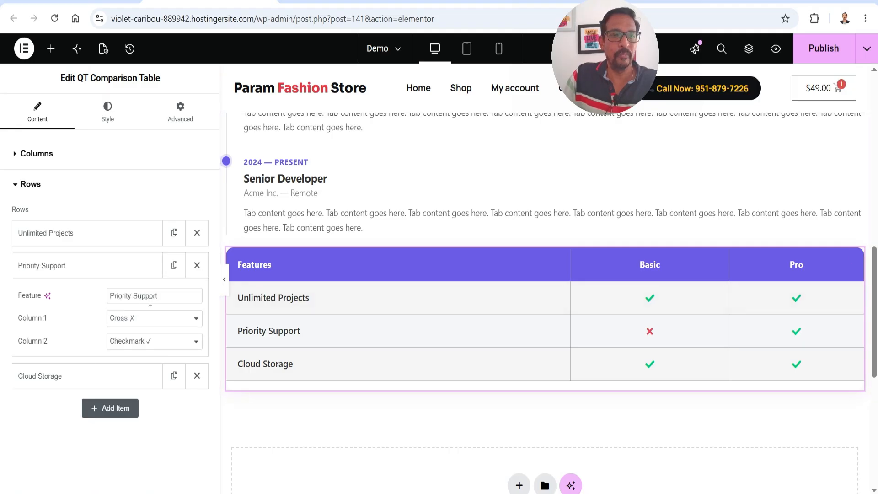
pyautogui.click(141, 319)
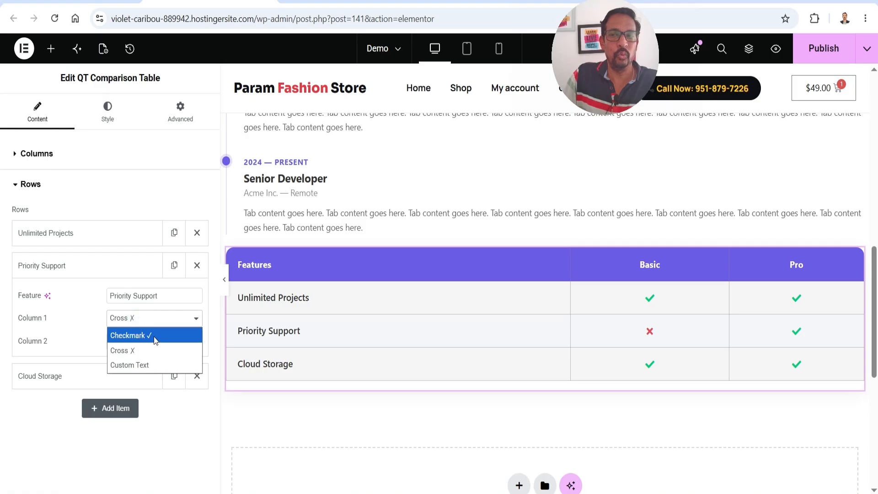
pyautogui.click(155, 336)
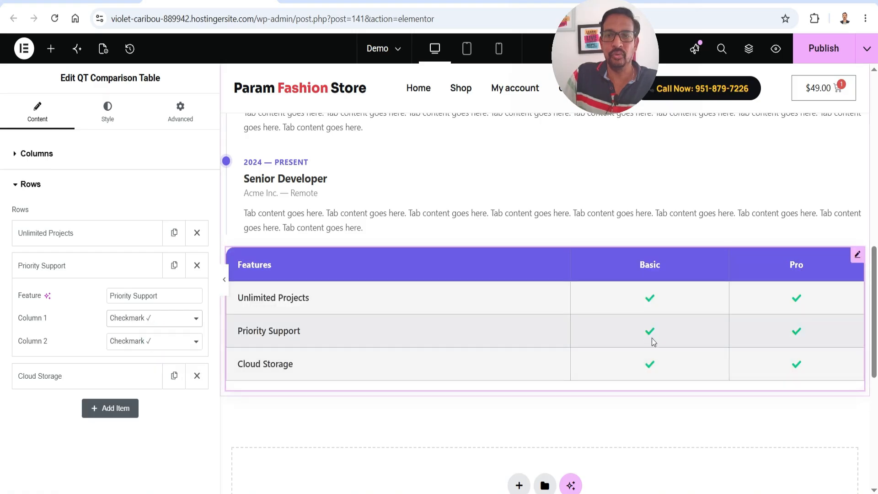
# Step: Set Column 1 of the comparison table's Cloud Storage row to Cross
pyautogui.click(63, 383)
pyautogui.click(147, 350)
pyautogui.click(149, 383)
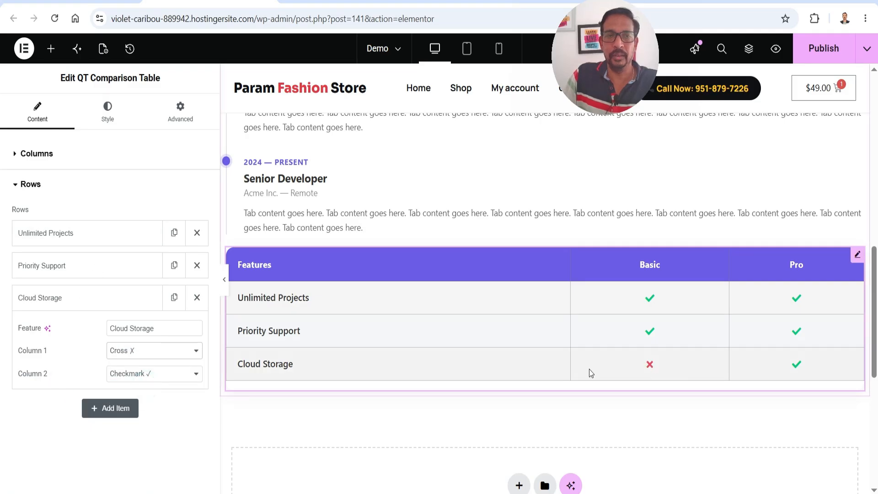
# Step: Add a fourth row to the comparison table and view the options for its Column 1
pyautogui.click(82, 272)
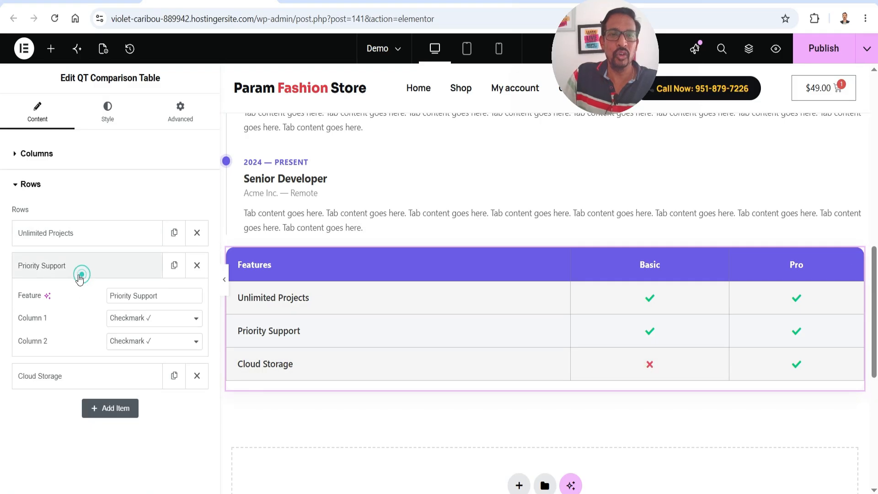
pyautogui.click(116, 411)
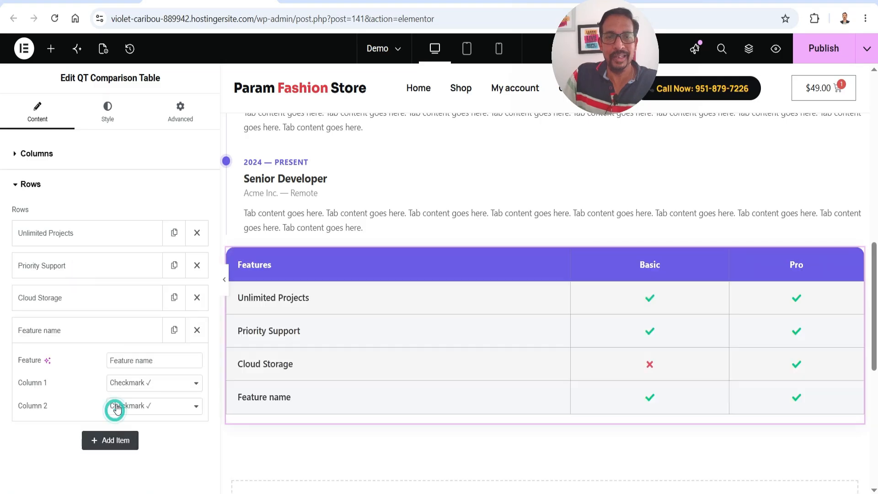
pyautogui.click(161, 385)
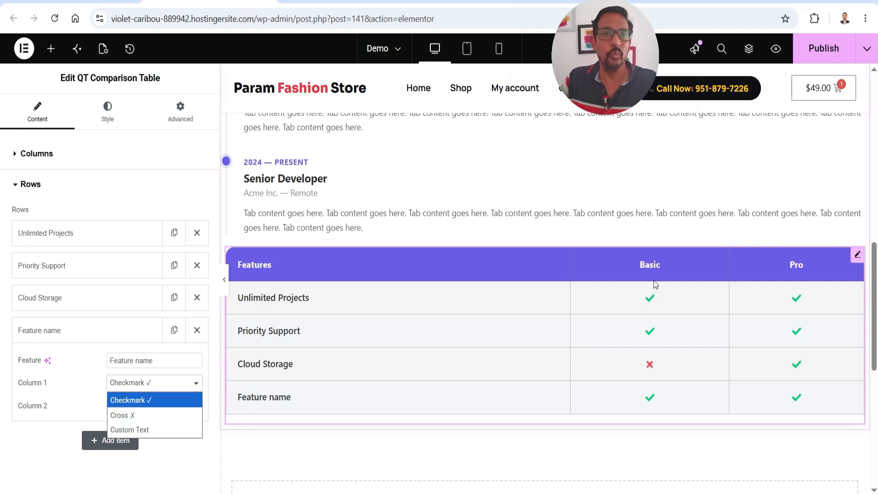
# Step: Add a QT FAQ Accordion widget below the comparison table
pyautogui.click(51, 48)
pyautogui.click(51, 48)
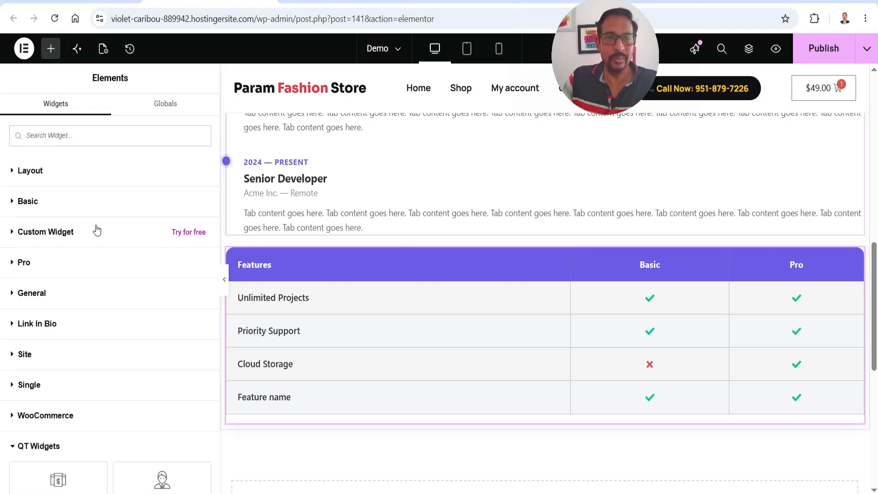
pyautogui.scroll(-6, 97, 230)
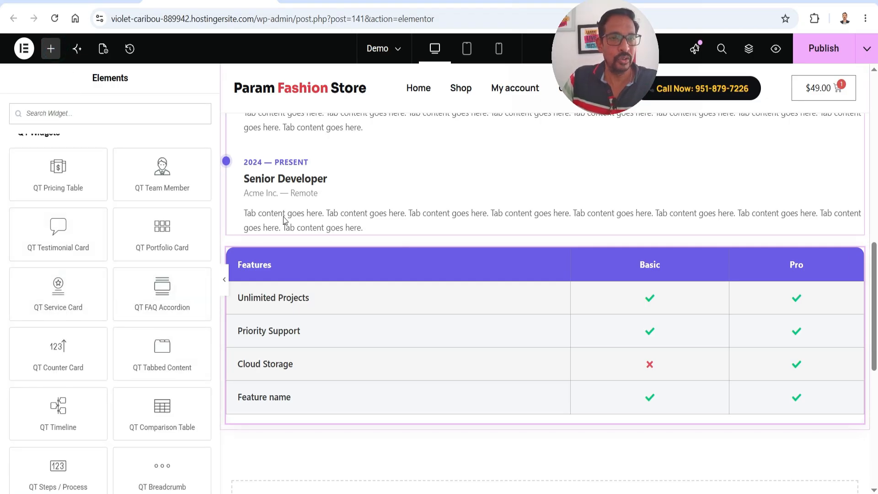
pyautogui.scroll(-3, 495, 248)
pyautogui.moveTo(158, 290); pyautogui.dragTo(471, 298)
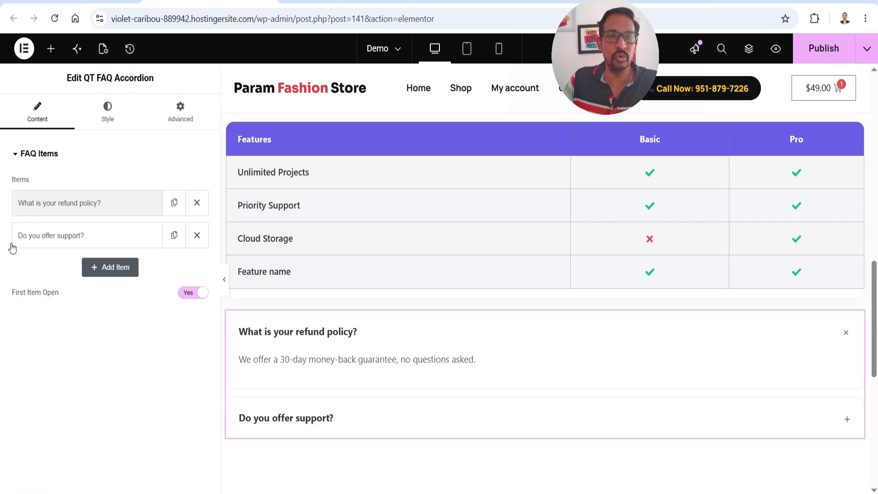
# Step: Add a third item with the default question and answer to the FAQ accordion
pyautogui.click(119, 270)
pyautogui.scroll(-1, 364, 321)
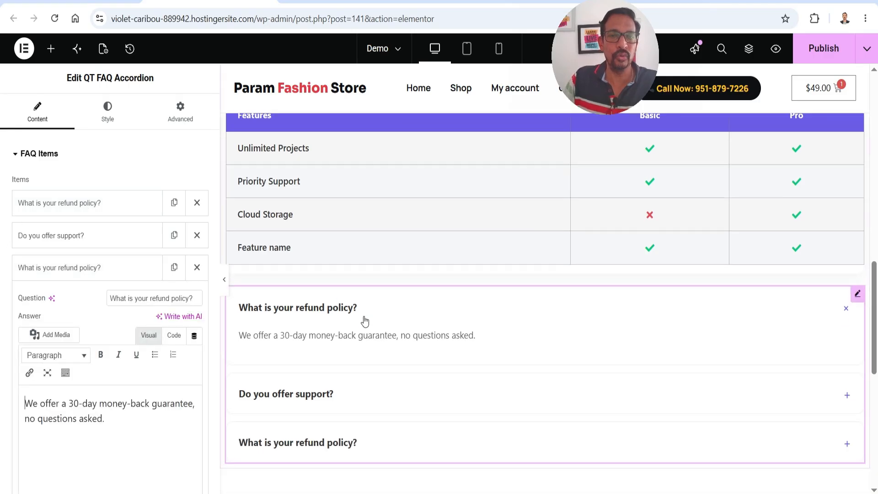
pyautogui.scroll(-2, 365, 322)
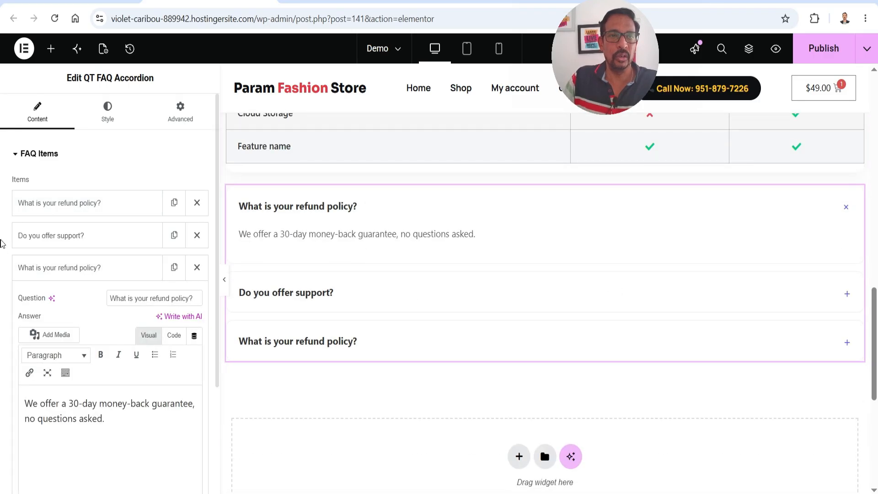
# Step: Set the FAQ accordion's item background to global color New Item #3 and its border color to global color Secondary
pyautogui.click(109, 124)
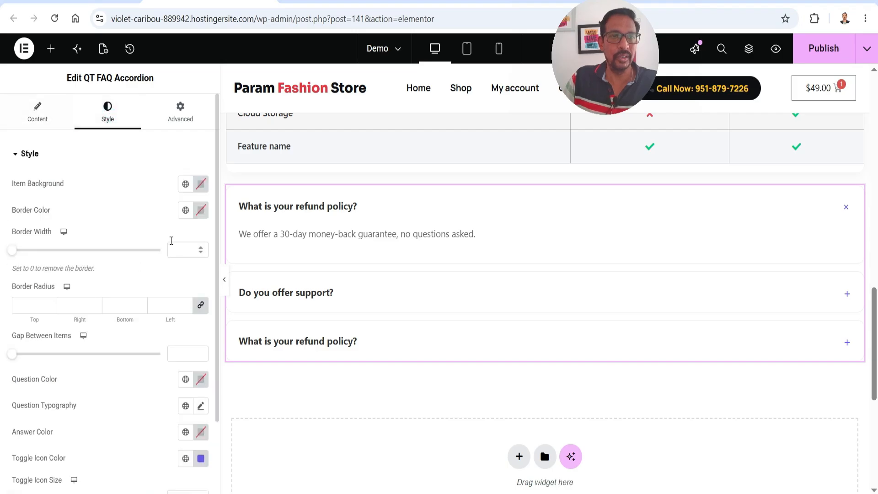
pyautogui.click(186, 183)
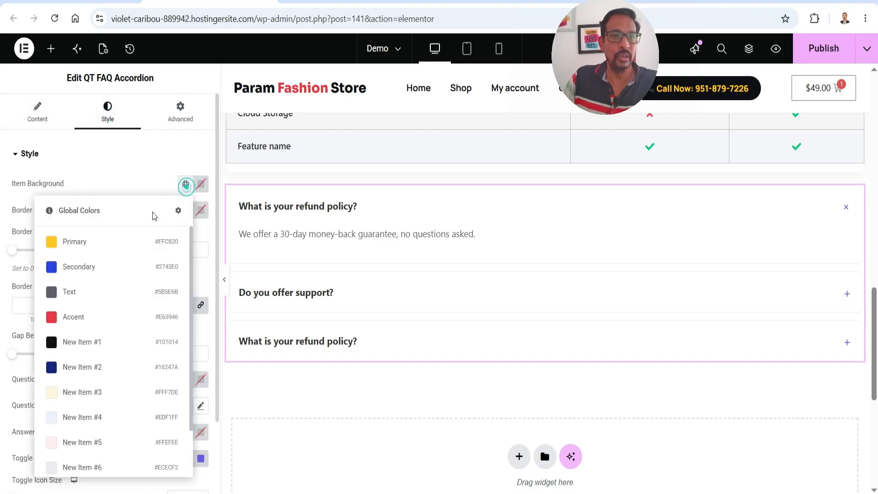
pyautogui.click(108, 395)
pyautogui.click(185, 210)
pyautogui.click(98, 288)
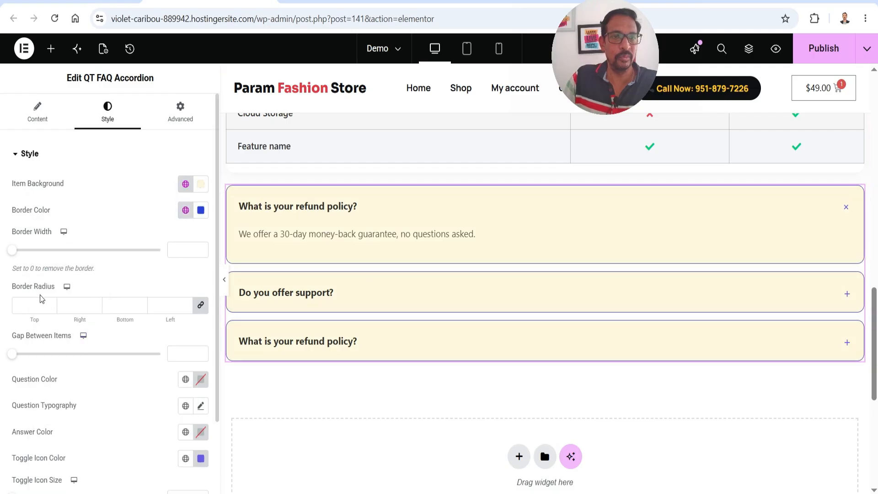
# Step: Set the gap between the FAQ items to 3 and look over the accordion's hover and remaining style options
pyautogui.scroll(-2, 63, 295)
pyautogui.moveTo(18, 267); pyautogui.dragTo(20, 265)
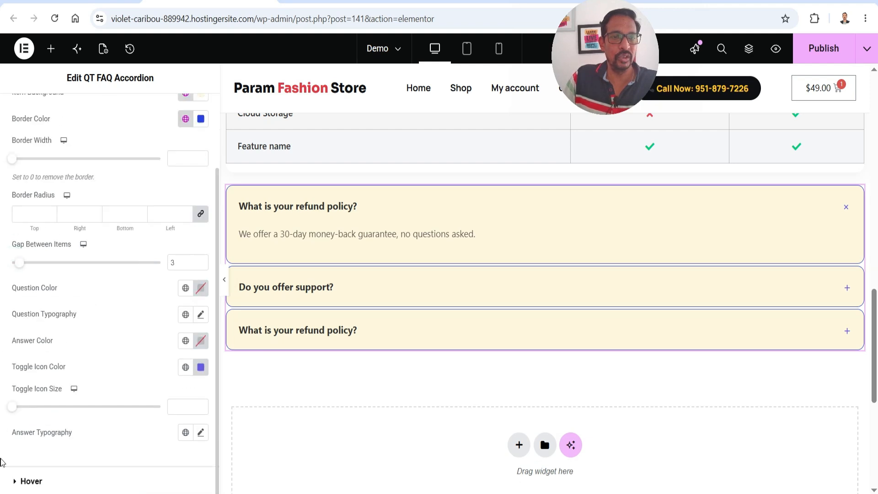
pyautogui.click(58, 481)
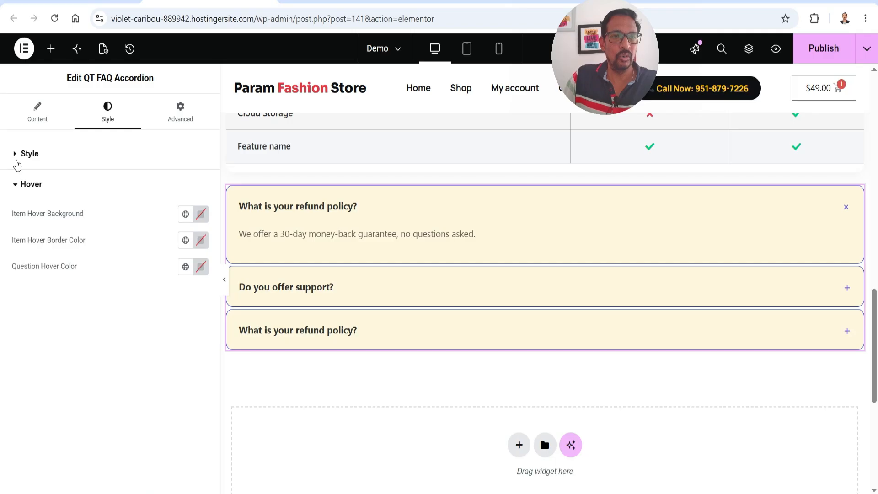
pyautogui.click(34, 156)
pyautogui.scroll(-2, 92, 210)
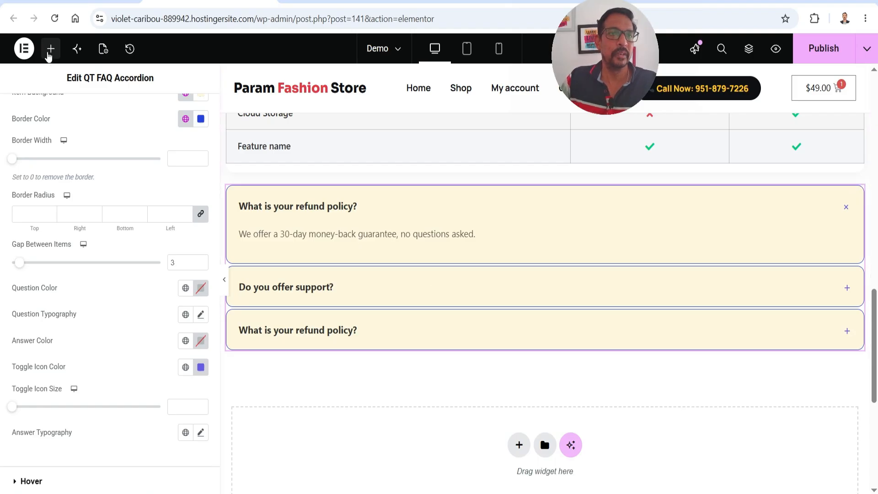
# Step: Add a QT Steps / Process widget below the FAQ accordion
pyautogui.click(50, 49)
pyautogui.scroll(-7, 97, 293)
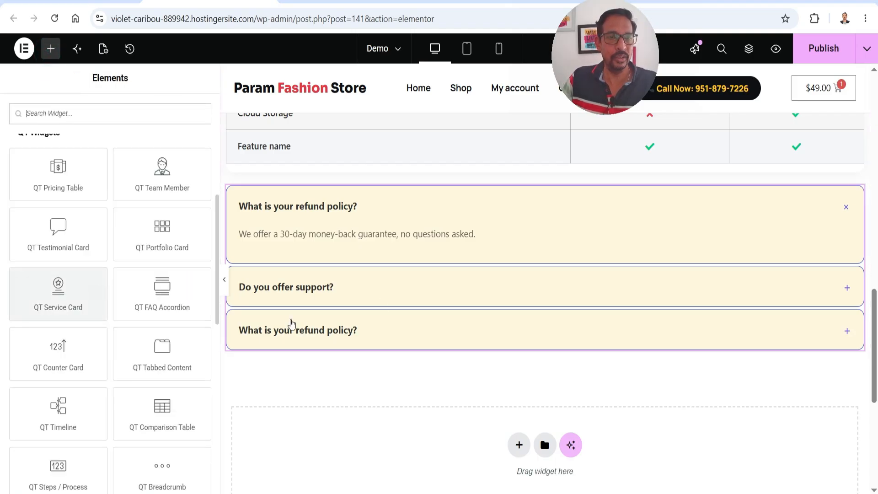
pyautogui.scroll(-1, 292, 323)
pyautogui.scroll(-5, 114, 282)
pyautogui.moveTo(54, 238); pyautogui.dragTo(462, 286)
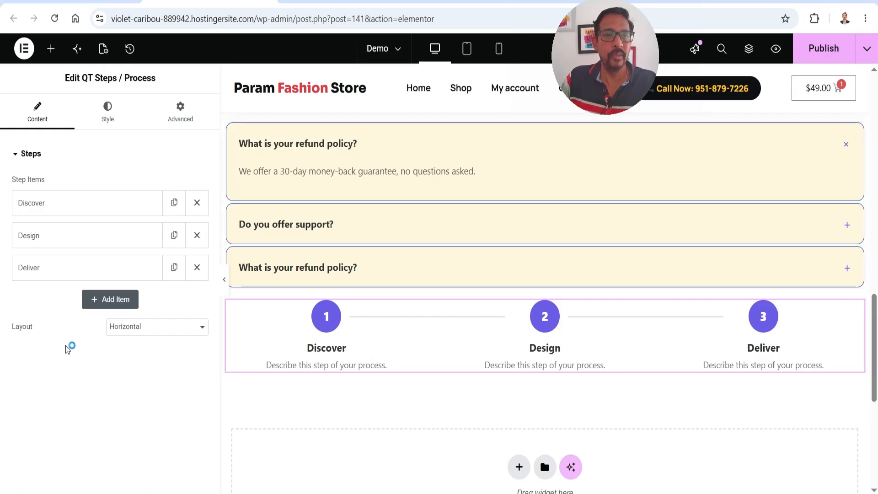
# Step: Add a fourth item with the default title and description to the steps widget and look over its text fields
pyautogui.click(110, 300)
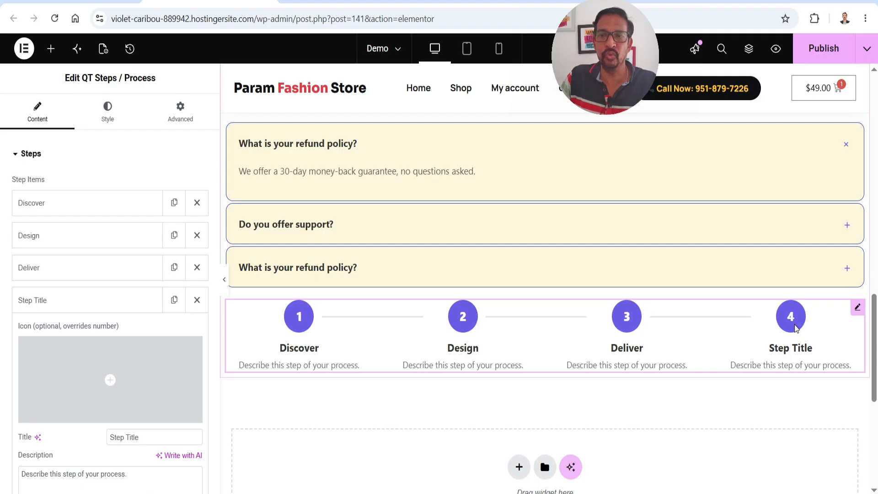
pyautogui.scroll(-2, 87, 304)
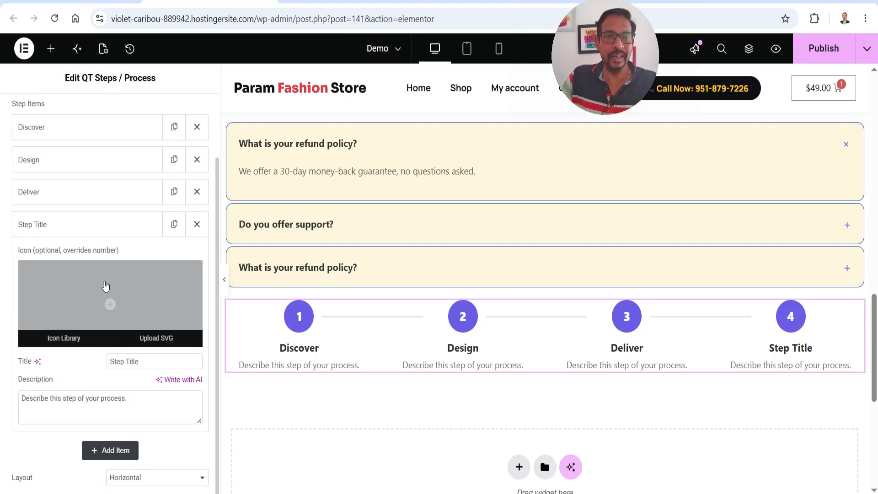
pyautogui.tripleClick(152, 359)
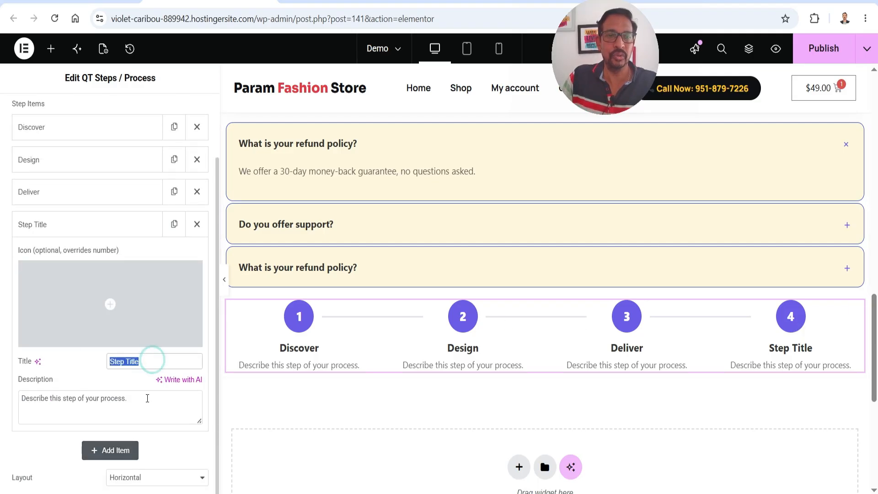
pyautogui.tripleClick(147, 397)
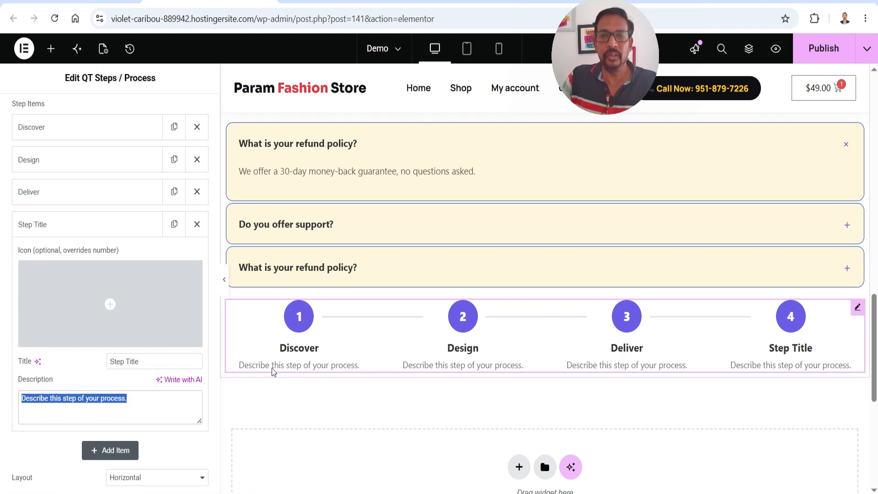
pyautogui.scroll(2, 78, 235)
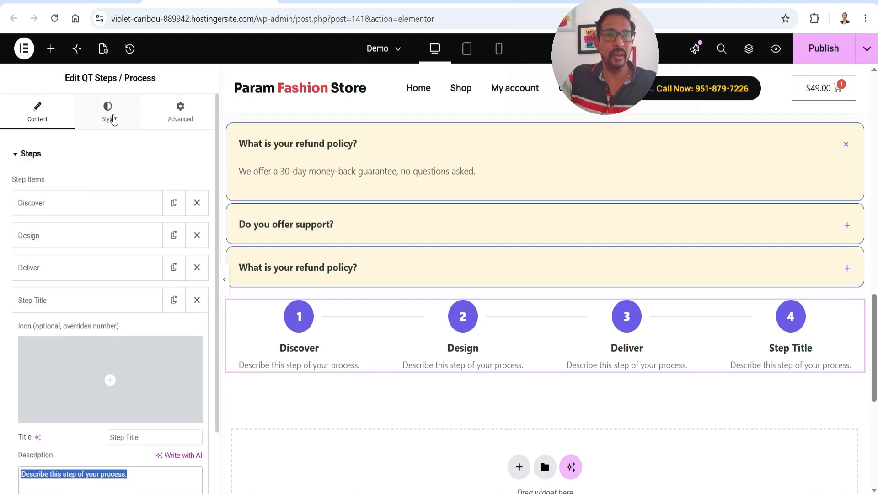
# Step: Set the steps' number circle background to global color Accent
pyautogui.click(109, 114)
pyautogui.click(185, 184)
pyautogui.click(90, 320)
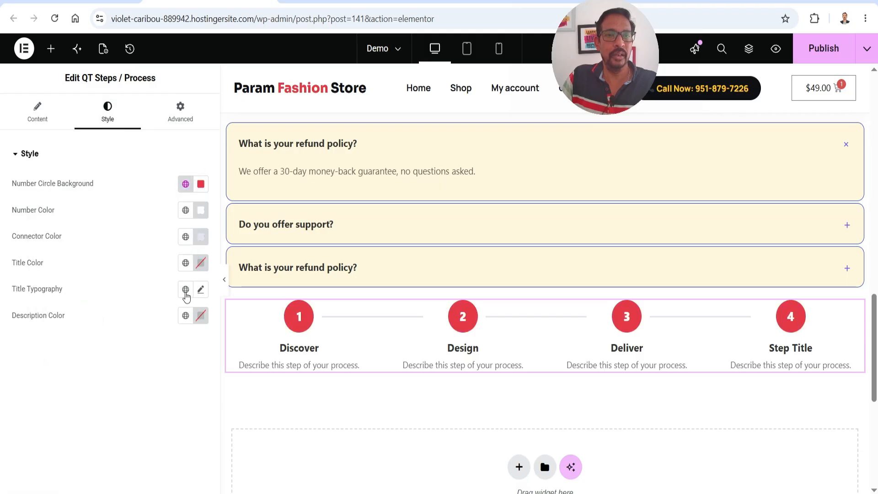
# Step: Set the step titles' font size to 23 px and their color to global color Secondary
pyautogui.click(201, 289)
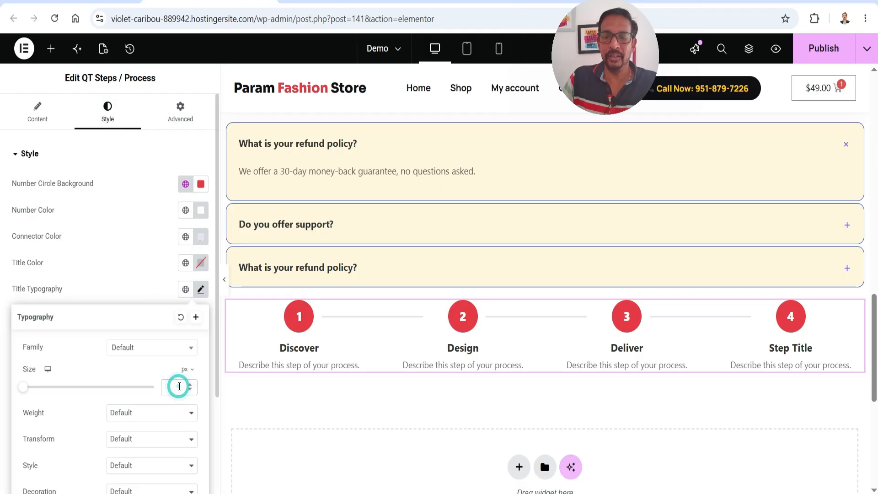
pyautogui.click(179, 386)
pyautogui.write('23')
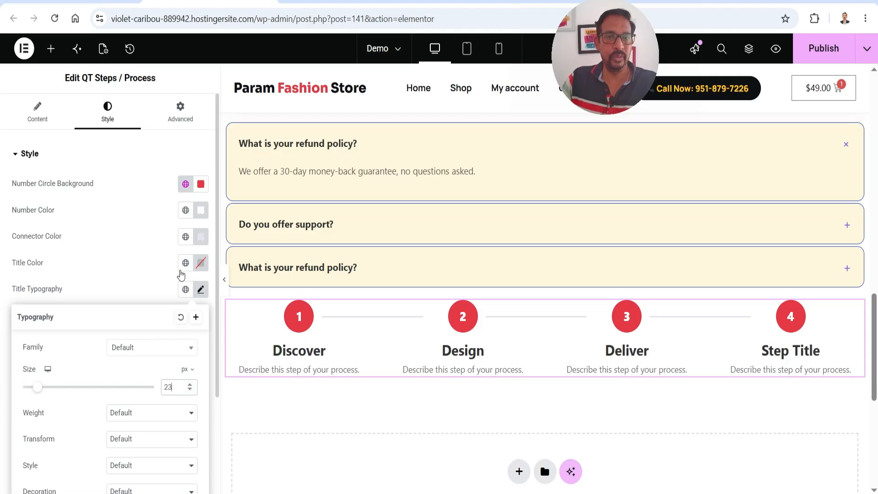
pyautogui.click(185, 263)
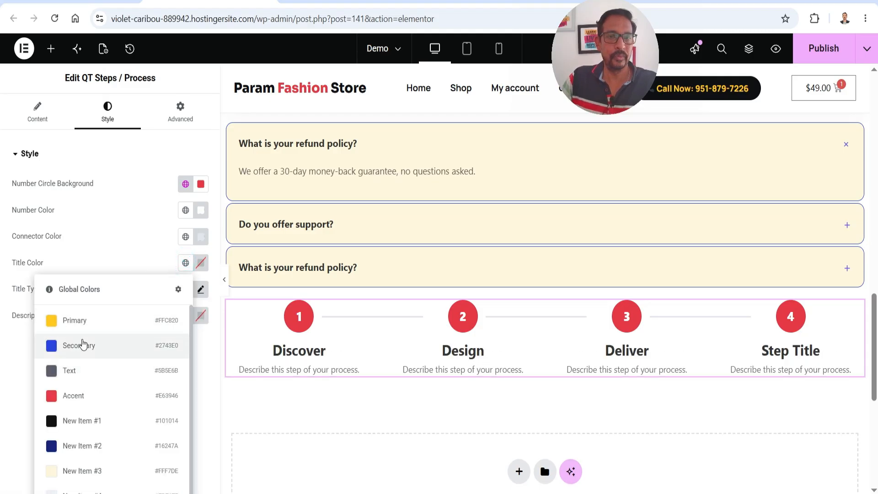
pyautogui.click(82, 345)
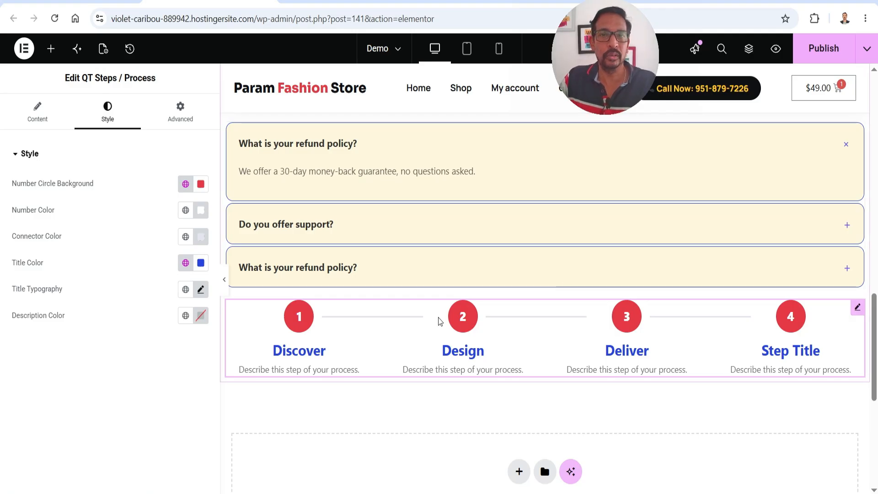
# Step: Add a QT CTA Banner widget below the steps widget
pyautogui.click(51, 48)
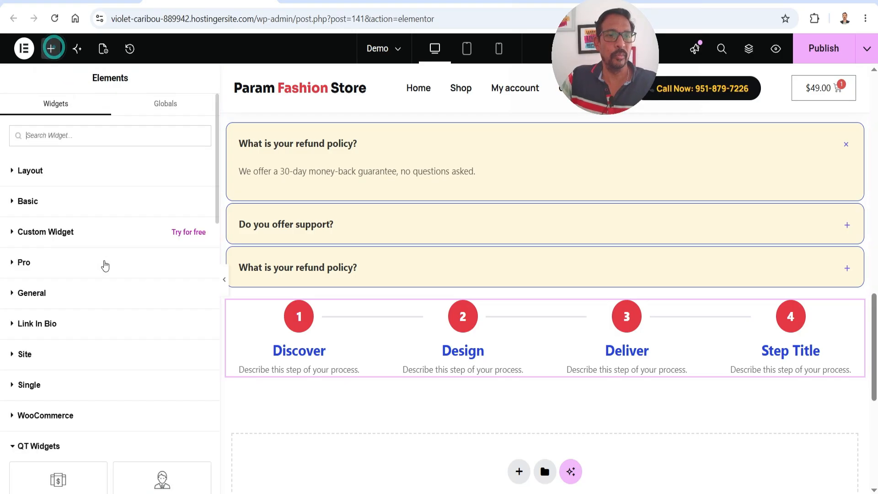
pyautogui.scroll(-10, 109, 279)
pyautogui.scroll(-1, 121, 297)
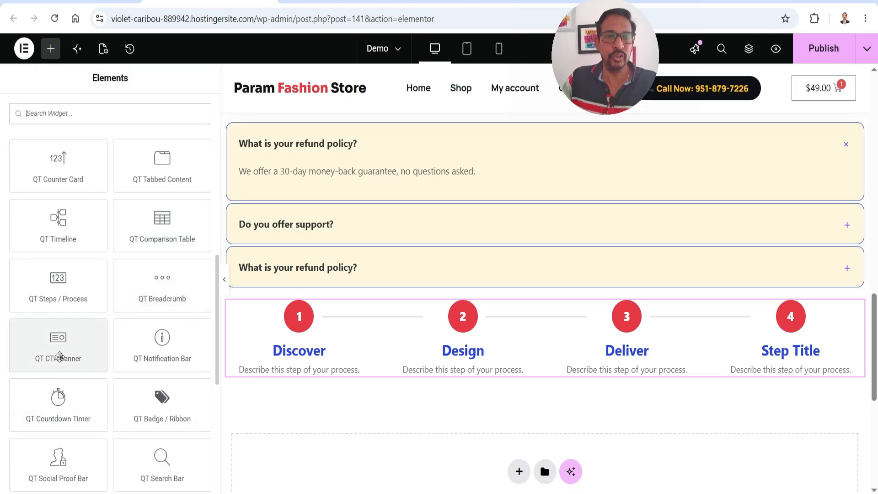
pyautogui.scroll(-3, 558, 268)
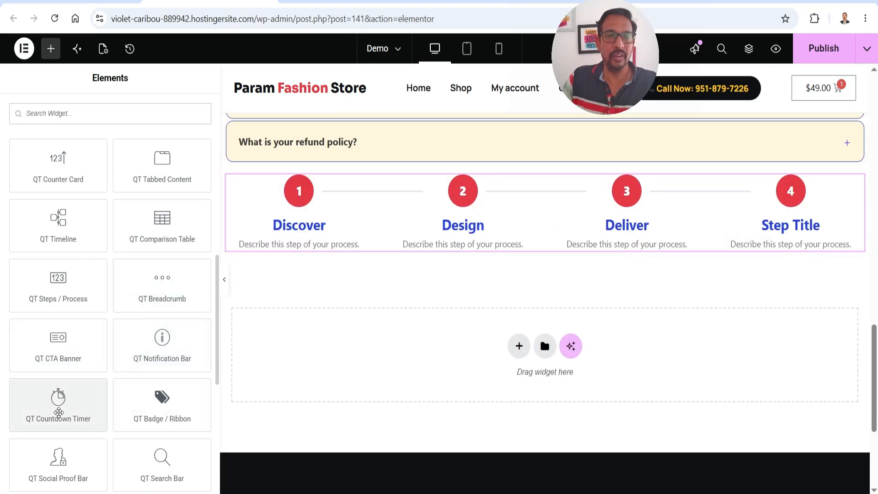
pyautogui.moveTo(57, 348); pyautogui.dragTo(581, 253)
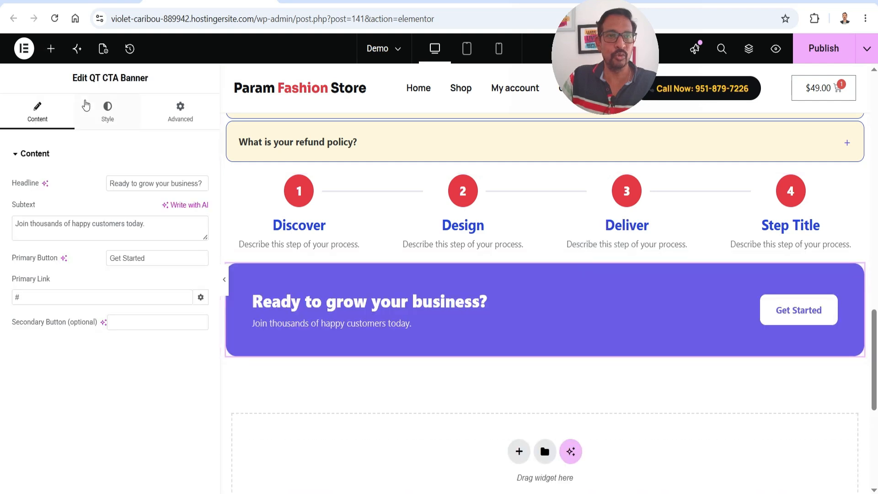
# Step: Add a QT Notification Bar widget below the CTA banner, look over its content fields, and select the CTA banner
pyautogui.click(52, 49)
pyautogui.scroll(-10, 154, 290)
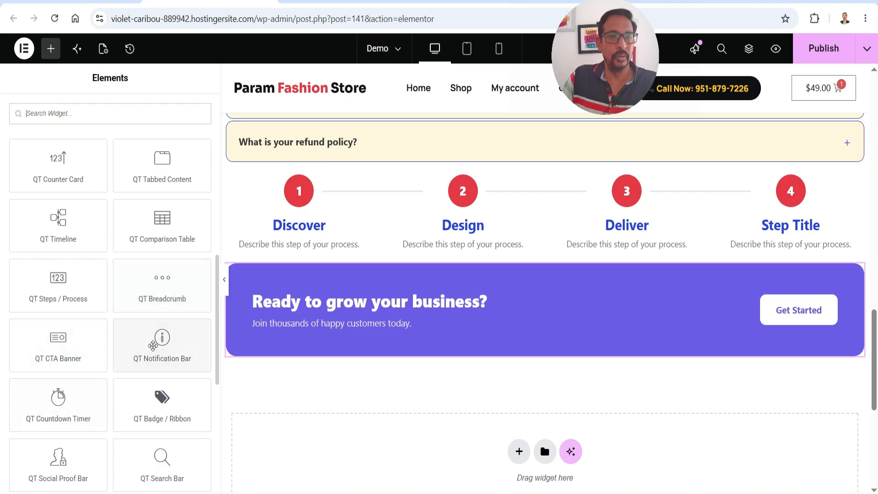
pyautogui.moveTo(162, 343); pyautogui.dragTo(492, 354)
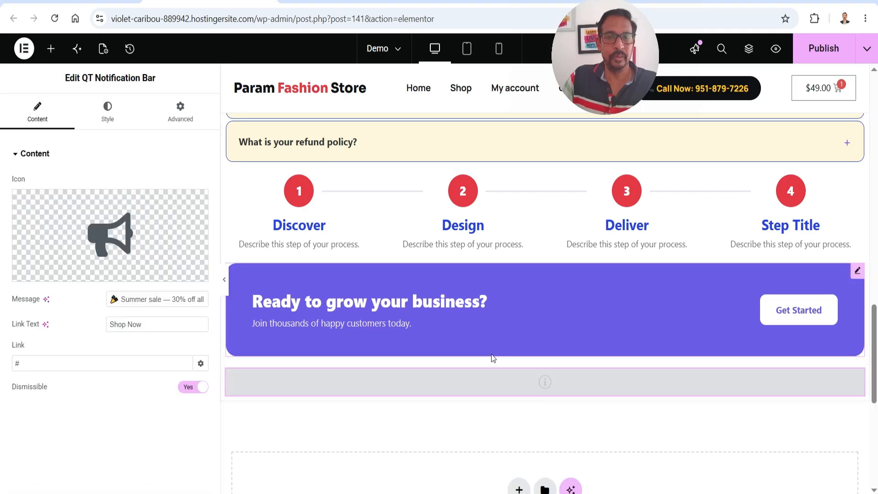
pyautogui.moveTo(101, 230)
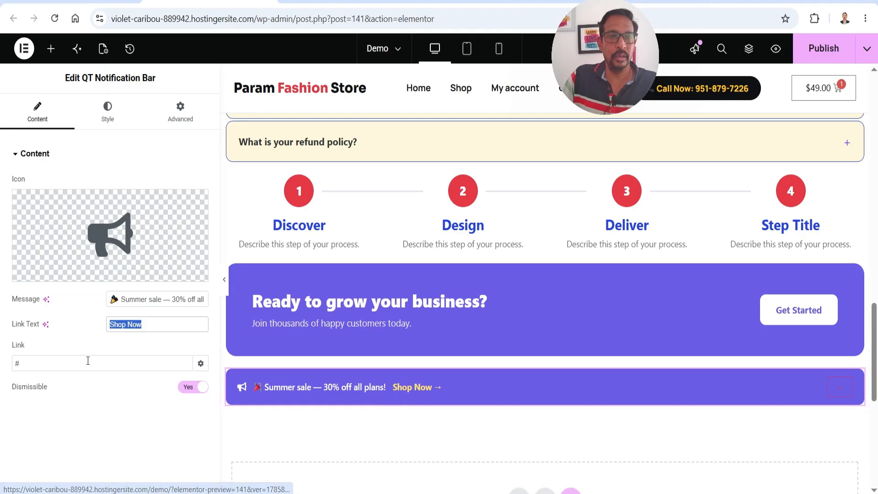
pyautogui.click(410, 306)
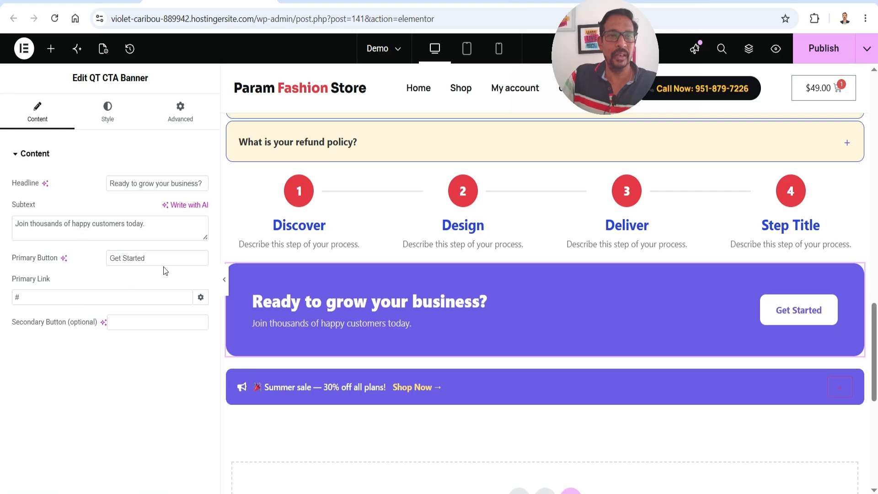
# Step: Add a QT Countdown Timer widget below the notification bar
pyautogui.click(51, 48)
pyautogui.scroll(-3, 105, 348)
pyautogui.scroll(-3, 105, 347)
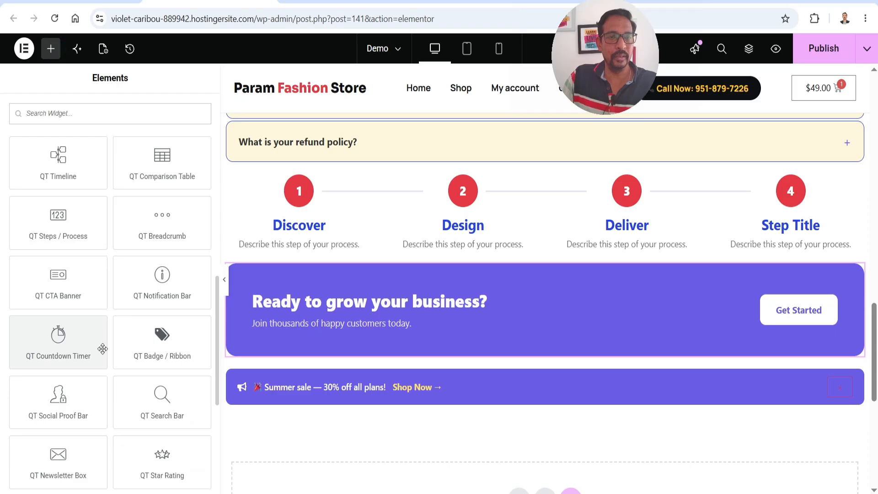
pyautogui.moveTo(46, 345); pyautogui.dragTo(479, 393)
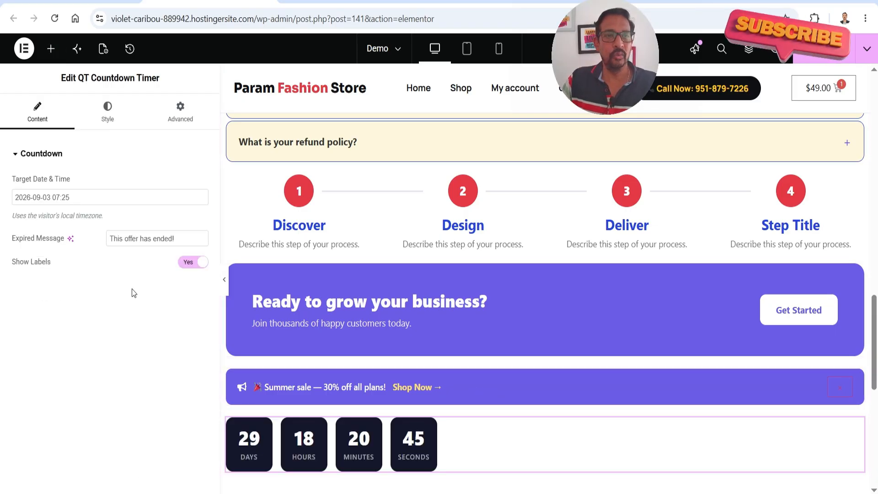
# Step: Set the countdown timer's target date to 2026-08-07 and look over its expired message field
pyautogui.click(71, 199)
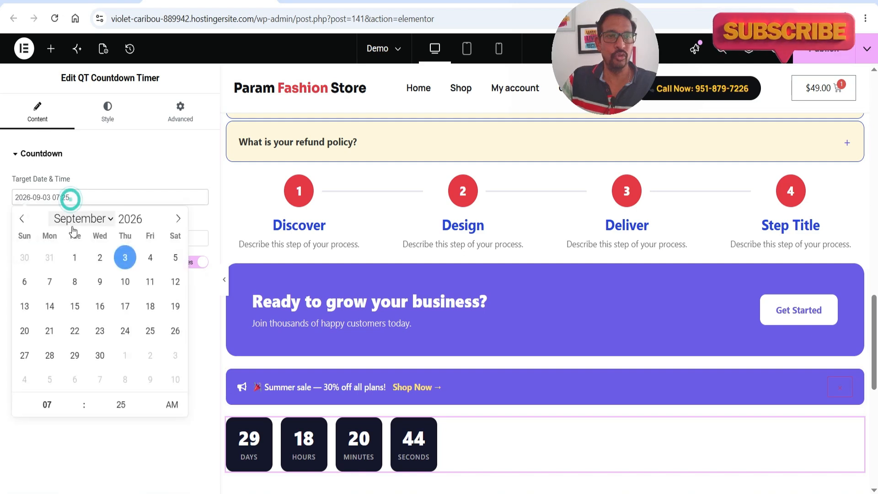
pyautogui.click(21, 218)
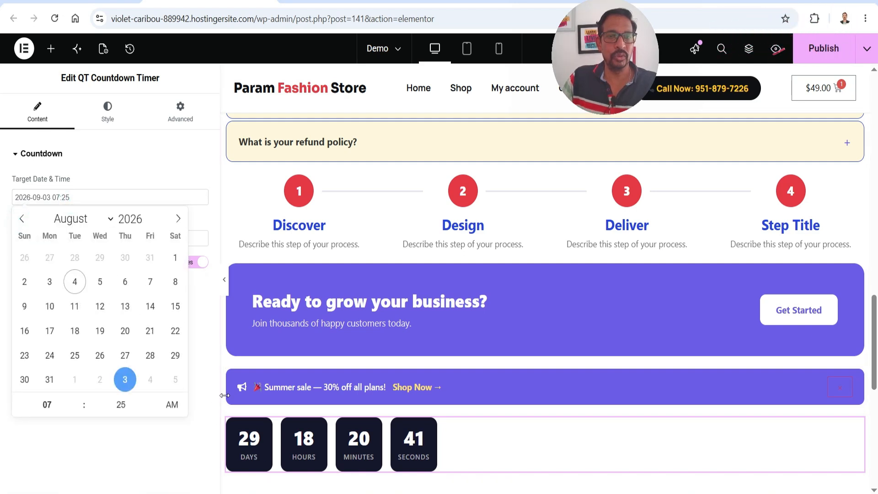
pyautogui.click(125, 281)
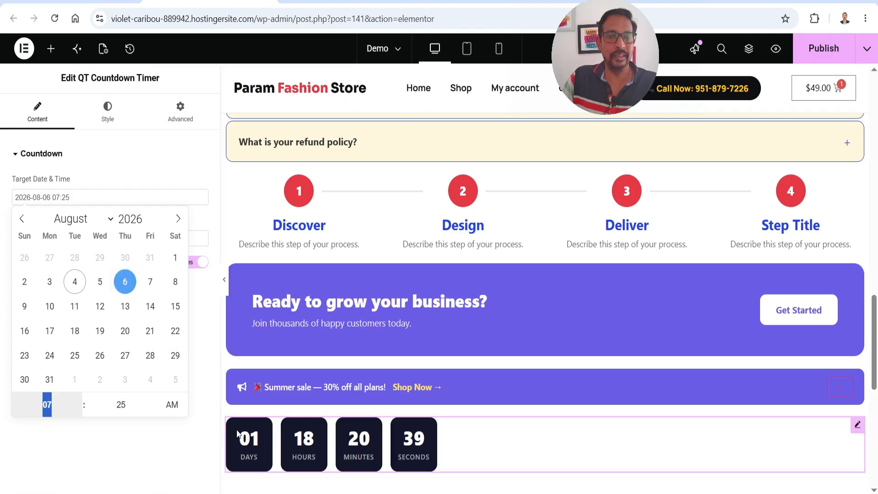
pyautogui.click(150, 282)
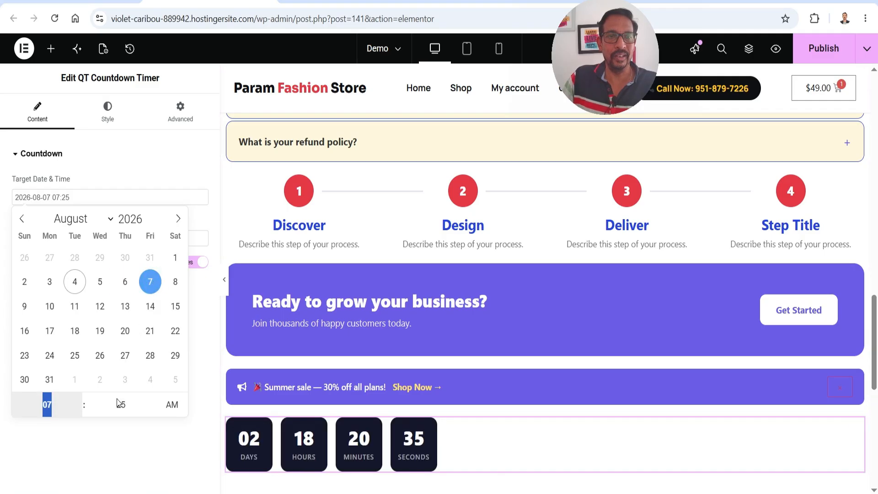
pyautogui.click(95, 160)
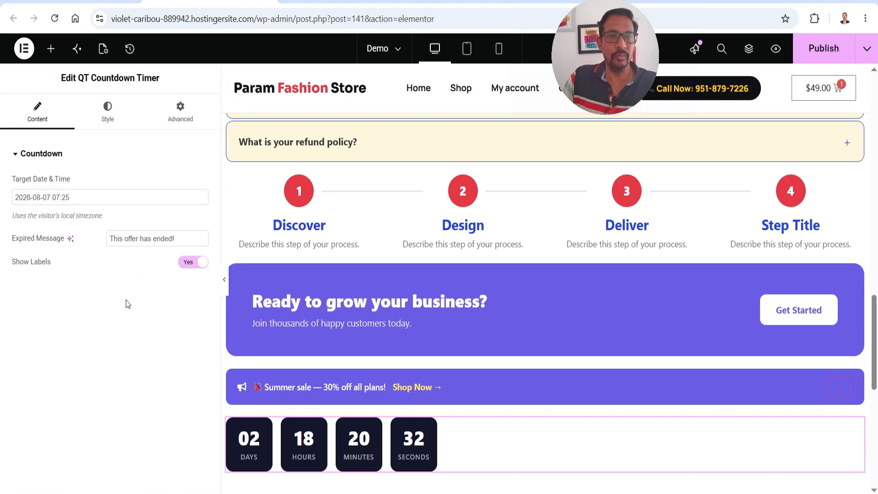
pyautogui.moveTo(179, 239); pyautogui.dragTo(80, 261)
pyautogui.click(189, 237)
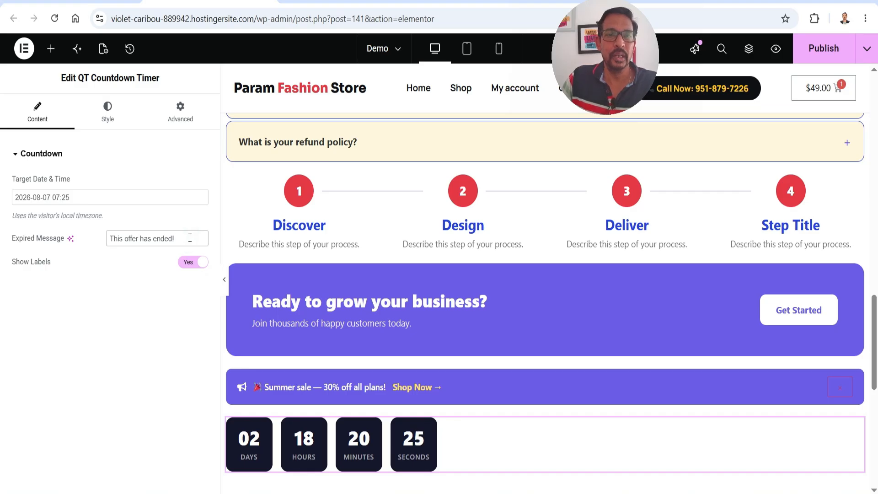
# Step: Set the countdown timer's box background to global color Secondary
pyautogui.click(98, 116)
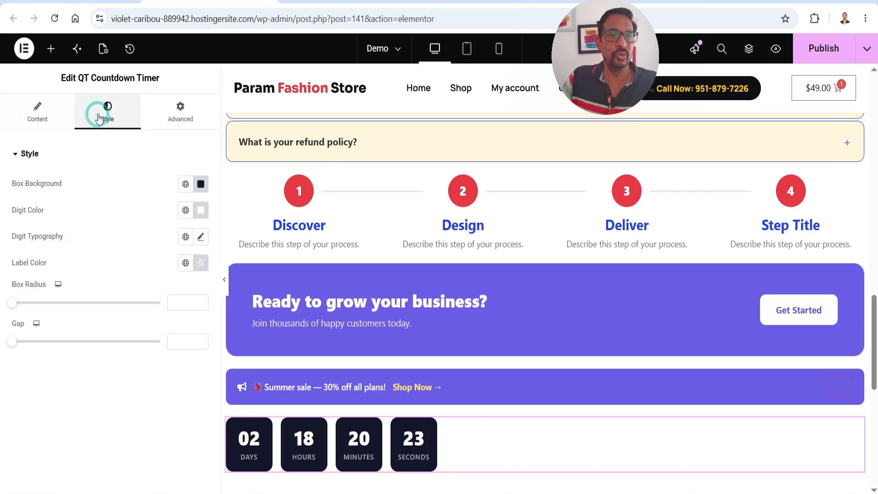
pyautogui.click(185, 183)
pyautogui.click(73, 264)
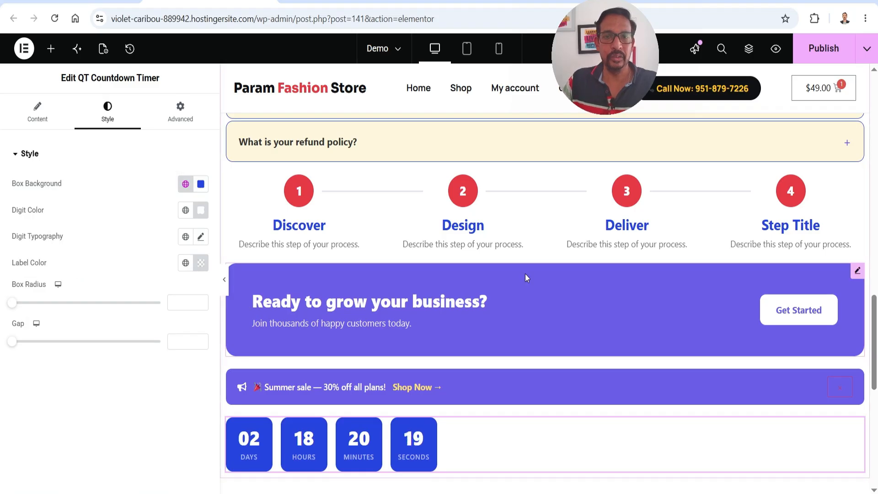
# Step: Look through the remaining QT widgets and add a QT Progress / Skill Bar widget below the countdown timer
pyautogui.click(51, 48)
pyautogui.scroll(-10, 72, 281)
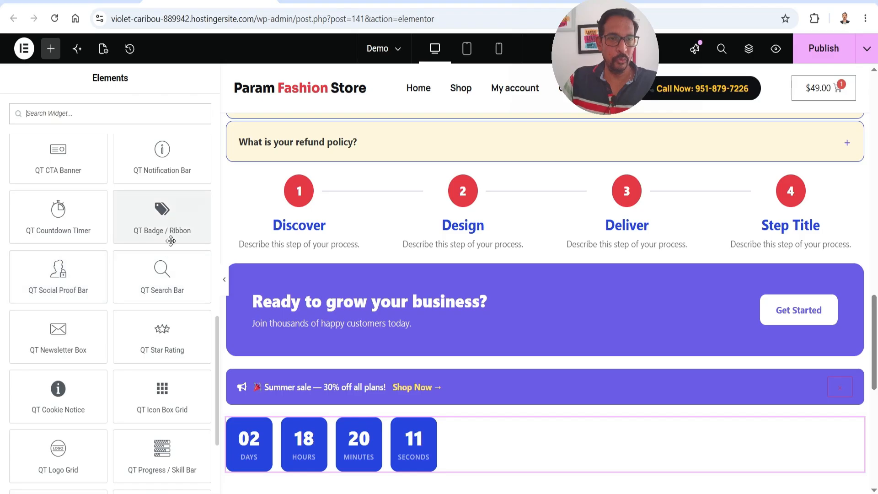
pyautogui.scroll(-1, 418, 231)
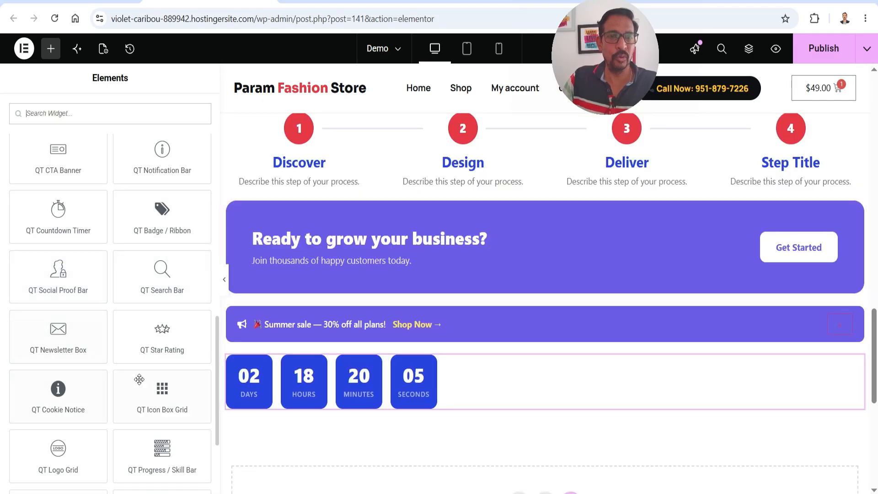
pyautogui.scroll(-3, 173, 270)
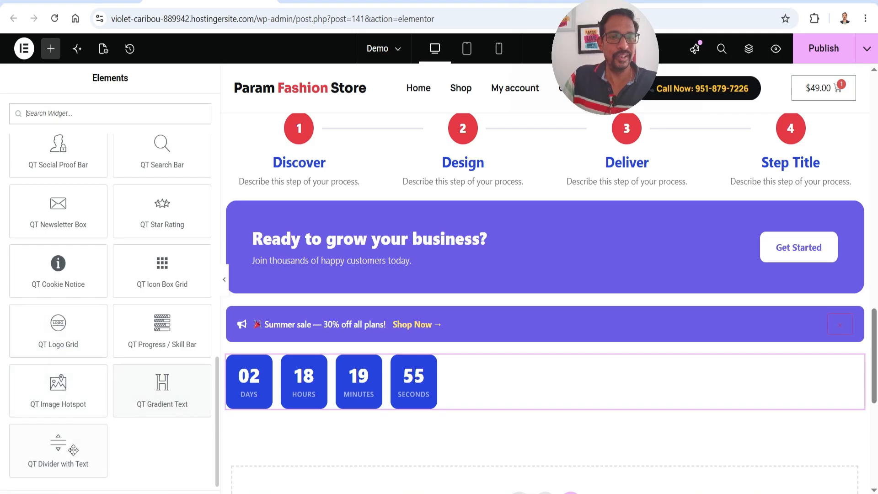
pyautogui.moveTo(166, 323); pyautogui.dragTo(515, 402)
pyautogui.scroll(-5, 500, 347)
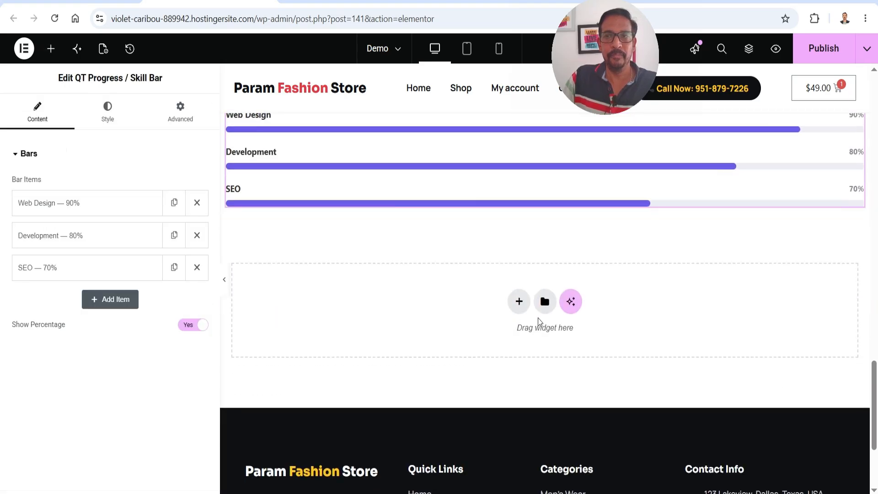
# Step: Set the SEO skill bar's color to the global color Accent
pyautogui.scroll(3, 538, 321)
pyautogui.click(70, 267)
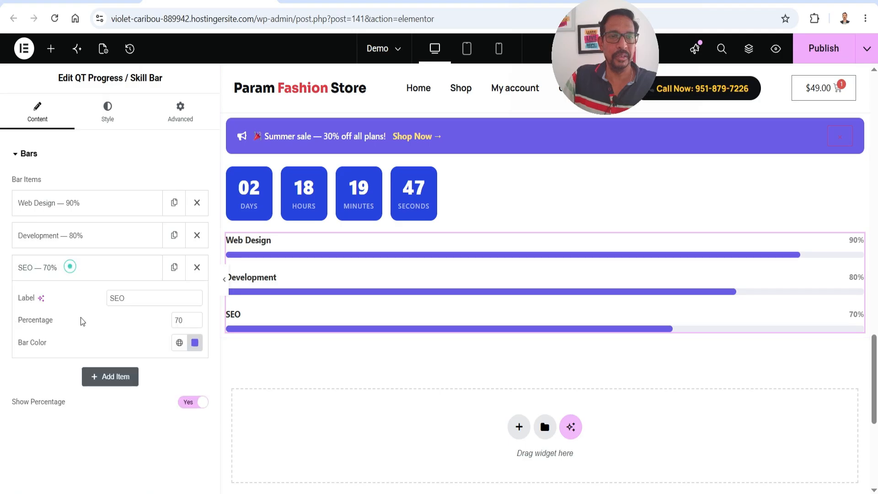
pyautogui.click(179, 343)
pyautogui.click(66, 171)
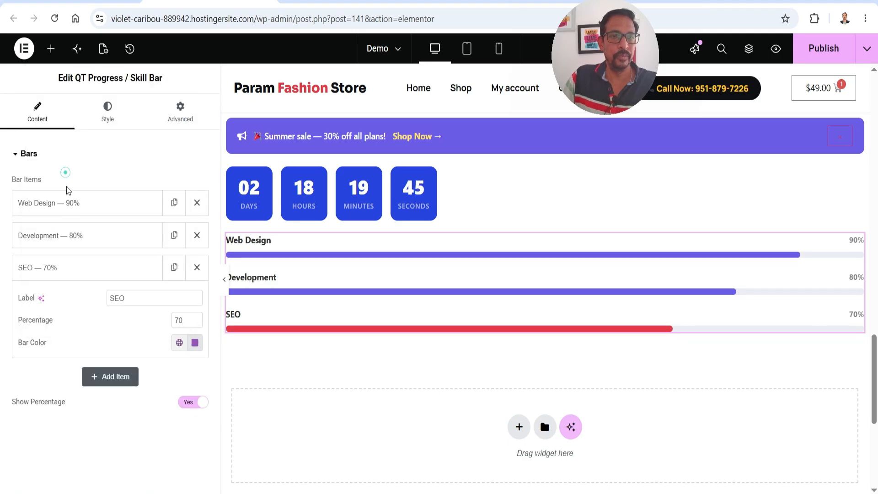
# Step: Set the SEO skill bar's percentage to 75
pyautogui.doubleClick(138, 295)
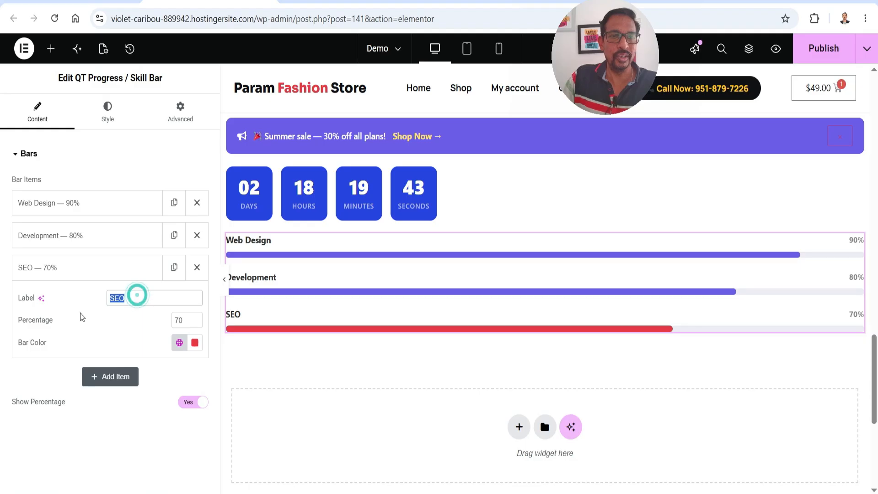
pyautogui.click(184, 321)
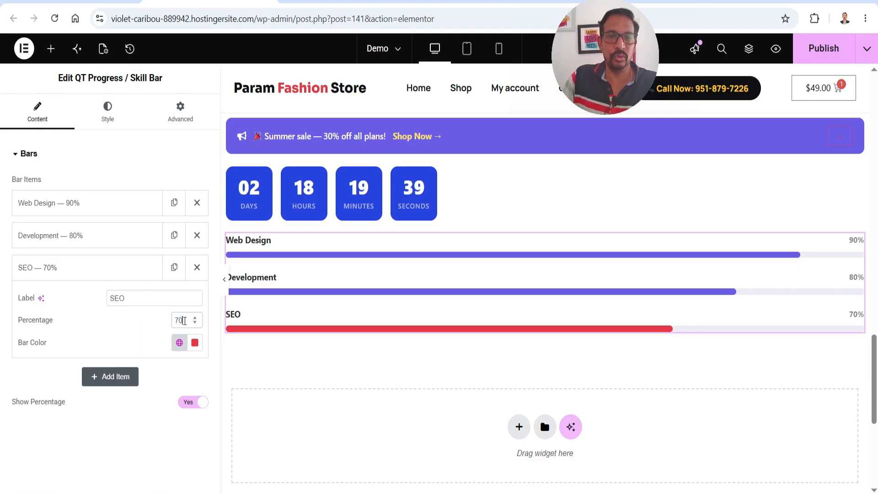
pyautogui.click(196, 317)
pyautogui.click(196, 317)
pyautogui.click(196, 318)
pyautogui.click(196, 317)
pyautogui.click(196, 318)
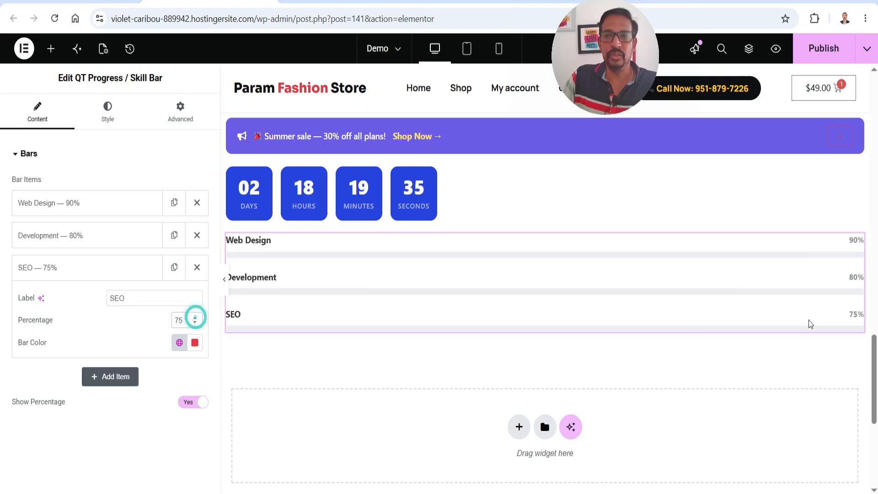
# Step: Set the Development skill bar's color to the global color Primary
pyautogui.click(61, 235)
pyautogui.click(179, 310)
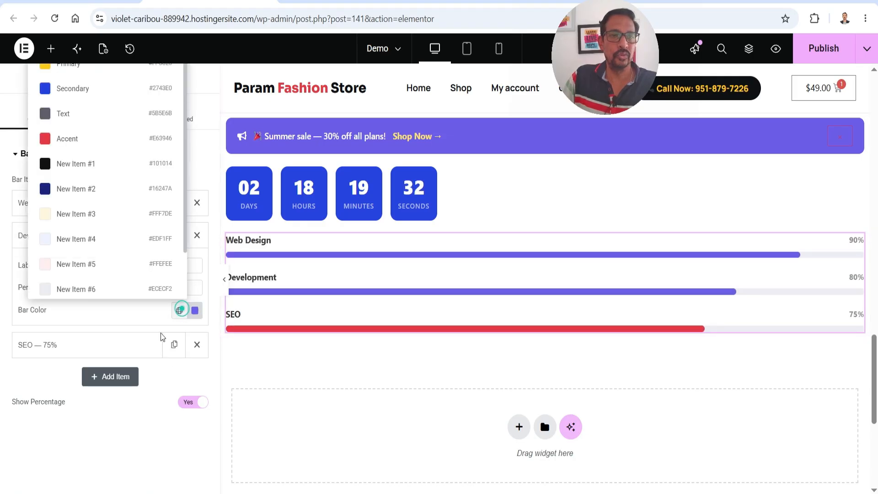
pyautogui.click(70, 65)
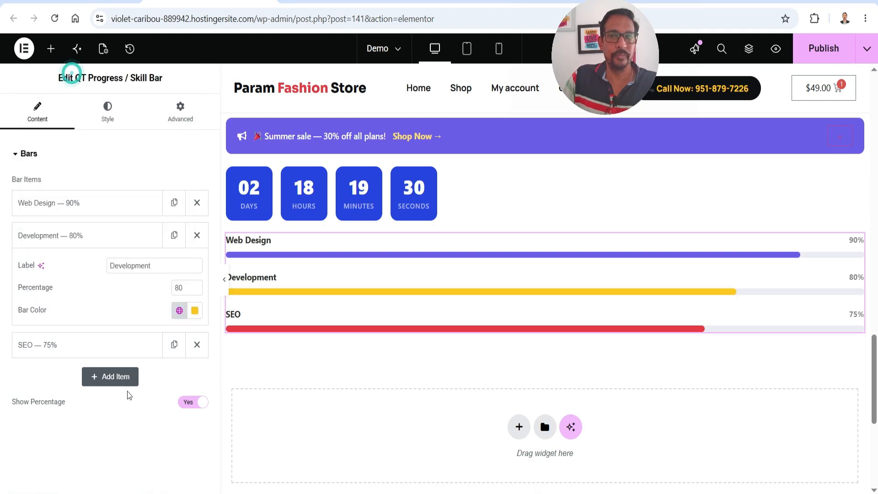
# Step: Add a QT Image Hotspot widget below the skill bars
pyautogui.click(51, 49)
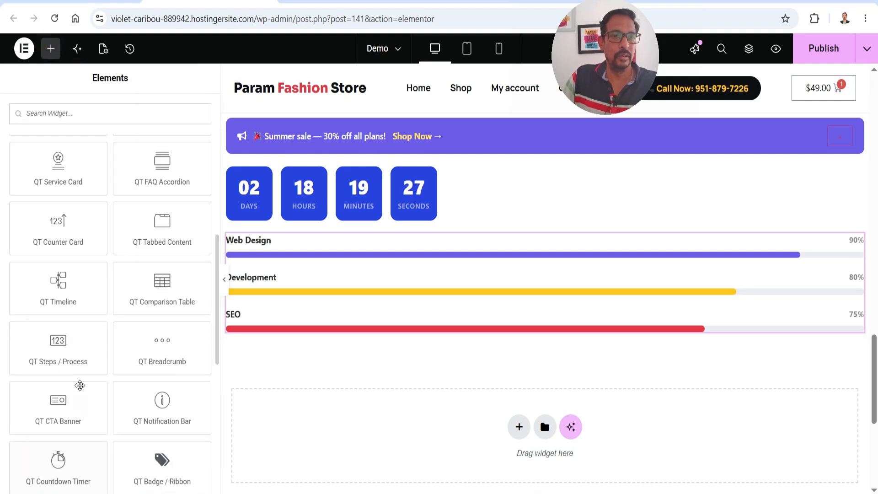
pyautogui.scroll(-10, 76, 375)
pyautogui.moveTo(75, 375); pyautogui.dragTo(626, 333)
pyautogui.scroll(-5, 624, 328)
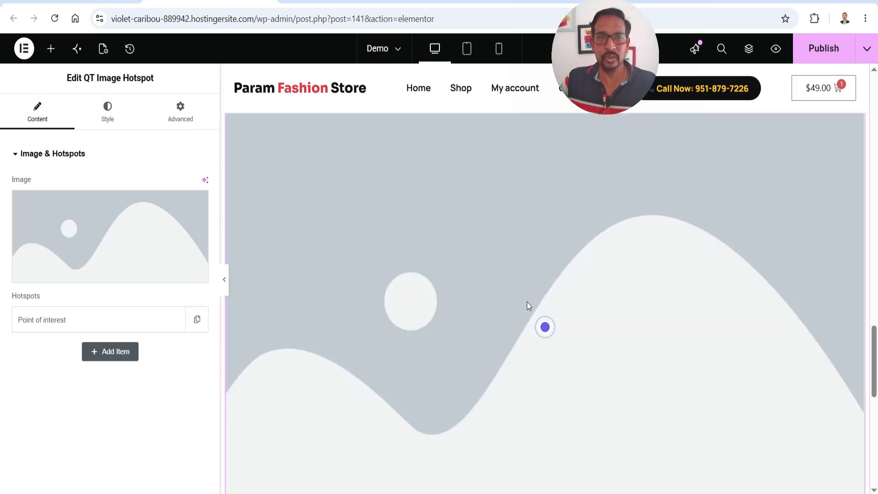
# Step: Replace the hotspot widget's placeholder image with Tailored Formal Blazer from the media library
pyautogui.click(69, 231)
pyautogui.scroll(-1, 538, 258)
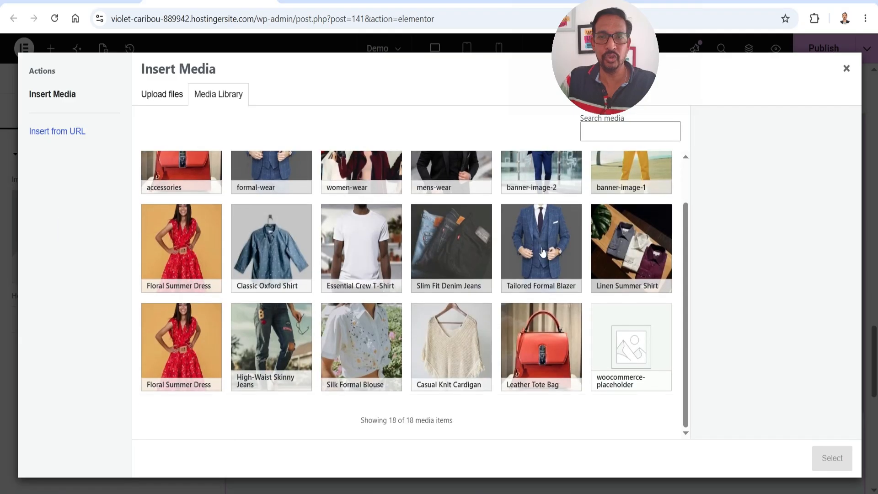
pyautogui.click(540, 253)
pyautogui.click(831, 458)
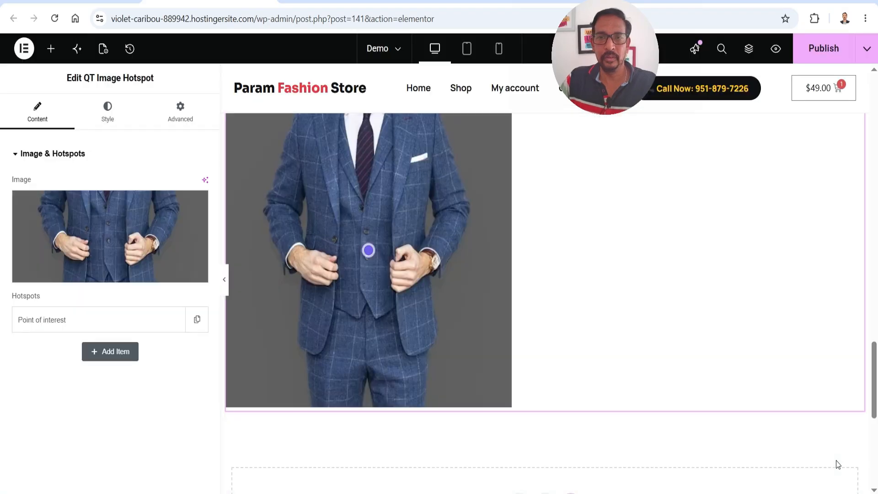
# Step: Move the first hotspot onto the blazer, at horizontal position 64% and vertical position 42%
pyautogui.moveTo(364, 253)
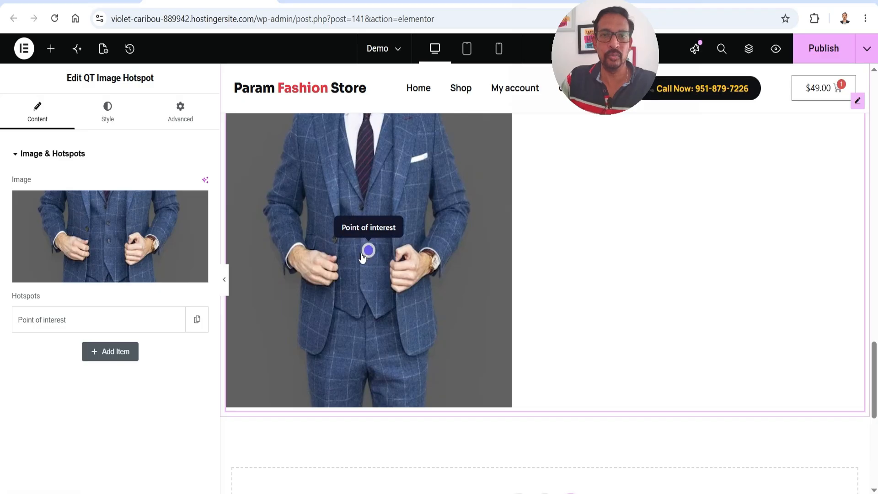
pyautogui.click(72, 321)
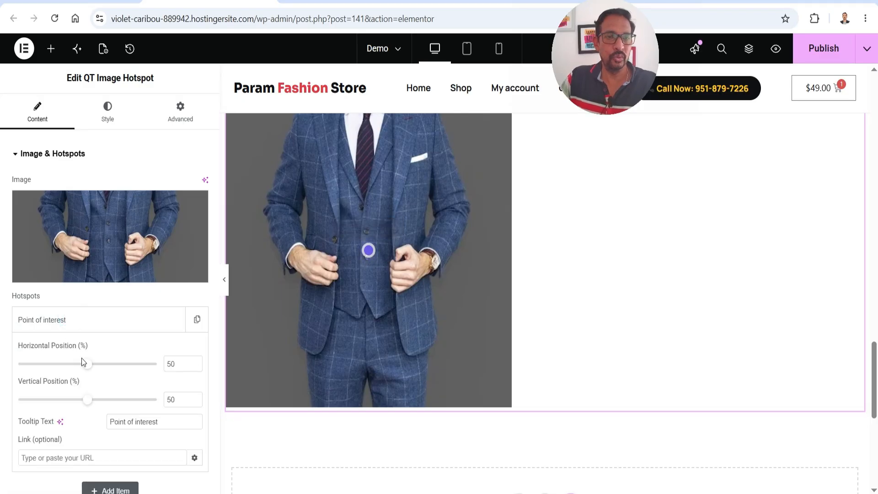
pyautogui.moveTo(87, 364); pyautogui.dragTo(114, 366)
pyautogui.moveTo(87, 399); pyautogui.dragTo(77, 399)
pyautogui.moveTo(114, 364); pyautogui.dragTo(109, 366)
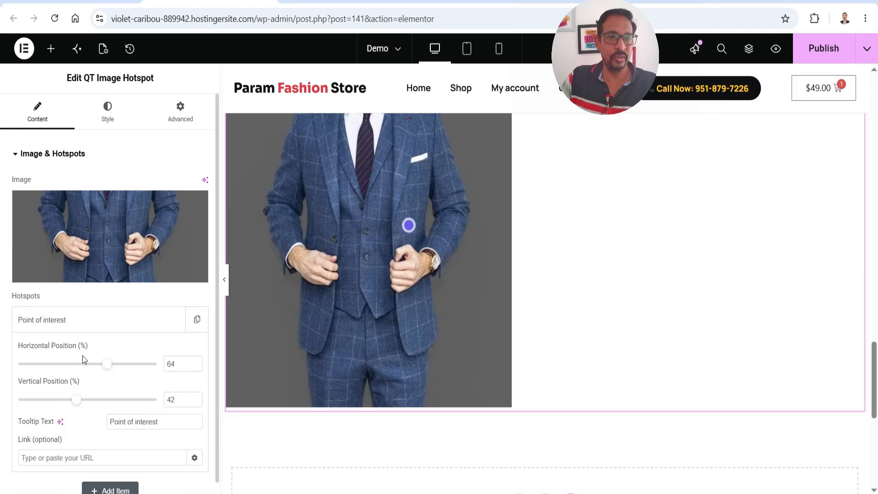
# Step: Set the first hotspot's tooltip text to "Blazer" and collapse its settings
pyautogui.scroll(-1, 110, 342)
pyautogui.tripleClick(115, 407)
pyautogui.write('Blazer')
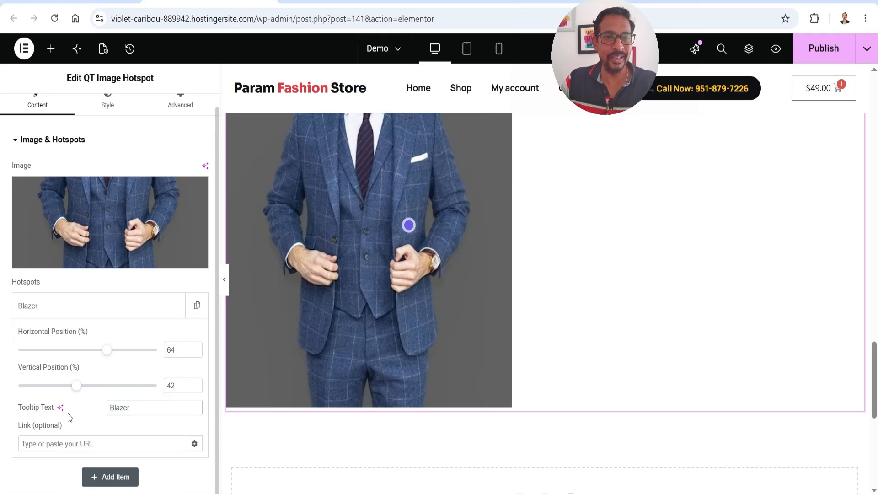
pyautogui.click(41, 308)
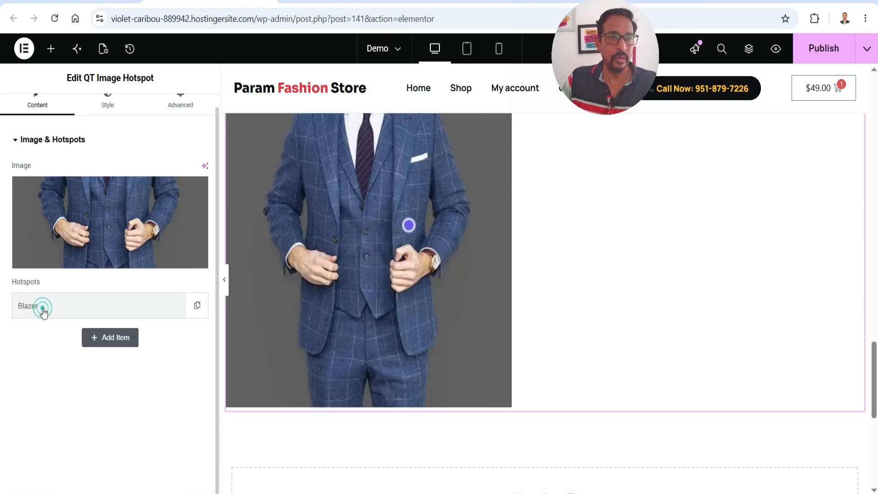
# Step: Add a second hotspot with tooltip text "Pant" at horizontal position 60% and vertical position 87%
pyautogui.click(118, 338)
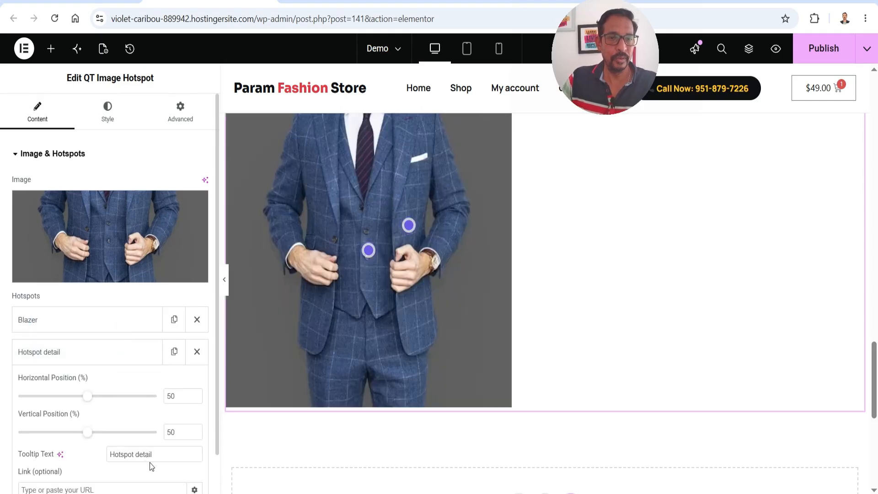
pyautogui.moveTo(151, 455); pyautogui.dragTo(81, 454)
pyautogui.write('Pant')
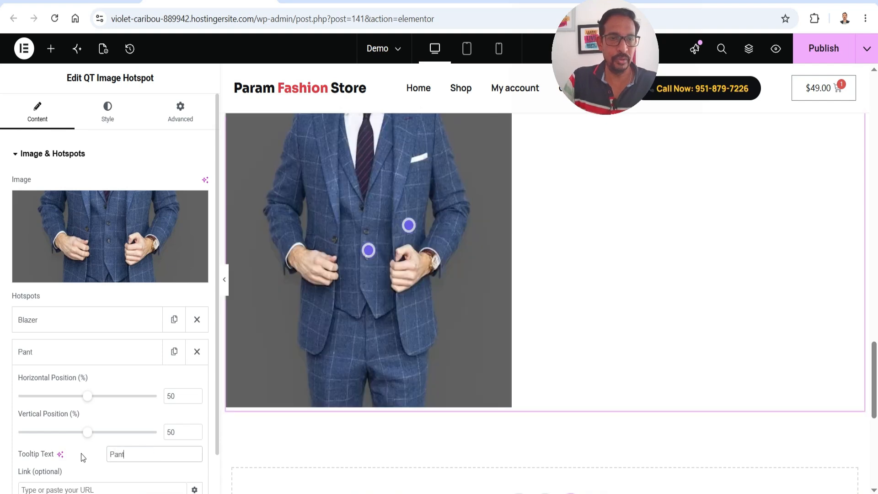
pyautogui.moveTo(87, 396); pyautogui.dragTo(101, 396)
pyautogui.moveTo(87, 432); pyautogui.dragTo(137, 445)
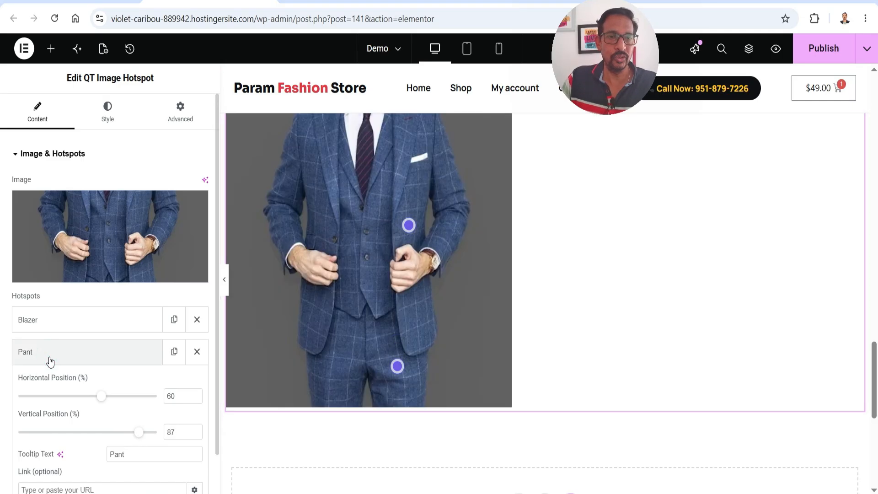
# Step: Add a third hotspot with tooltip text "Tie" and set its vertical position to 17%
pyautogui.tripleClick(165, 407)
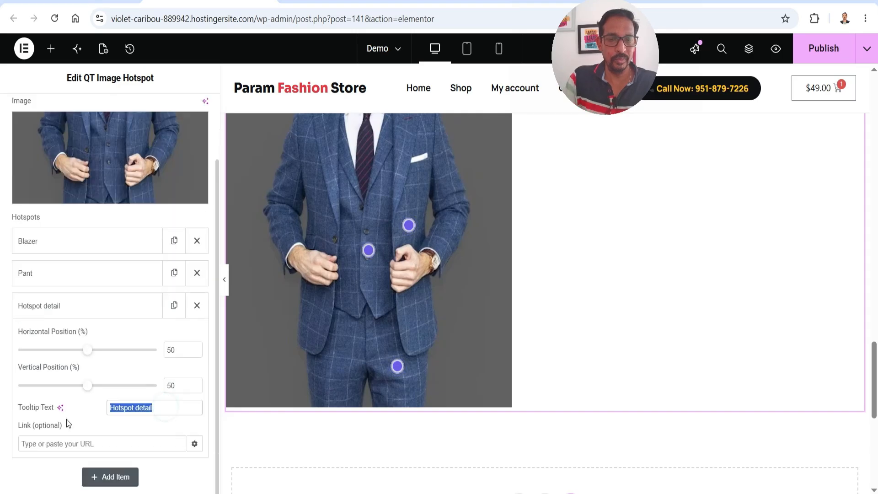
pyautogui.write('Tie')
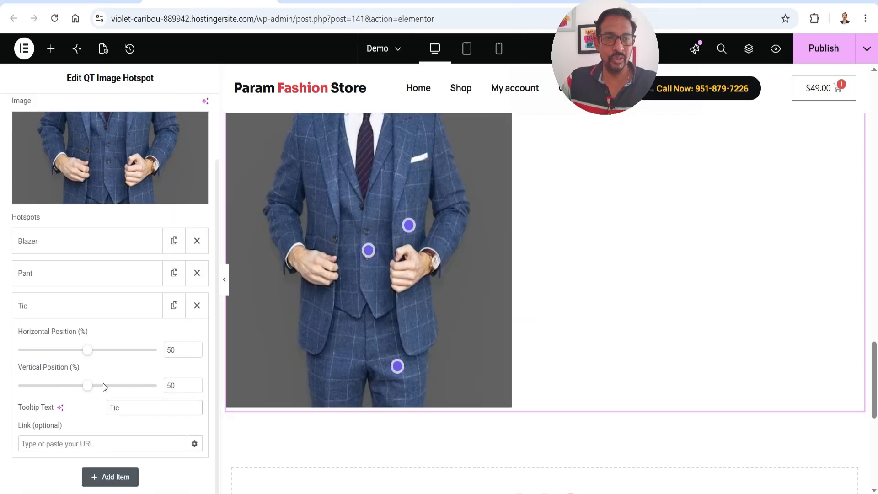
pyautogui.moveTo(87, 385); pyautogui.dragTo(41, 385)
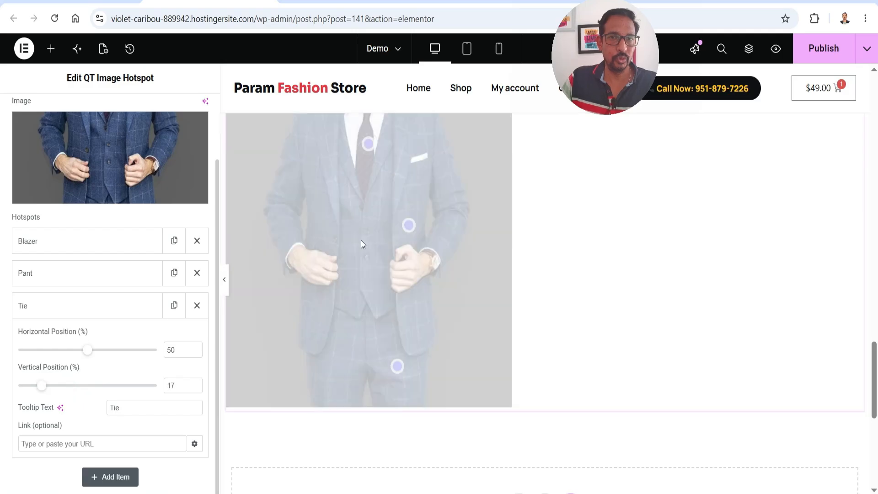
# Step: Check the tooltips of the tie, blazer and pant hotspots on the image
pyautogui.moveTo(368, 210)
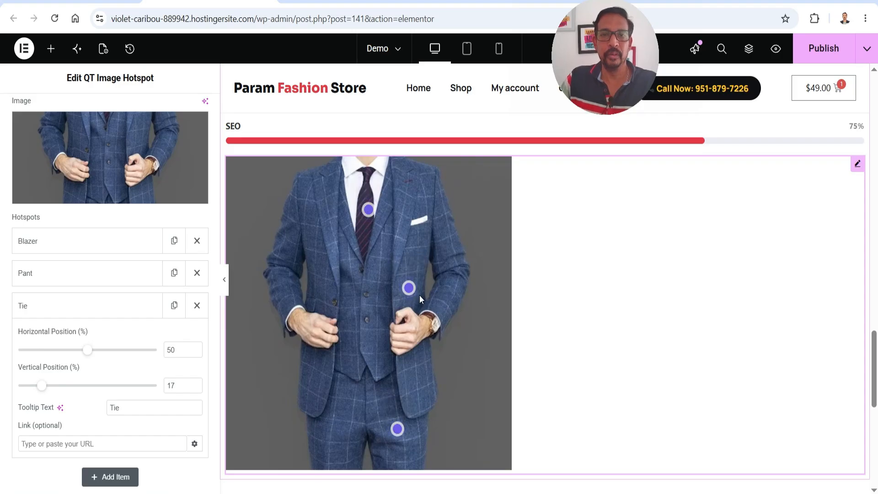
pyautogui.moveTo(405, 298)
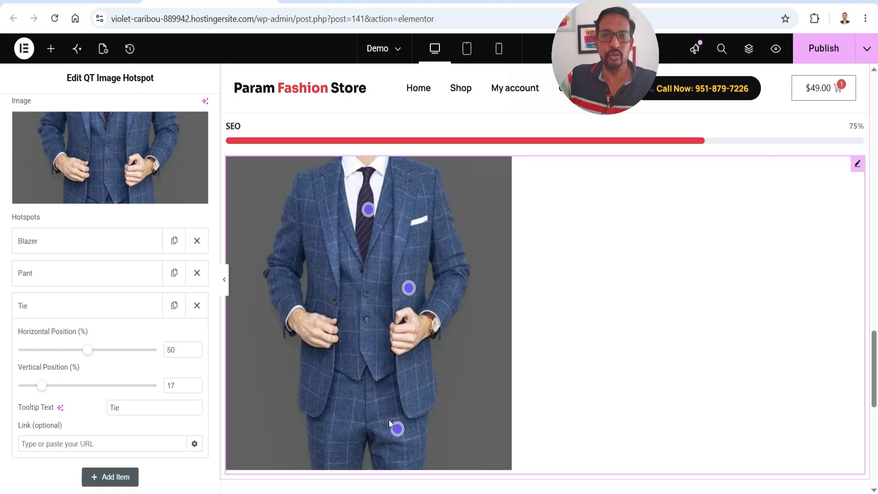
pyautogui.moveTo(396, 432)
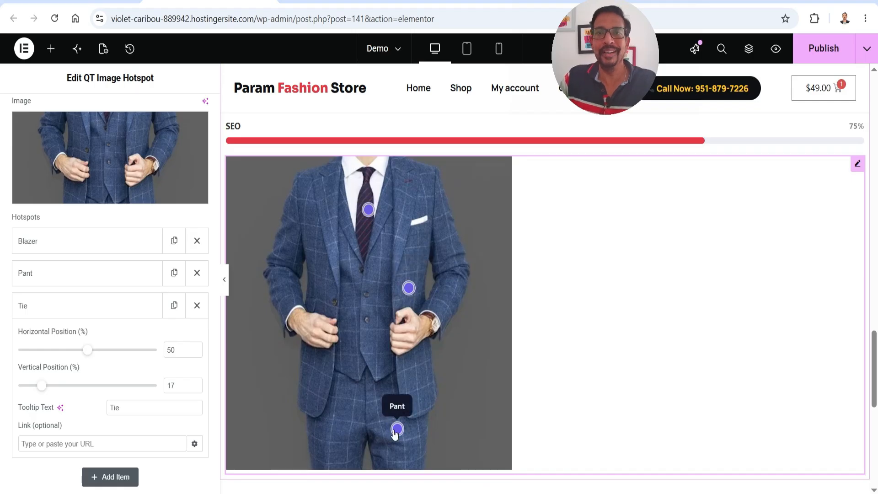
# Step: Look through the list of available QT widgets down to its end
pyautogui.scroll(3, 142, 316)
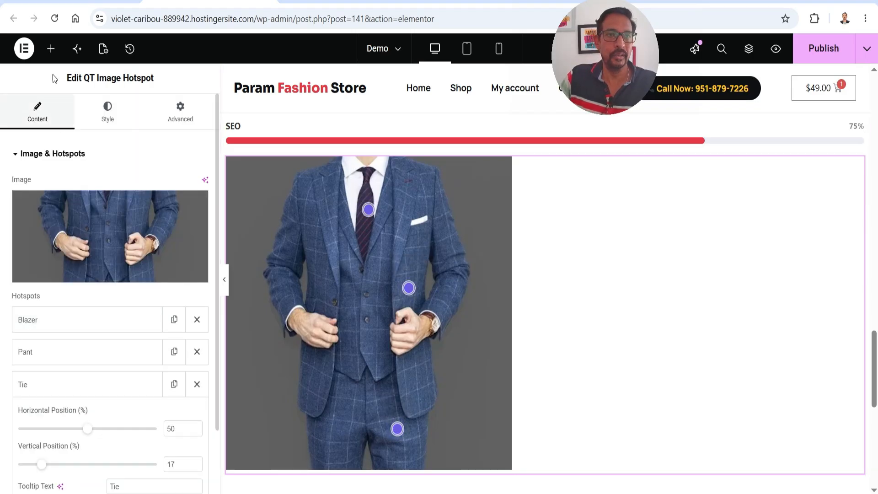
pyautogui.click(51, 48)
pyautogui.scroll(-5, 106, 329)
pyautogui.scroll(-4, 106, 330)
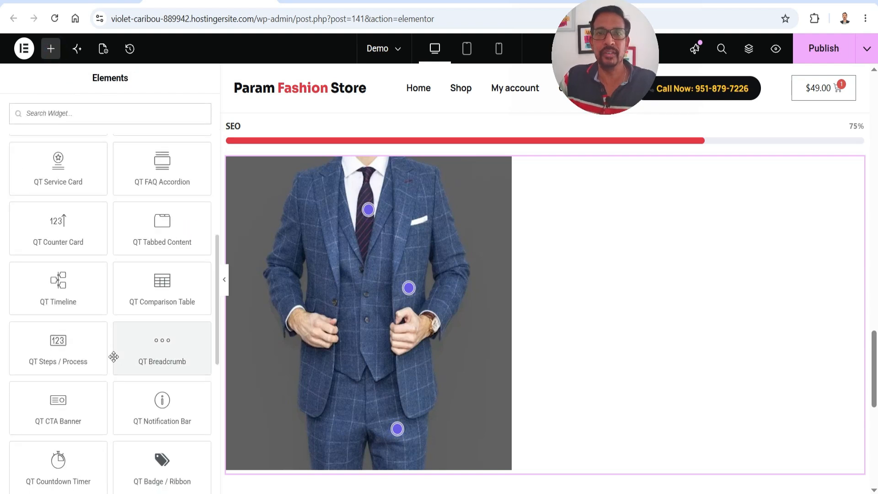
pyautogui.scroll(-7, 110, 347)
pyautogui.scroll(-2, 104, 327)
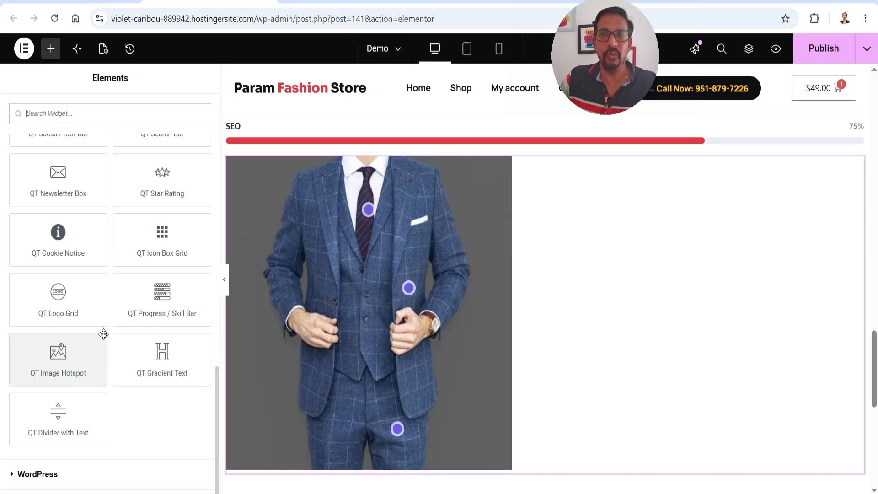
# Step: Publish the Demo page and open its live version
pyautogui.click(823, 49)
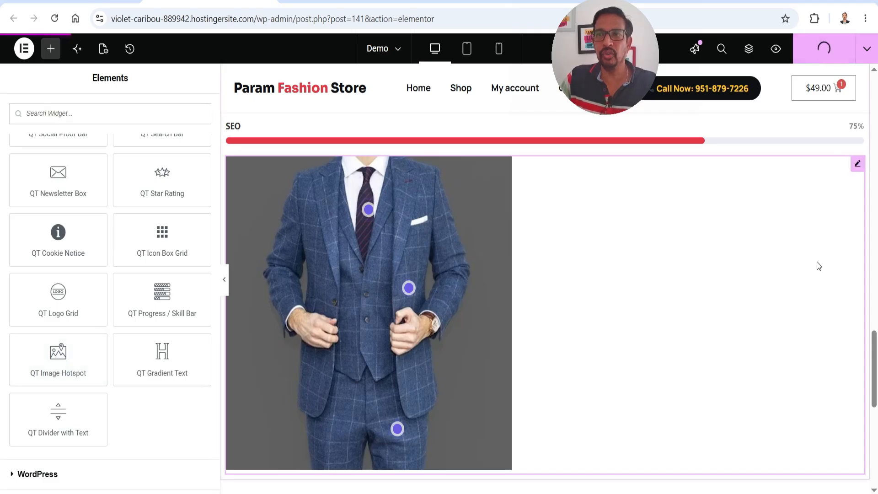
pyautogui.click(867, 48)
pyautogui.click(830, 142)
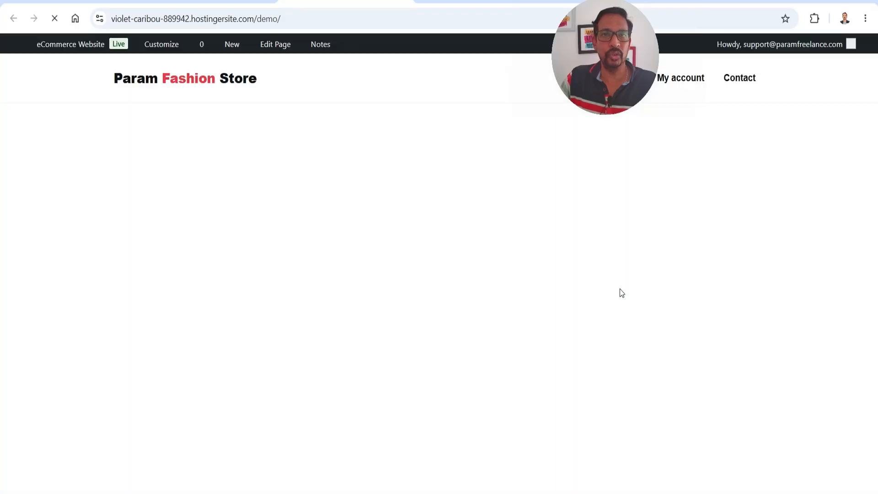
# Step: Review the published demo page's widgets, from the tabbed content down to the image hotspots and back up to the steps
pyautogui.scroll(-4, 754, 266)
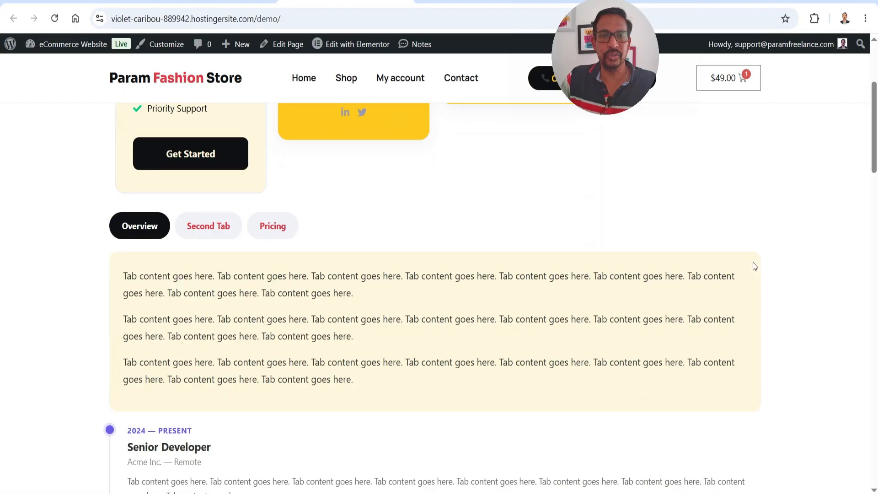
pyautogui.scroll(-15, 755, 266)
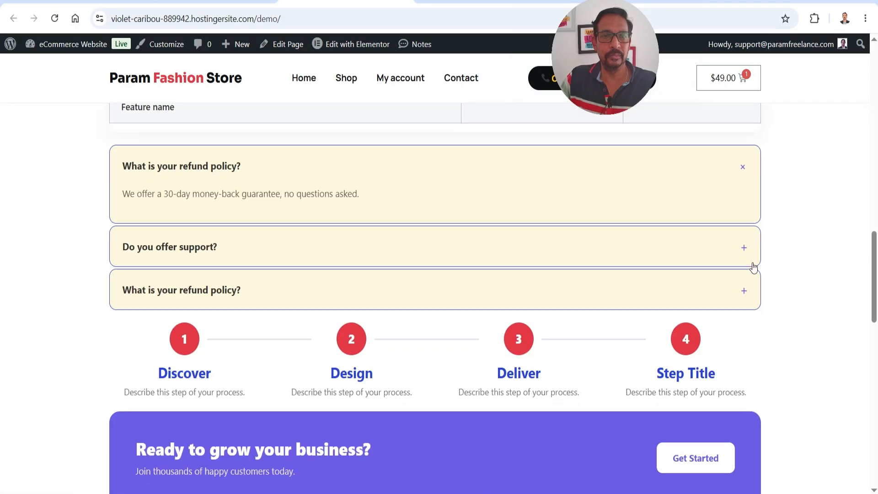
pyautogui.scroll(-12, 753, 266)
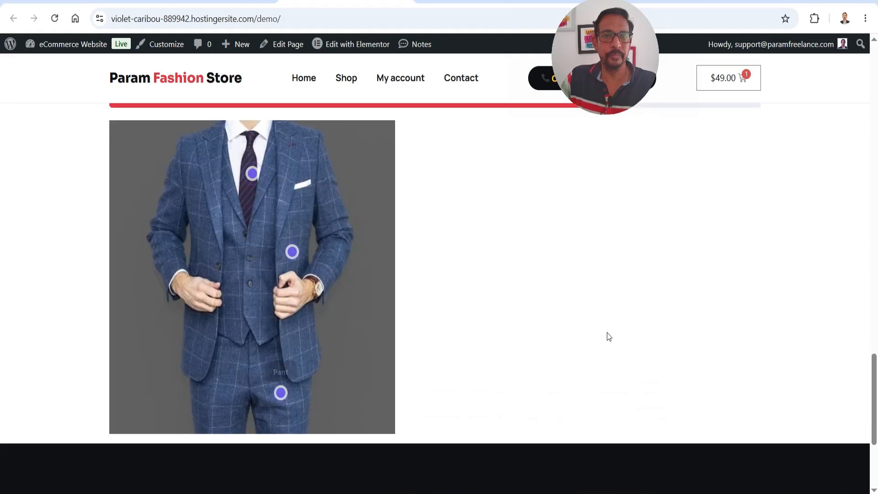
pyautogui.scroll(8, 608, 336)
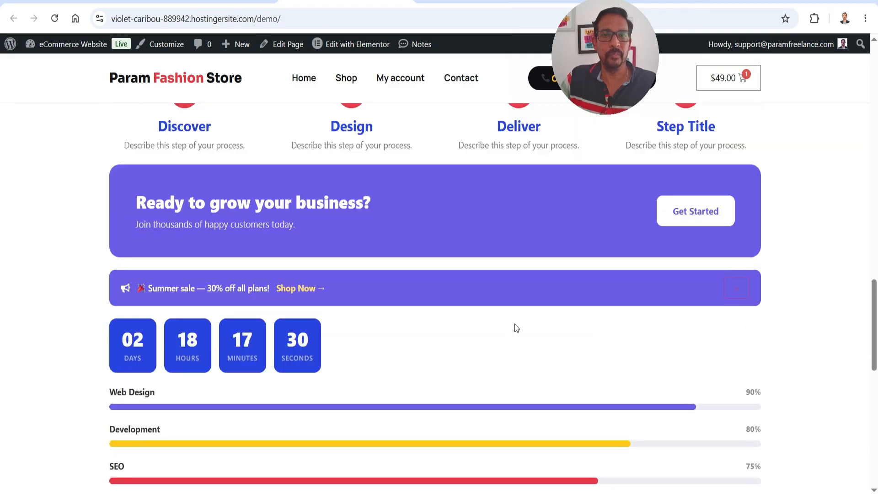
pyautogui.scroll(4, 534, 391)
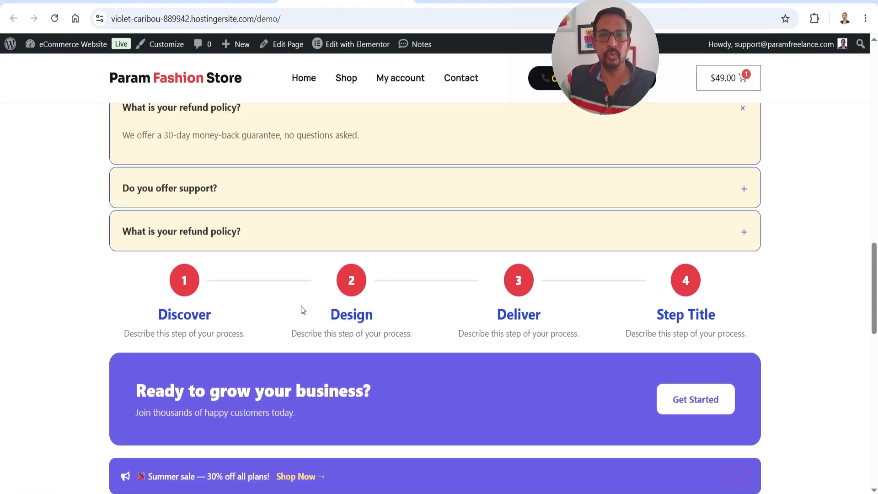
# Step: Switch from the live demo page back to the Elementor editor and look over the widget categories around QT Widgets
pyautogui.moveTo(129, 292); pyautogui.dragTo(721, 303)
pyautogui.click(818, 302)
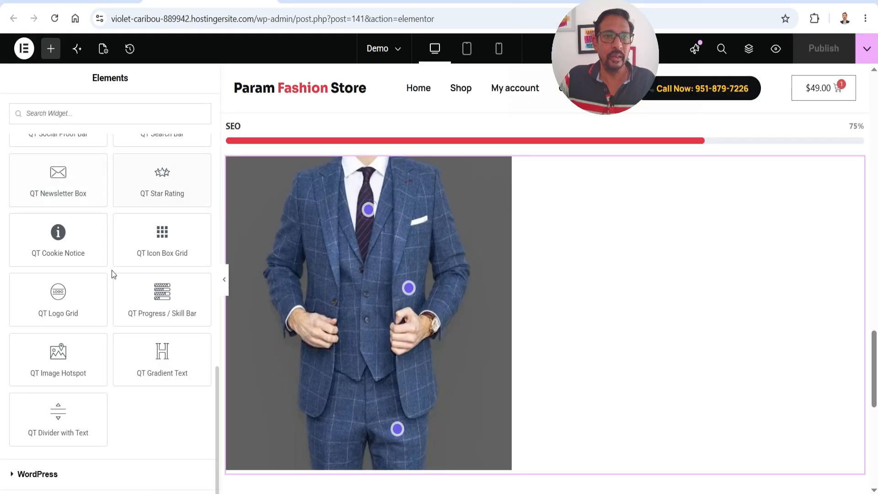
pyautogui.scroll(15, 113, 273)
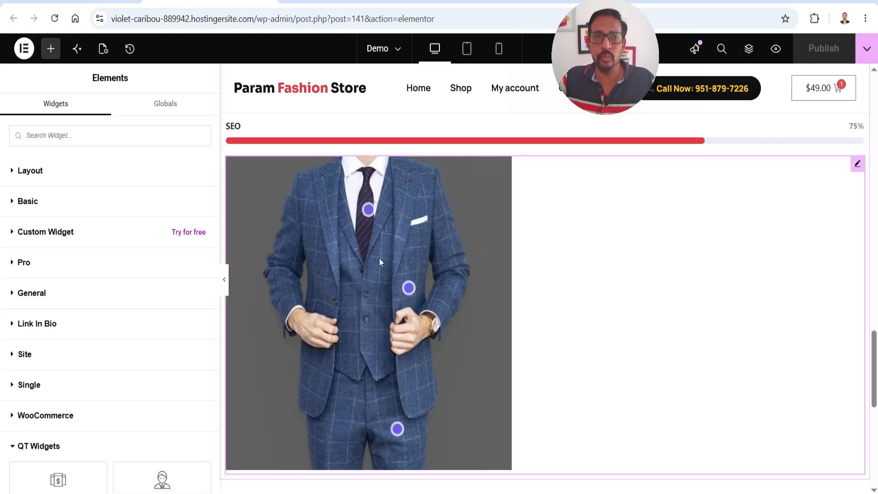
pyautogui.scroll(-10, 116, 275)
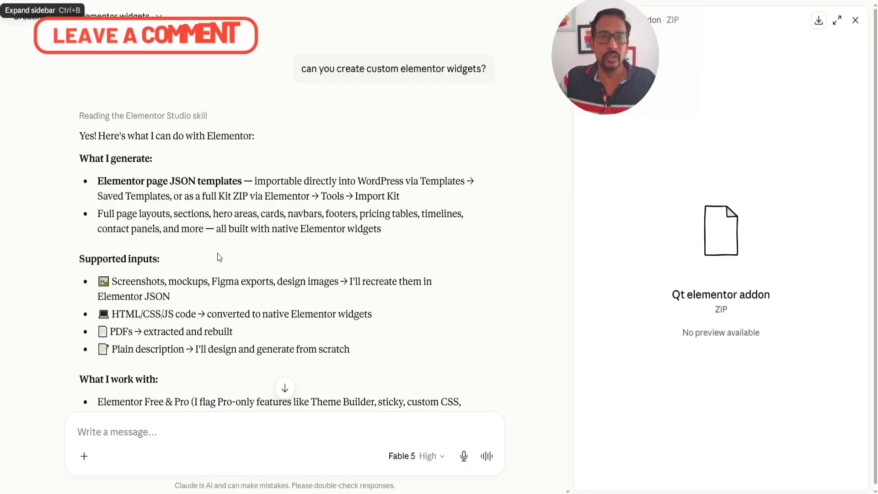
# Step: Switch to the Claude chat and read its comparison of a JSON template and a PHP plugin for a pricing table widget
pyautogui.scroll(-13, 288, 253)
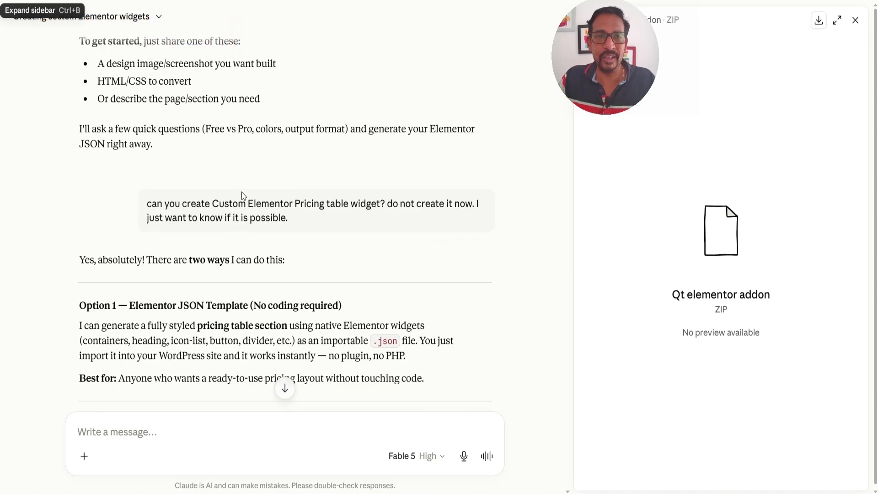
pyautogui.scroll(-3, 243, 197)
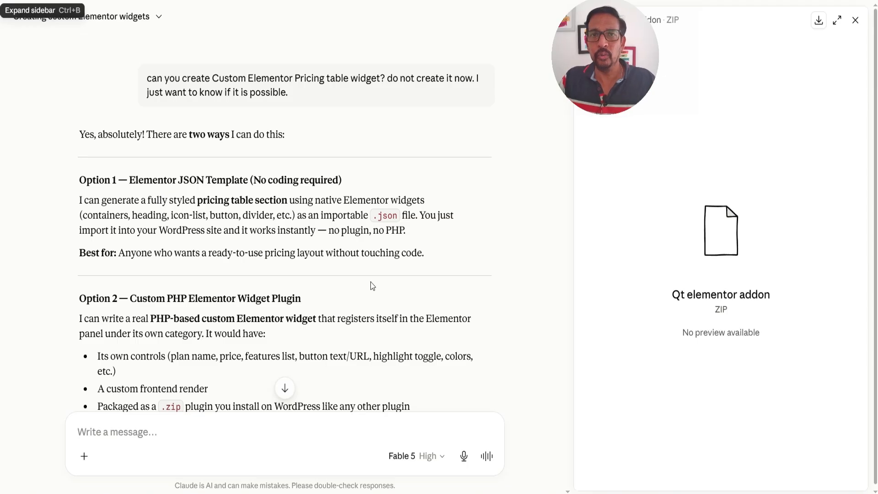
pyautogui.scroll(-5, 469, 237)
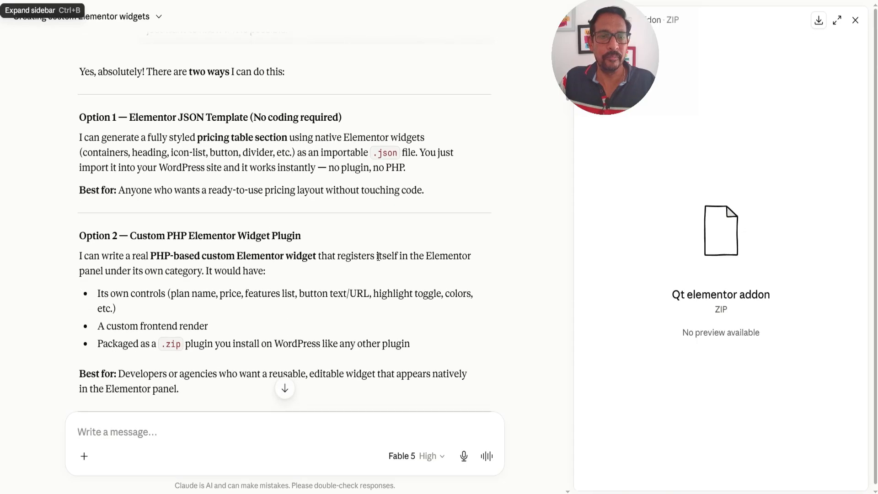
pyautogui.scroll(-3, 468, 235)
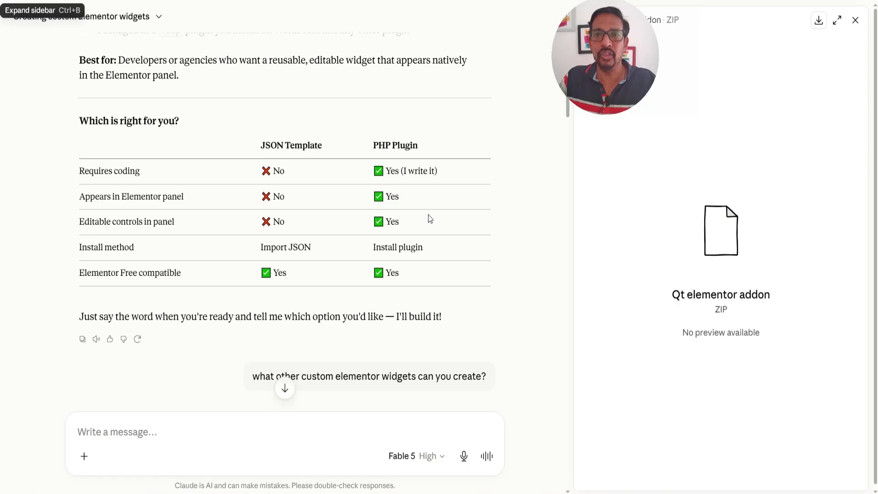
pyautogui.scroll(-3, 282, 261)
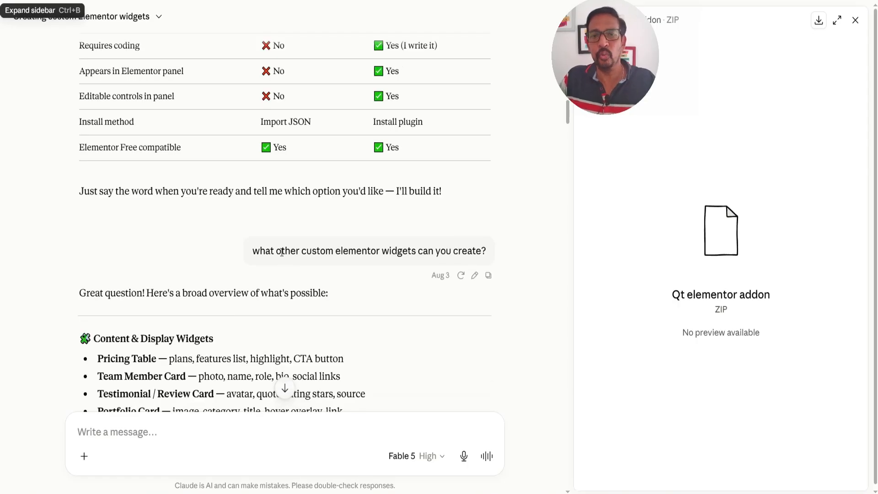
# Step: Read Claude's overview of possible custom Elementor widgets, from Content & Display through the WordPress-Integrated group
pyautogui.scroll(-3, 234, 243)
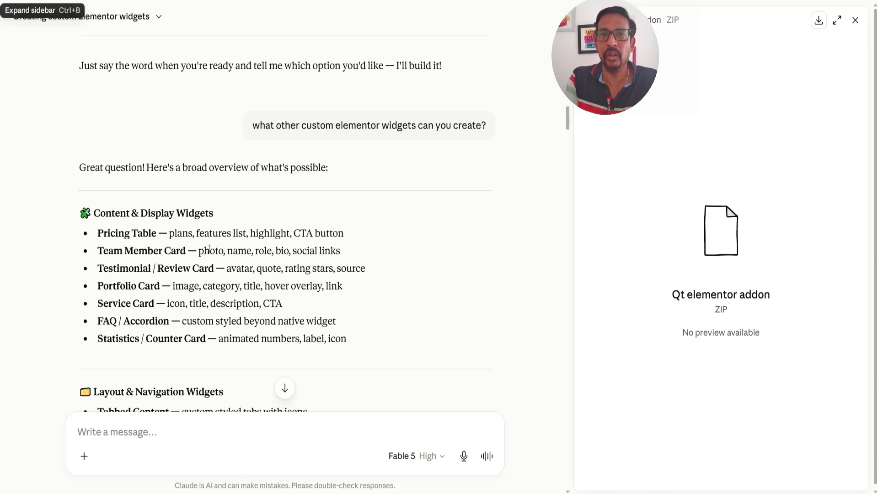
pyautogui.scroll(-3, 206, 196)
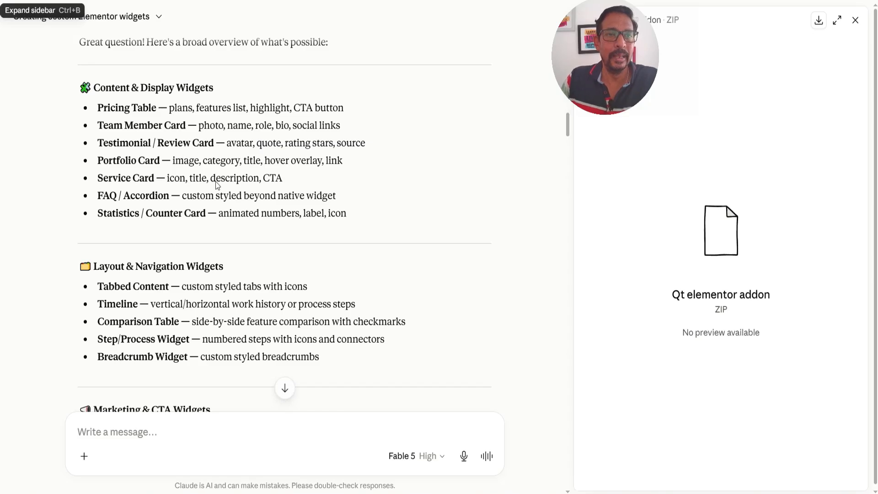
pyautogui.scroll(-2, 218, 181)
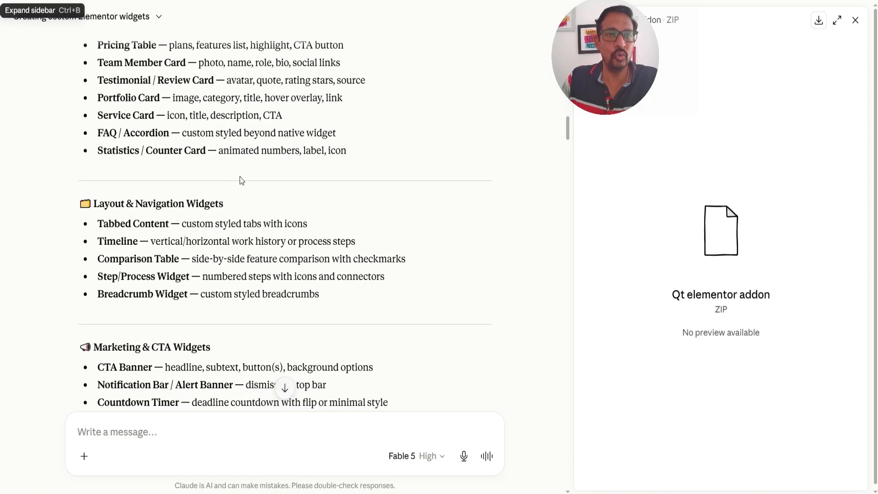
pyautogui.scroll(-4, 242, 178)
pyautogui.scroll(-4, 221, 242)
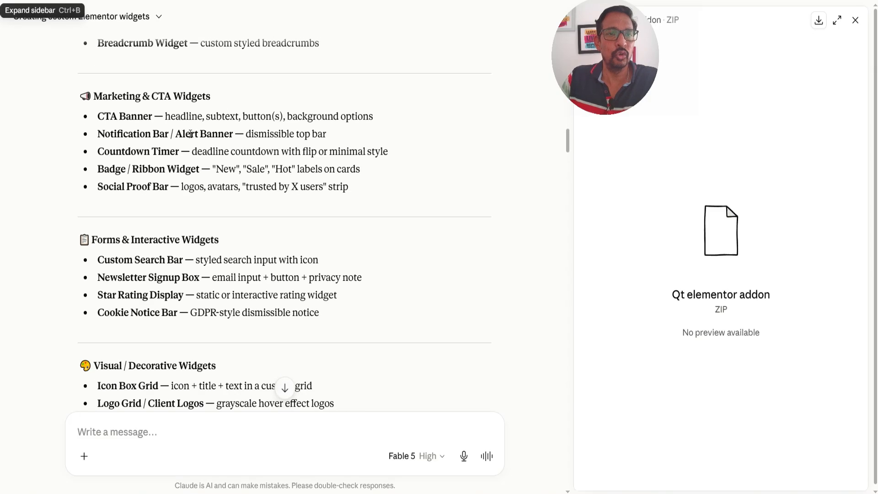
pyautogui.scroll(-2, 219, 194)
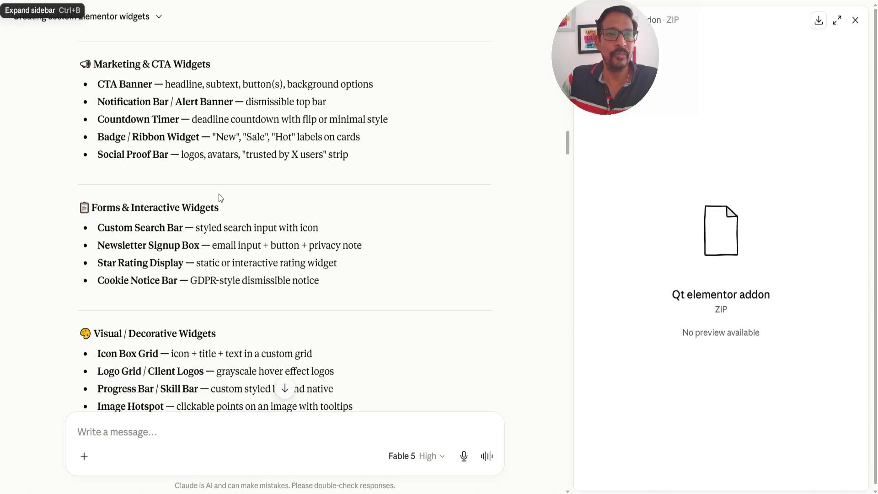
pyautogui.scroll(2, 239, 197)
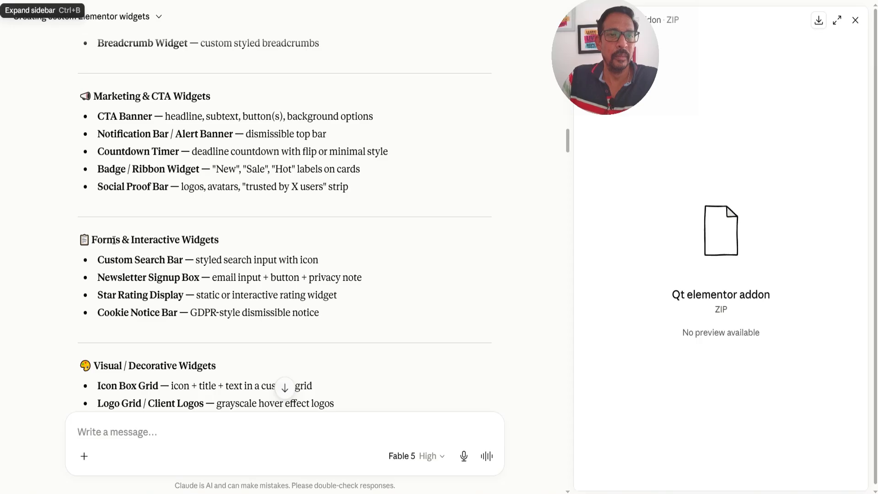
pyautogui.scroll(-2, 283, 236)
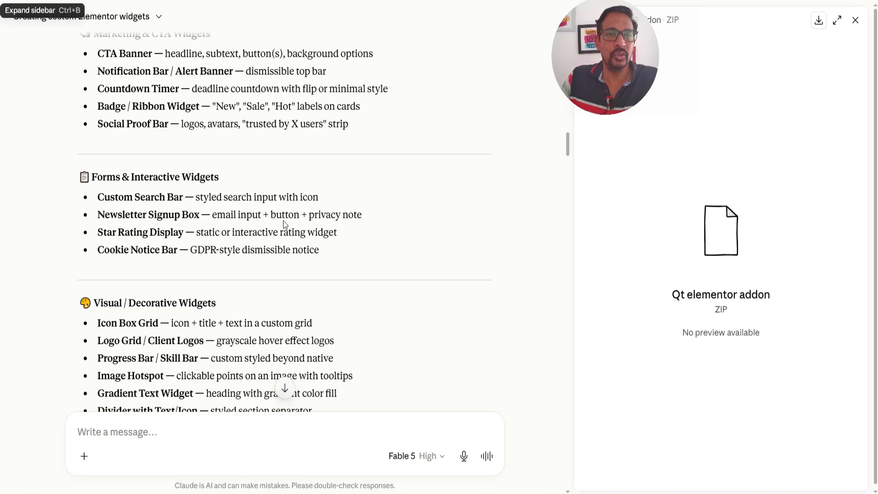
pyautogui.scroll(-2, 286, 225)
pyautogui.scroll(-6, 274, 222)
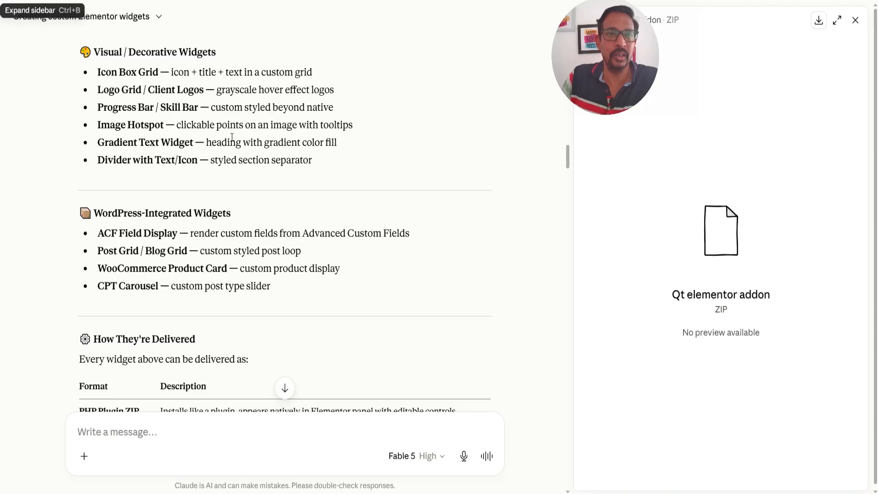
pyautogui.scroll(-2, 275, 130)
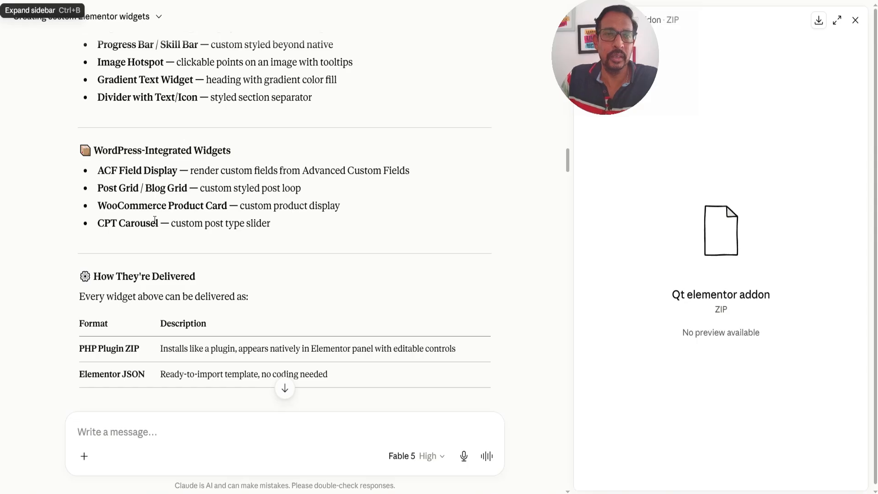
# Step: Examine the WordPress-Integrated Widgets entries and the delivery formats offered for the widgets
pyautogui.moveTo(97, 170)
pyautogui.mouseDown()
pyautogui.moveTo(325, 231)
pyautogui.moveTo(120, 188)
pyautogui.moveTo(101, 171)
pyautogui.mouseUp()
pyautogui.click(288, 231)
pyautogui.scroll(-4, 366, 221)
pyautogui.click(245, 163)
pyautogui.scroll(-1, 379, 247)
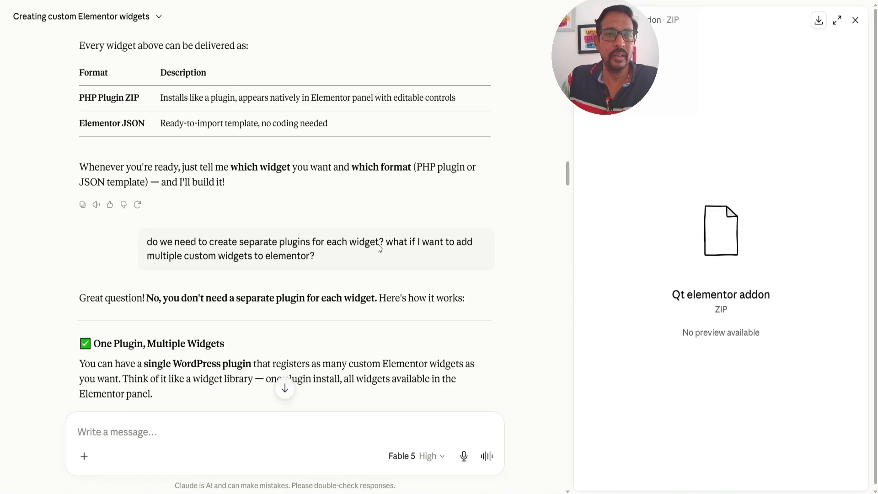
# Step: Read the question about separate plugins for each widget and Claude's One Plugin, Multiple Widgets answer
pyautogui.doubleClick(186, 245)
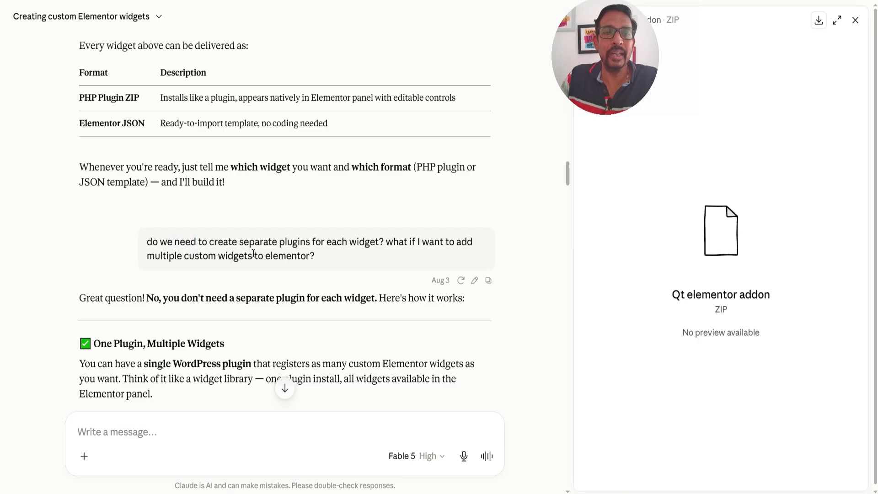
pyautogui.scroll(-1, 254, 251)
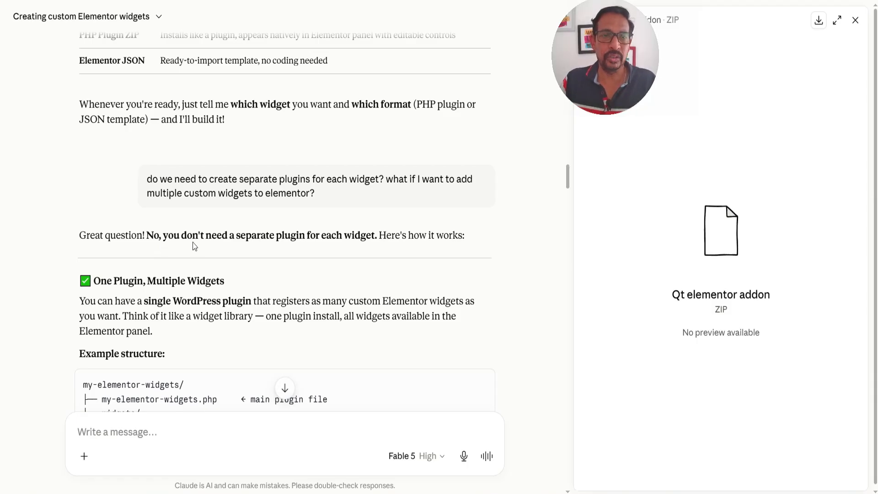
pyautogui.scroll(-3, 248, 205)
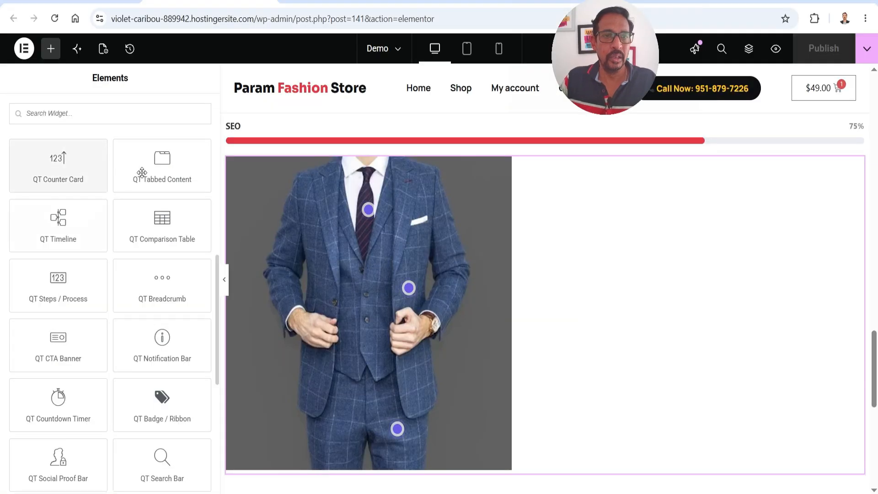
# Step: Switch to the Elementor editor and look through the widgets grouped under the QT Widgets category
pyautogui.scroll(1, 141, 170)
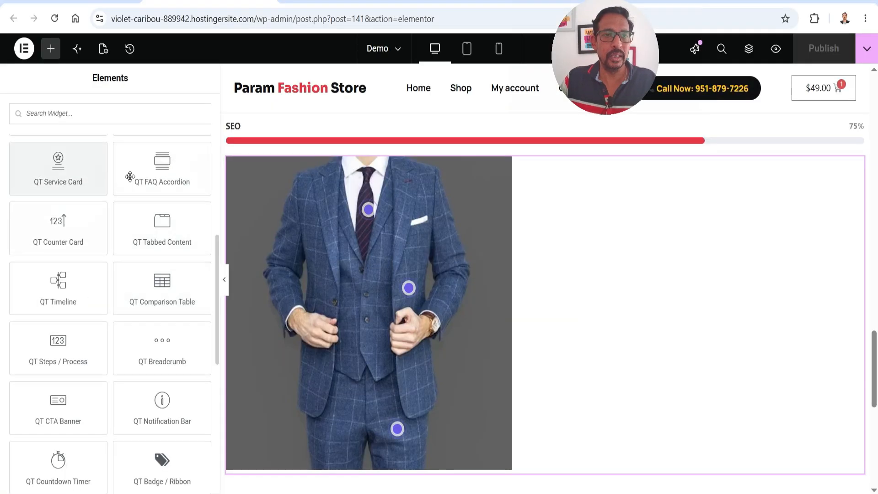
pyautogui.scroll(2, 133, 183)
pyautogui.scroll(2, 141, 238)
pyautogui.scroll(-1, 145, 272)
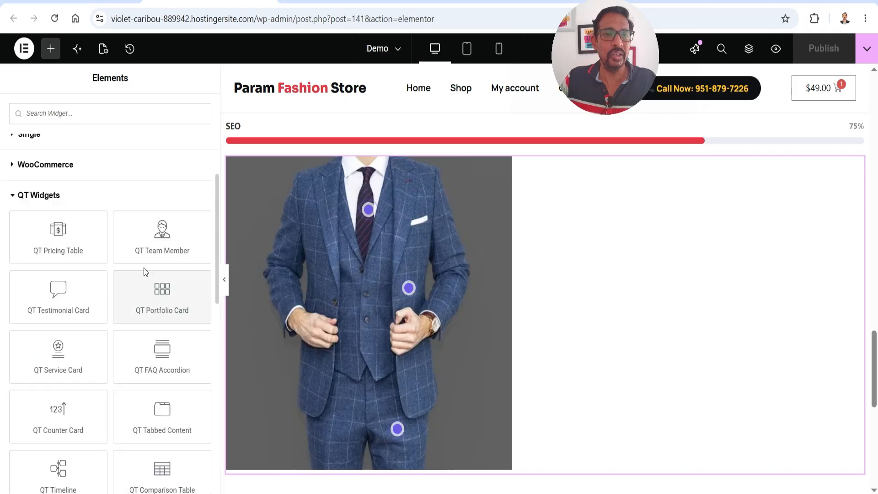
pyautogui.scroll(-3, 146, 271)
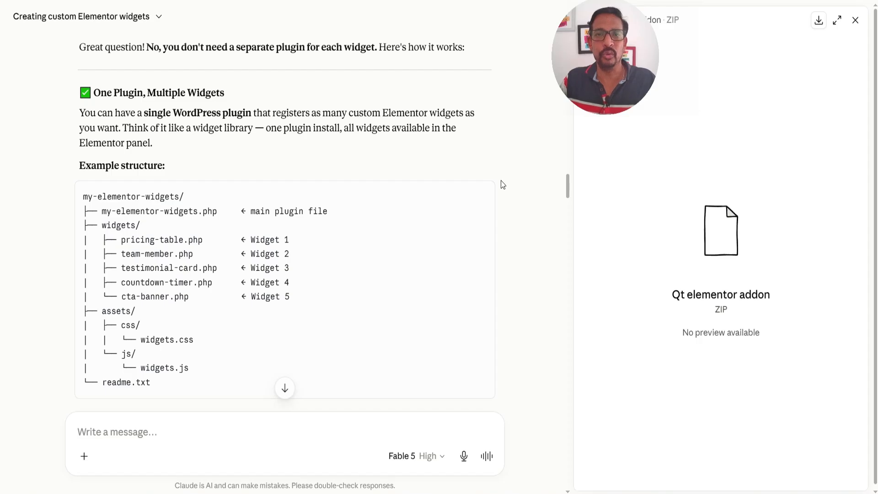
# Step: Return to the Claude chat and read the answers on plugin structure, scalability and widget customization, including the pricing table controls example
pyautogui.scroll(-7, 503, 188)
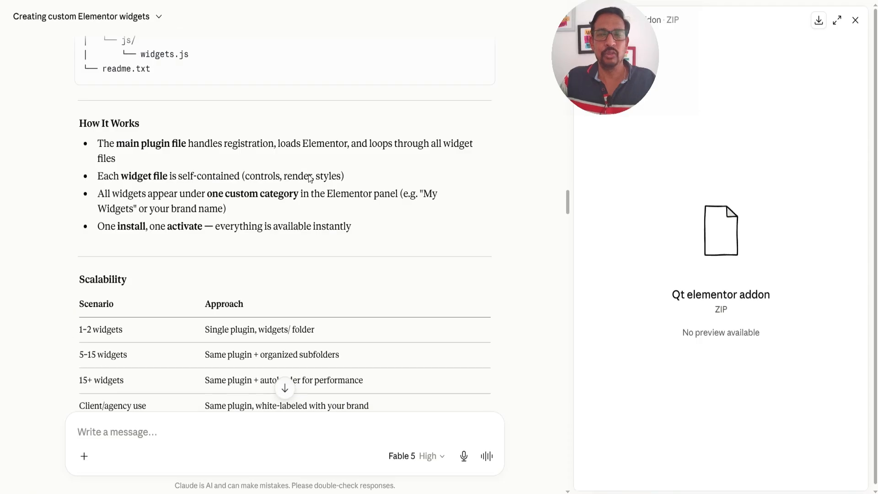
pyautogui.scroll(-8, 323, 204)
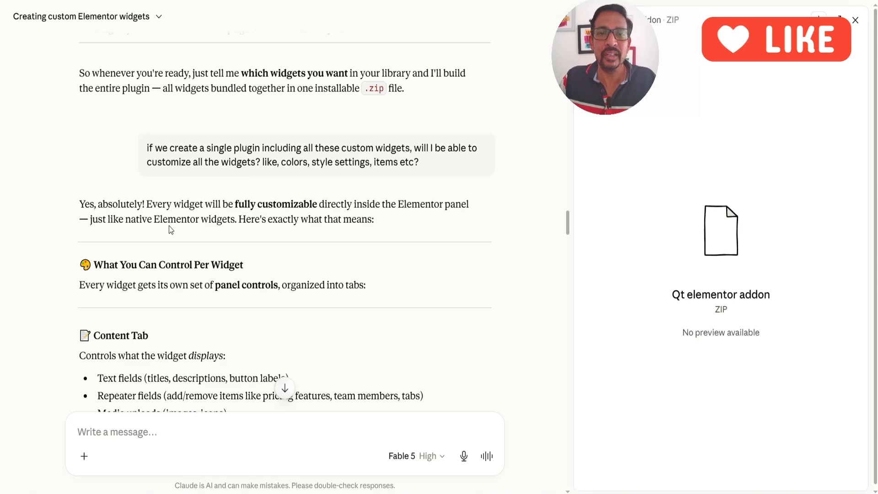
pyautogui.scroll(-5, 157, 144)
pyautogui.scroll(-4, 157, 143)
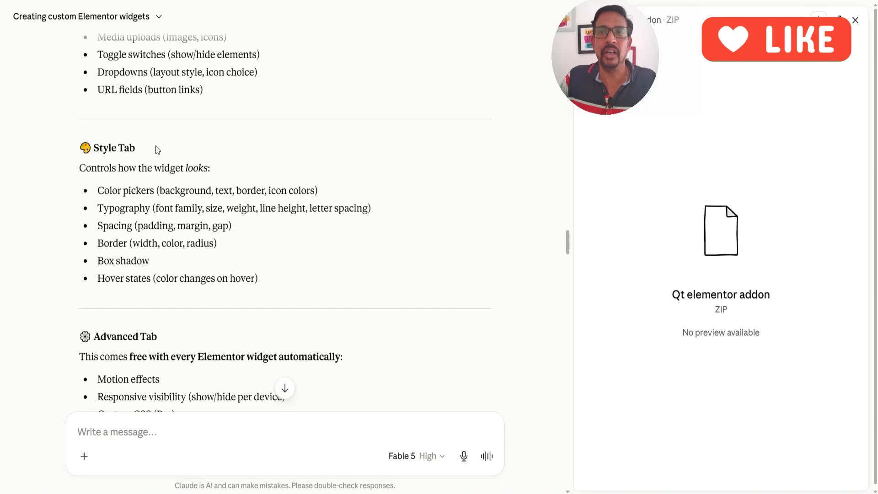
pyautogui.scroll(-3, 157, 147)
pyautogui.scroll(-7, 158, 150)
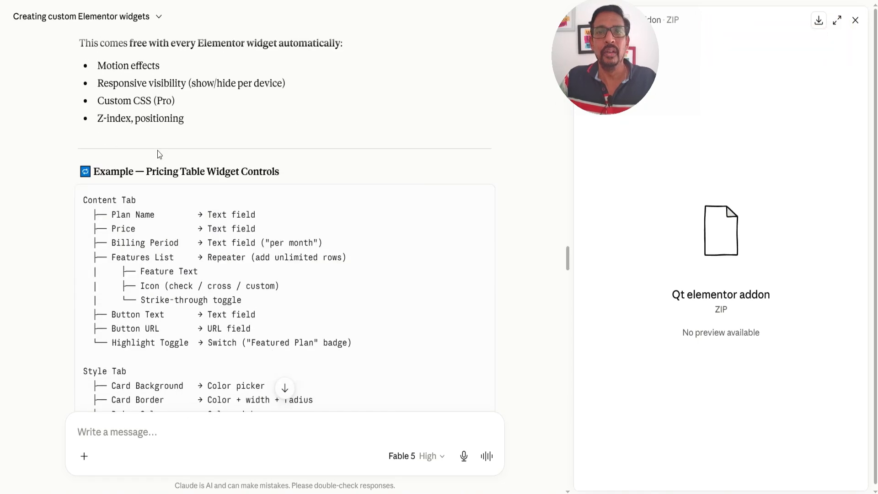
pyautogui.scroll(-4, 274, 196)
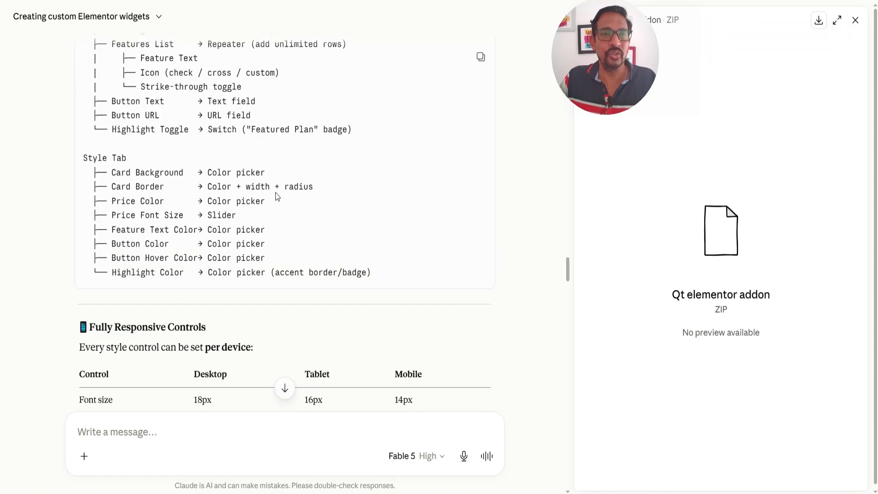
pyautogui.scroll(-14, 251, 154)
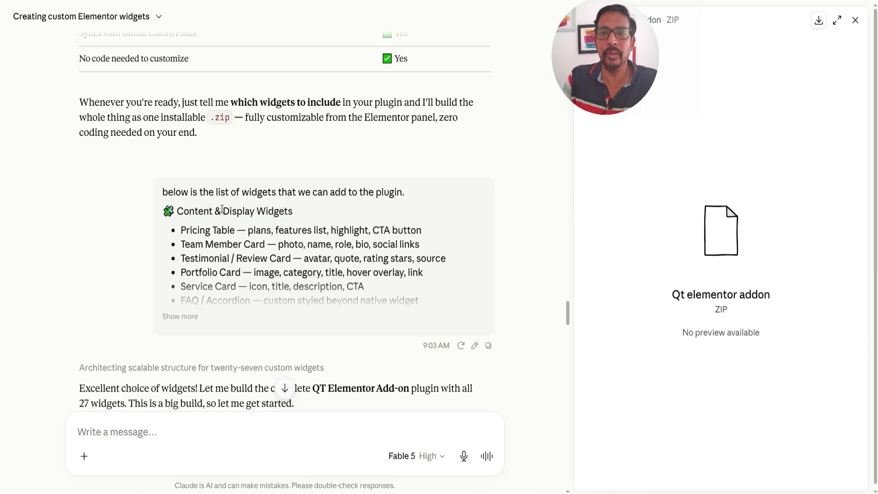
# Step: Expand the prompt listing the widgets for the plugin and read it down to the plugin name and author details
pyautogui.click(291, 222)
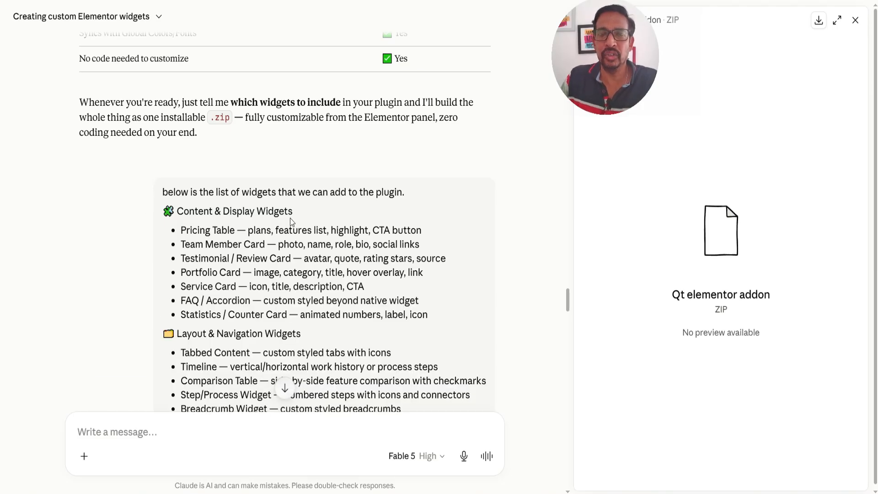
pyautogui.scroll(-2, 227, 180)
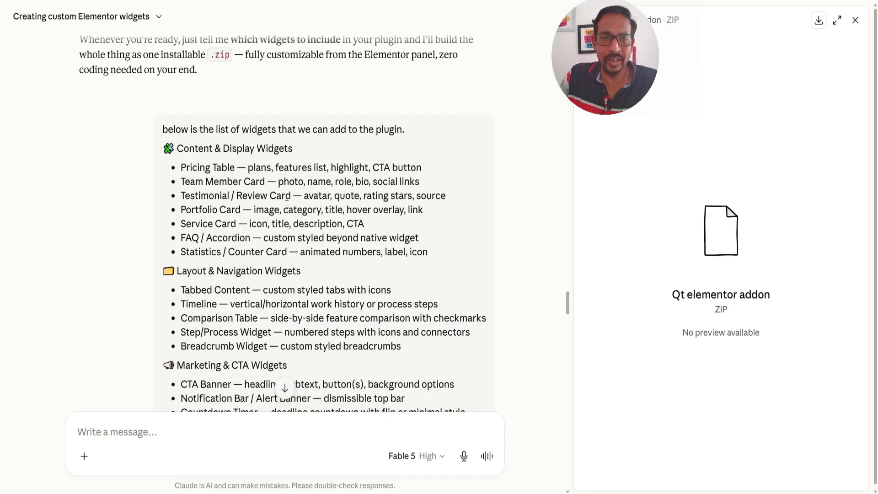
pyautogui.scroll(-8, 286, 204)
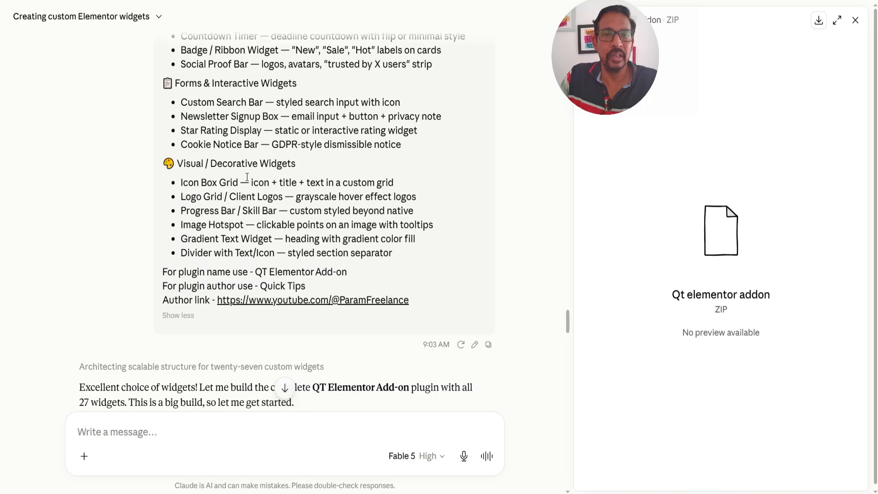
# Step: Highlight the WordPress-Integrated Widgets section in the earlier answer, and return to the end of the widget-list prompt
pyautogui.scroll(20, 246, 176)
pyautogui.scroll(10, 219, 247)
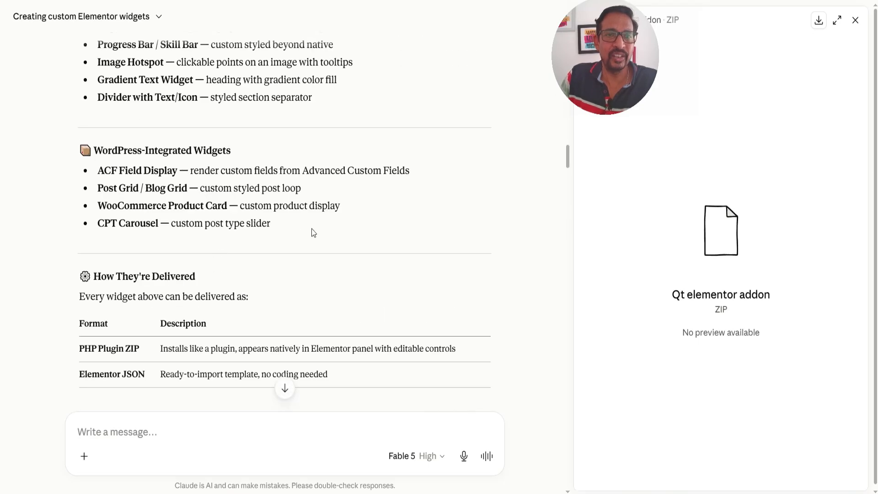
pyautogui.moveTo(312, 228); pyautogui.dragTo(79, 150)
pyautogui.scroll(-20, 374, 221)
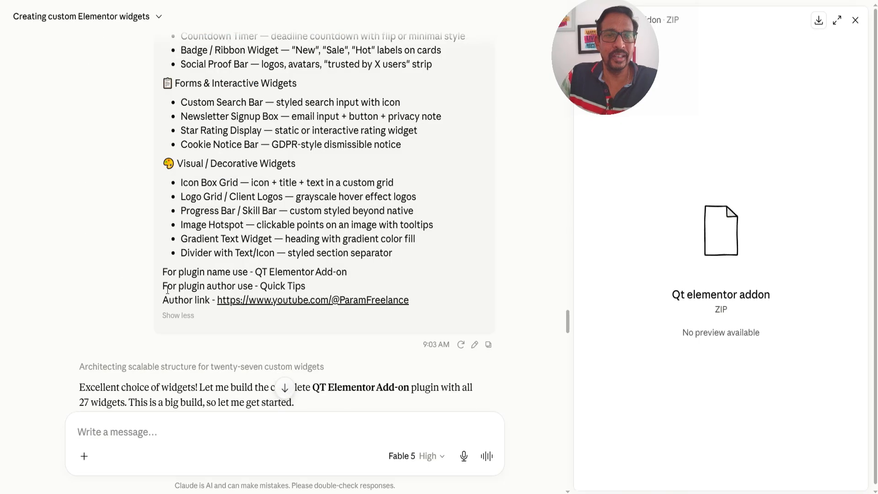
# Step: Highlight the plugin name line and the author name Quick Tips at the end of the widget-list prompt
pyautogui.moveTo(163, 270); pyautogui.dragTo(352, 272)
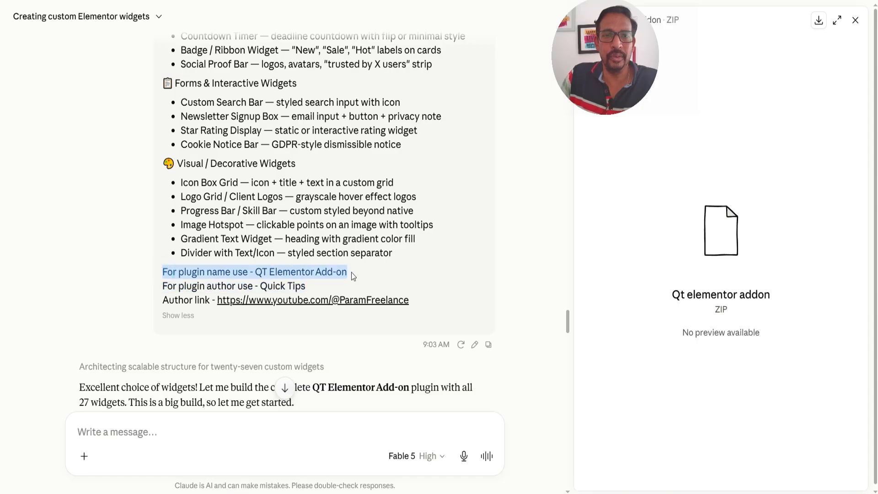
pyautogui.click(350, 272)
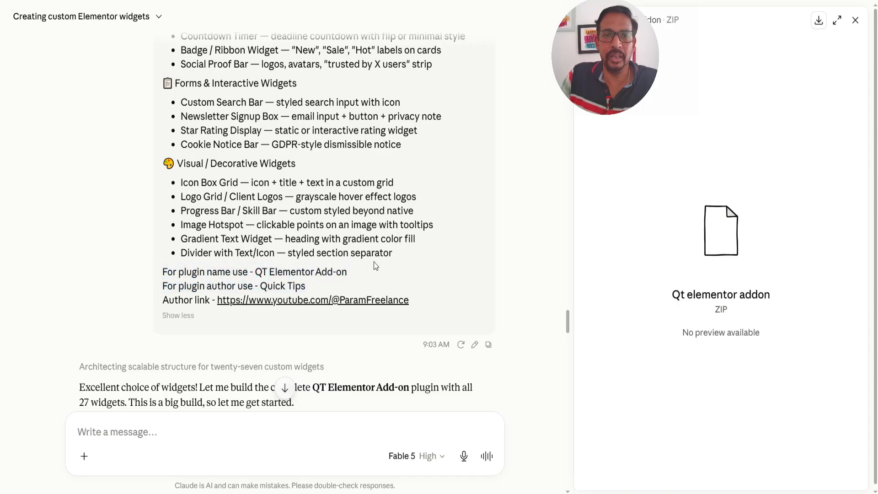
pyautogui.moveTo(258, 286); pyautogui.dragTo(300, 284)
pyautogui.click(300, 285)
# Step: Read the plugin build answer, including its contents and install notes, down to the prompt reporting widget issues
pyautogui.scroll(-8, 350, 162)
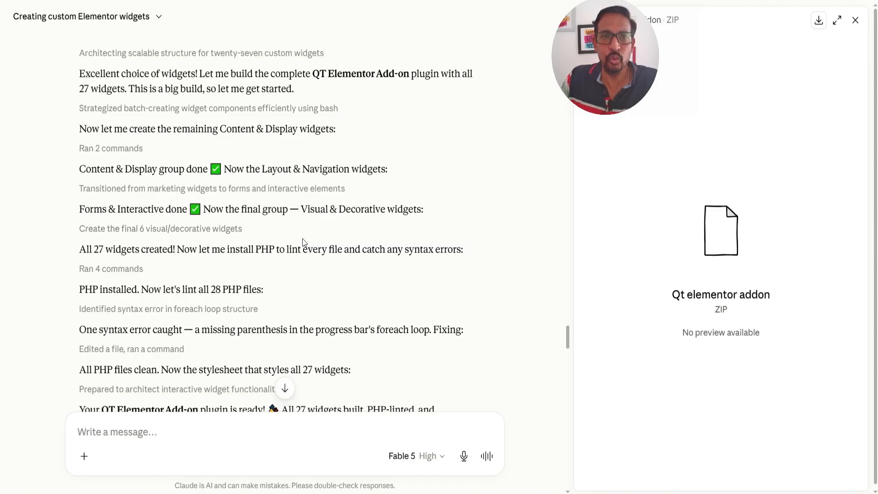
pyautogui.scroll(-12, 327, 123)
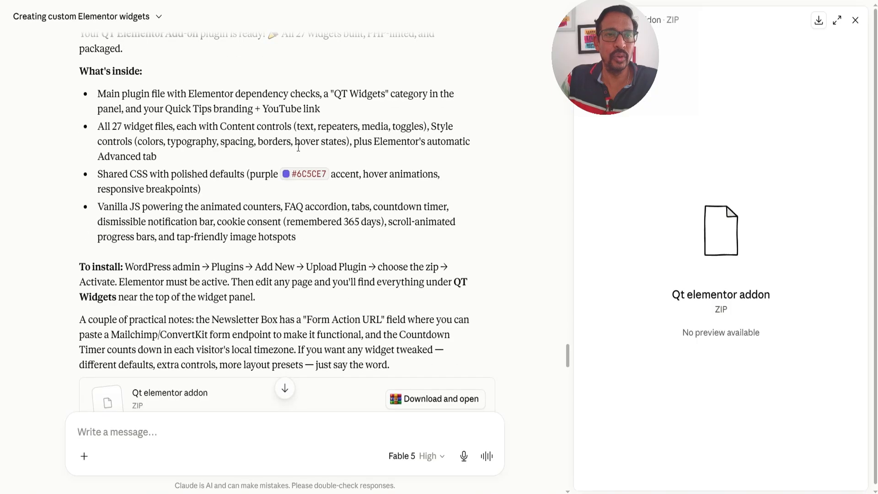
pyautogui.scroll(-3, 289, 176)
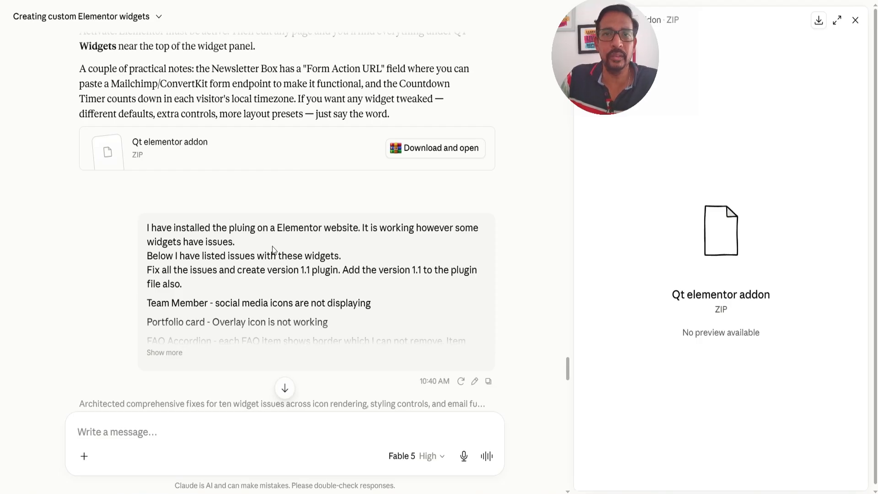
pyautogui.scroll(-3, 172, 231)
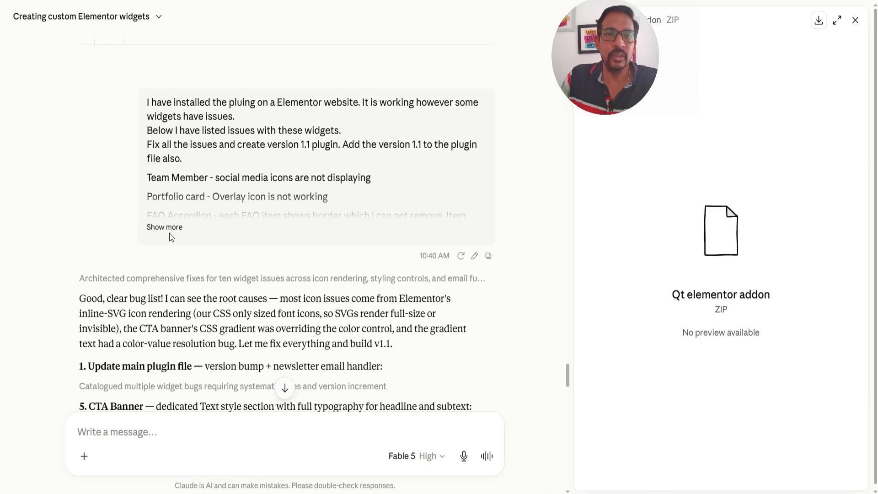
# Step: Expand the prompt listing the widget issues and read it through the version 1.1 answer and its update instructions
pyautogui.click(169, 230)
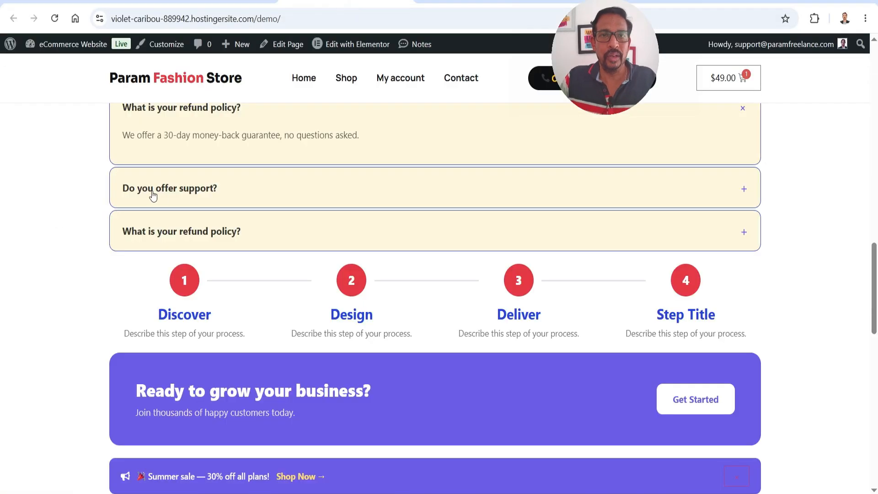
pyautogui.scroll(15, 152, 194)
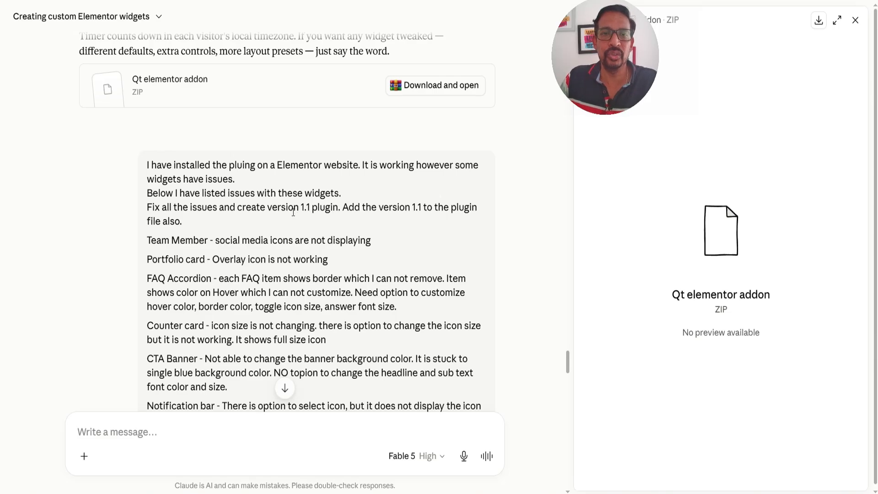
pyautogui.scroll(-4, 298, 268)
pyautogui.scroll(-8, 298, 268)
pyautogui.scroll(3, 297, 267)
pyautogui.scroll(-3, 297, 233)
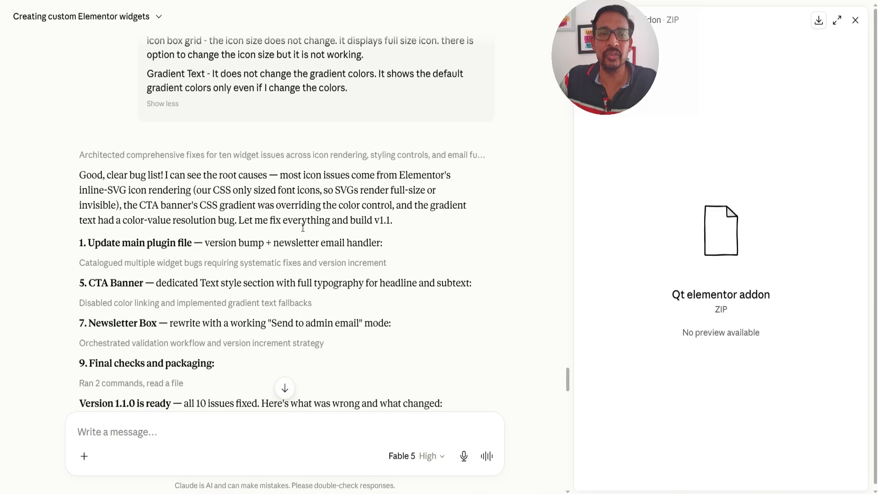
pyautogui.scroll(-14, 303, 226)
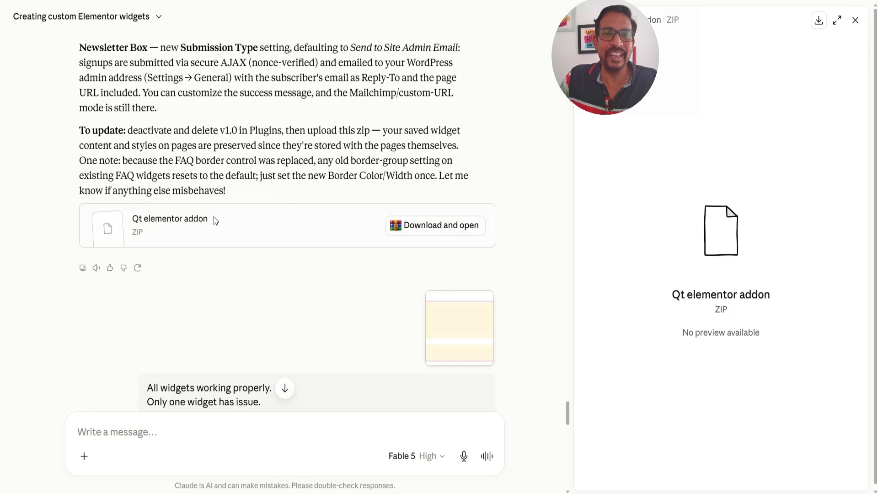
# Step: Read the version 1.2 request, collapse the open FAQ item on the demo page to inspect its borders, and return to the Claude chat
pyautogui.scroll(-3, 236, 224)
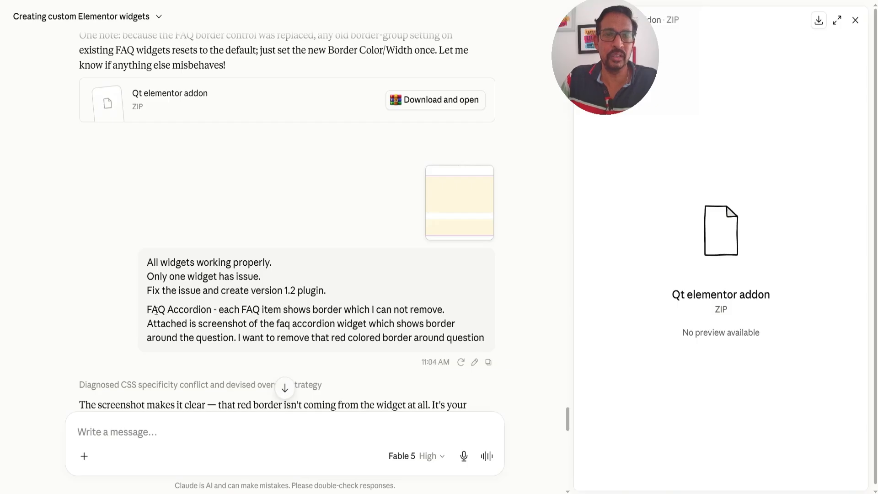
pyautogui.hotkey('alt', 'Tab')
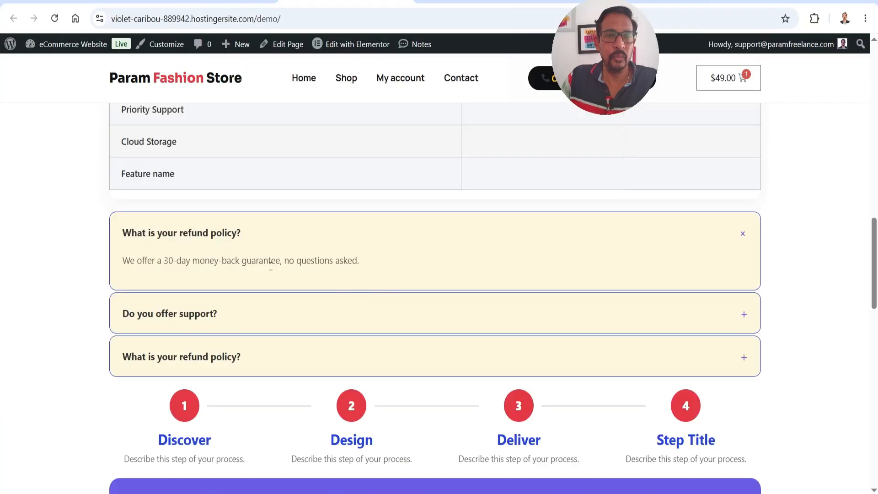
pyautogui.click(404, 246)
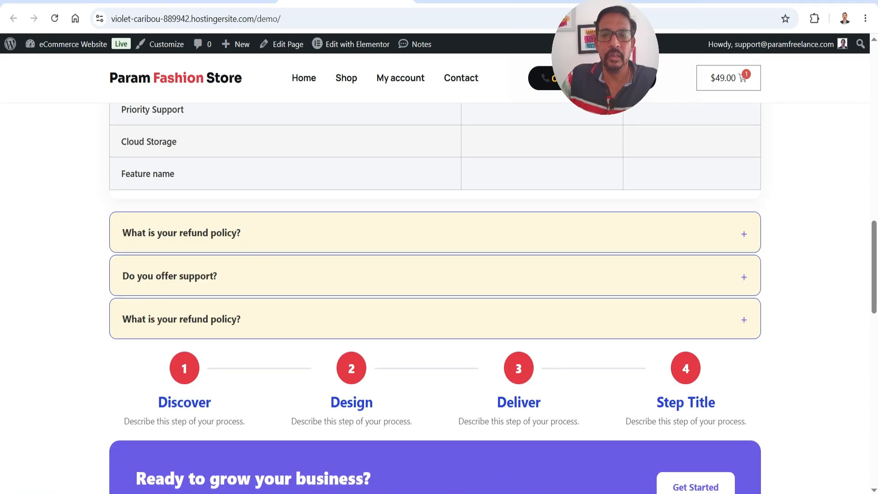
pyautogui.hotkey('alt', 'Tab')
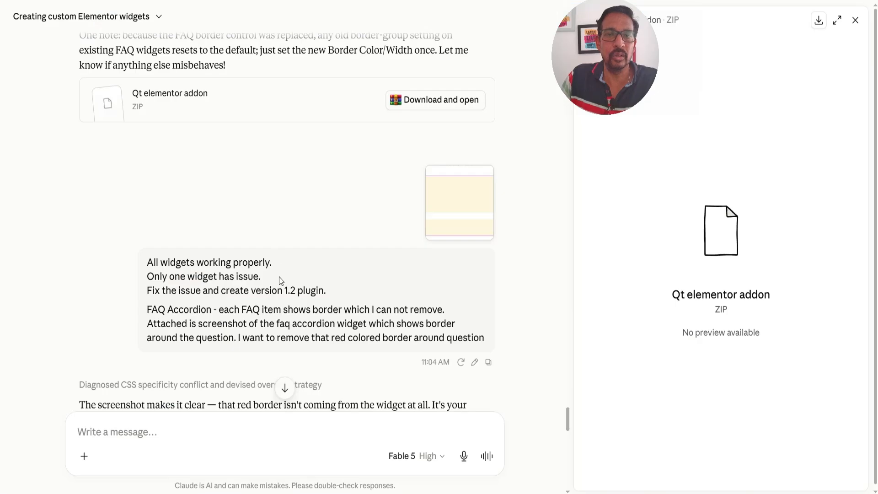
# Step: Read the version 1.2.0 answer on the FAQ border fix and select its Qt elementor addon ZIP file
pyautogui.scroll(-2, 278, 276)
pyautogui.scroll(-8, 277, 251)
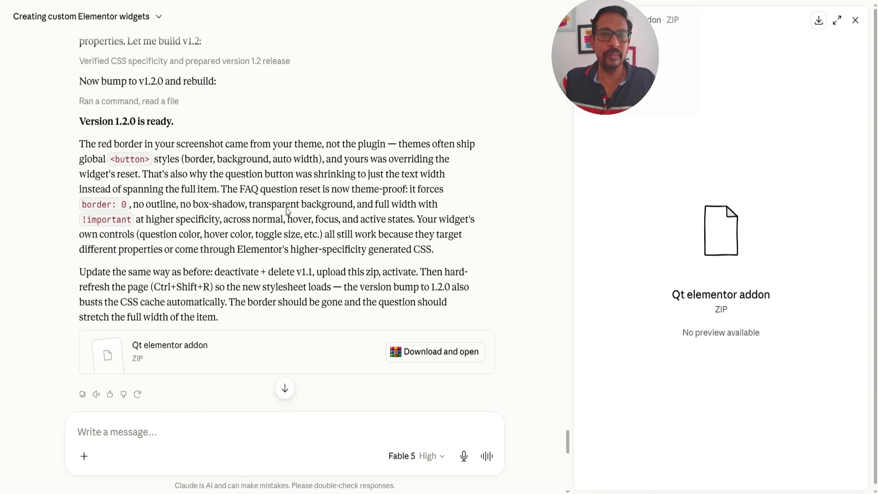
pyautogui.click(189, 361)
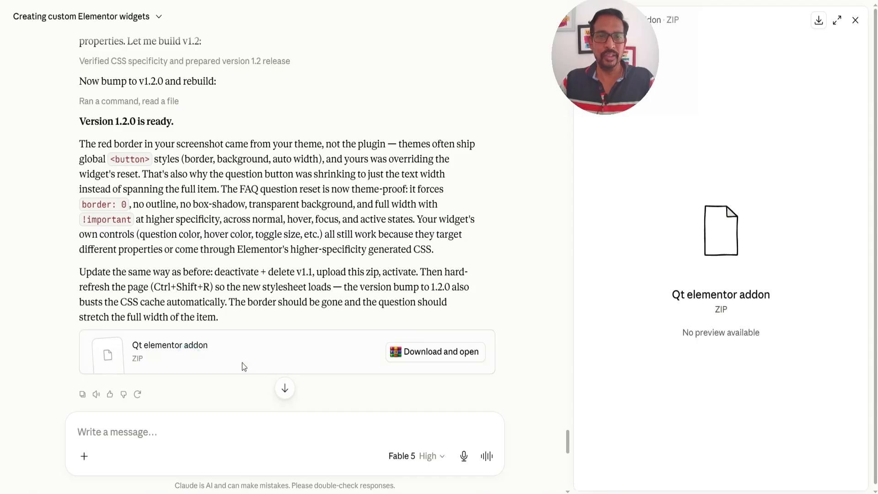